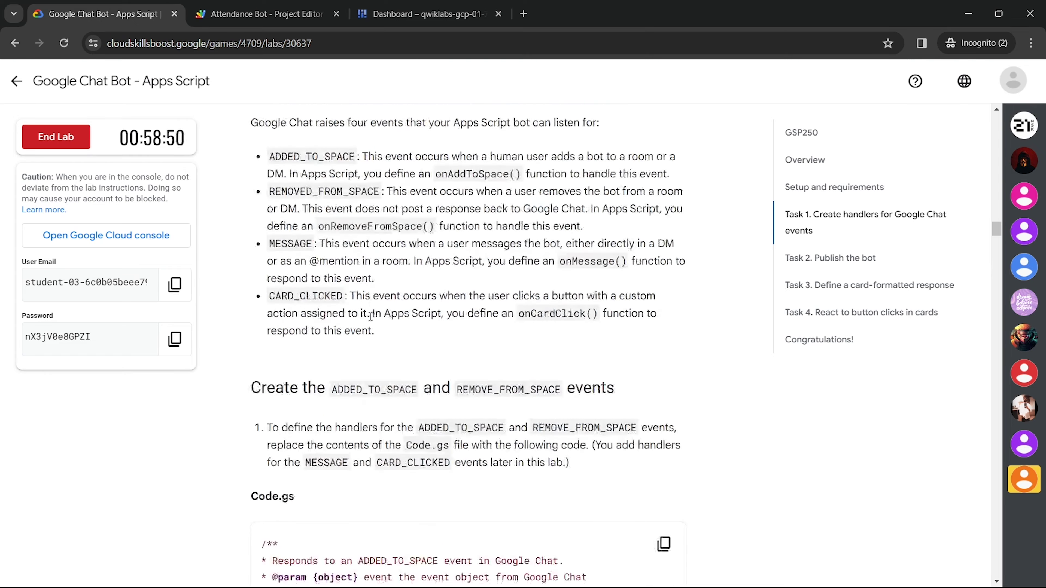
- Replace the contents of Code.gs with the lab's ADDED_TO_SPACE and REMOVED_FROM_SPACE handler code and save the project
{"action": "left_click", "coordinate": [663, 331]}
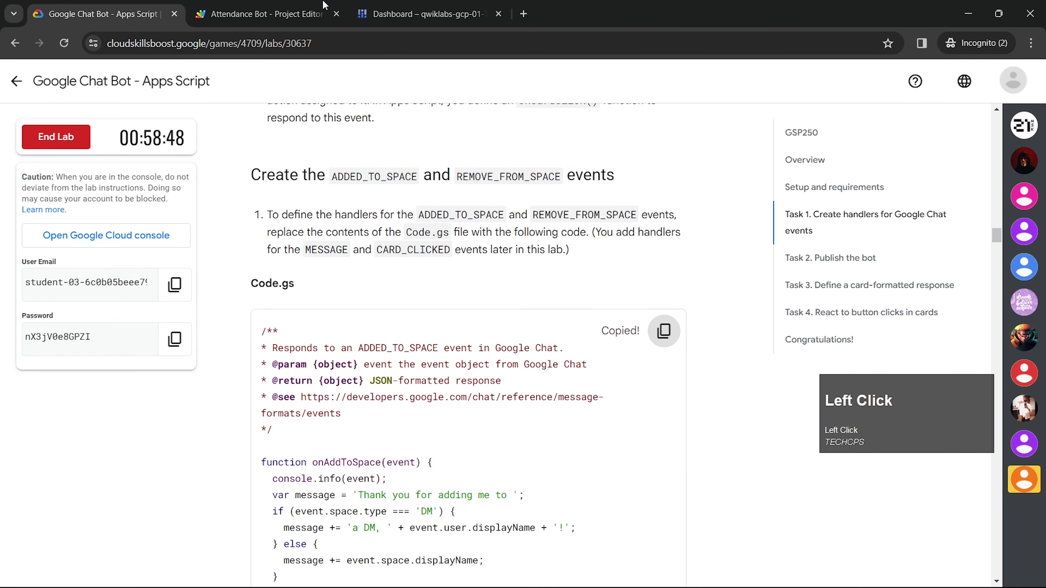
{"action": "left_click", "coordinate": [265, 14]}
{"action": "key", "text": "ctrl+a"}
{"action": "key", "text": "Delete"}
{"action": "key", "text": "ctrl+v"}
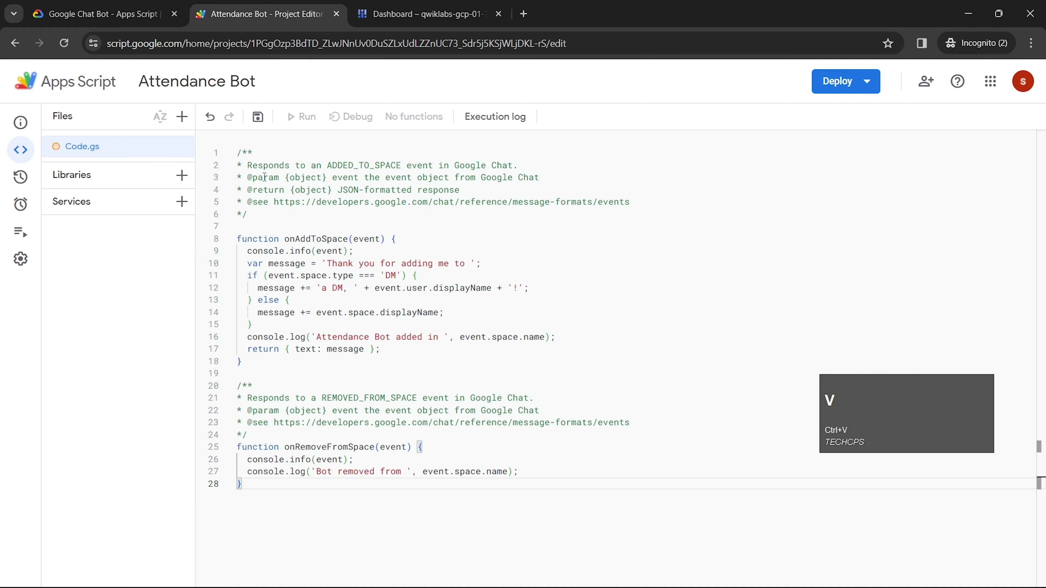
{"action": "left_click", "coordinate": [258, 117]}
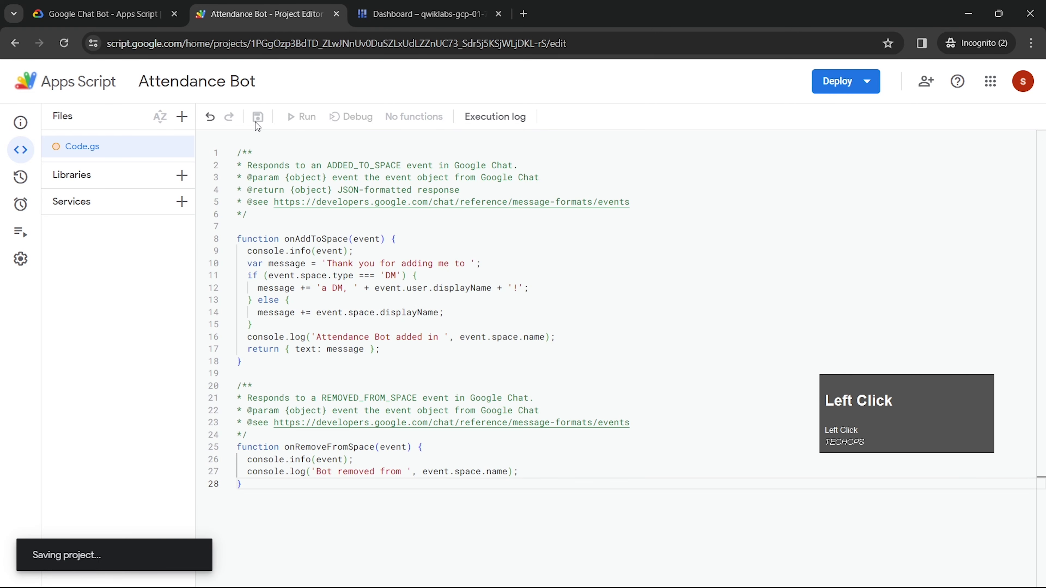
- Enable showing the "appsscript.json" manifest file in the editor through the project settings, and return to the editor
{"action": "left_click", "coordinate": [21, 258]}
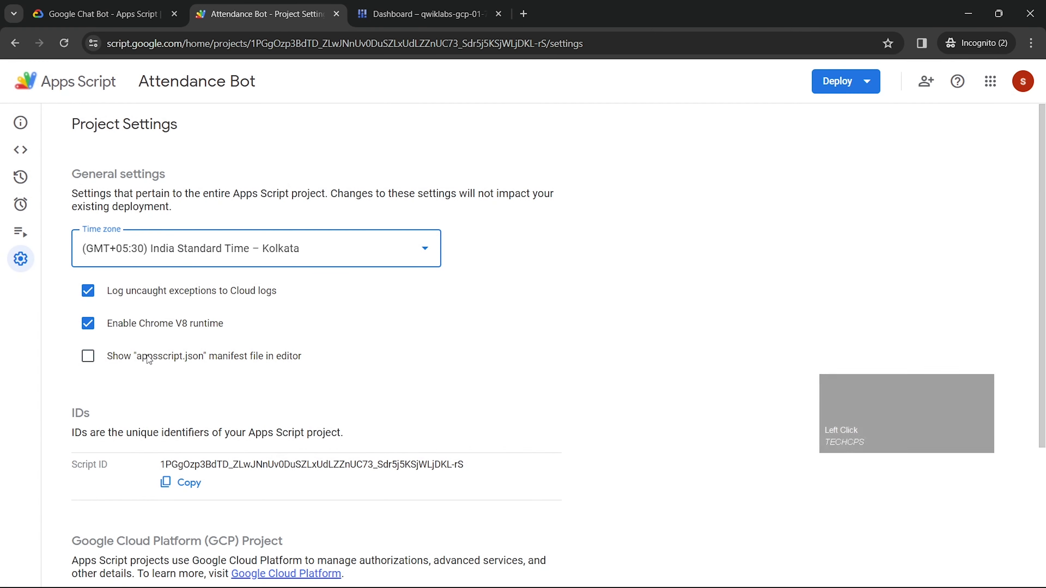
{"action": "left_click", "coordinate": [150, 357]}
{"action": "scroll", "coordinate": [409, 349], "scroll_direction": "down", "scroll_amount": 4}
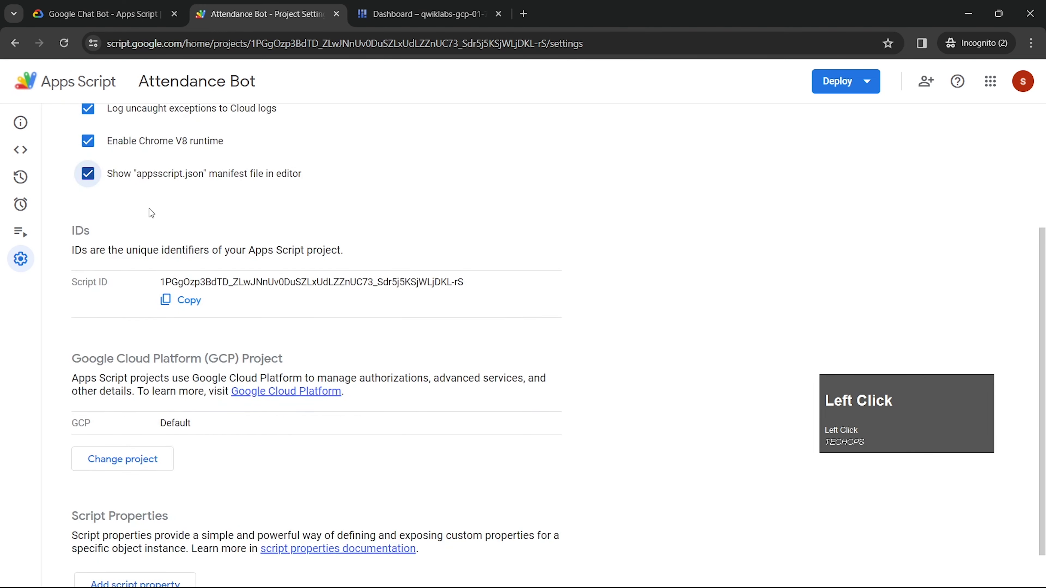
{"action": "mouse_move", "coordinate": [21, 160]}
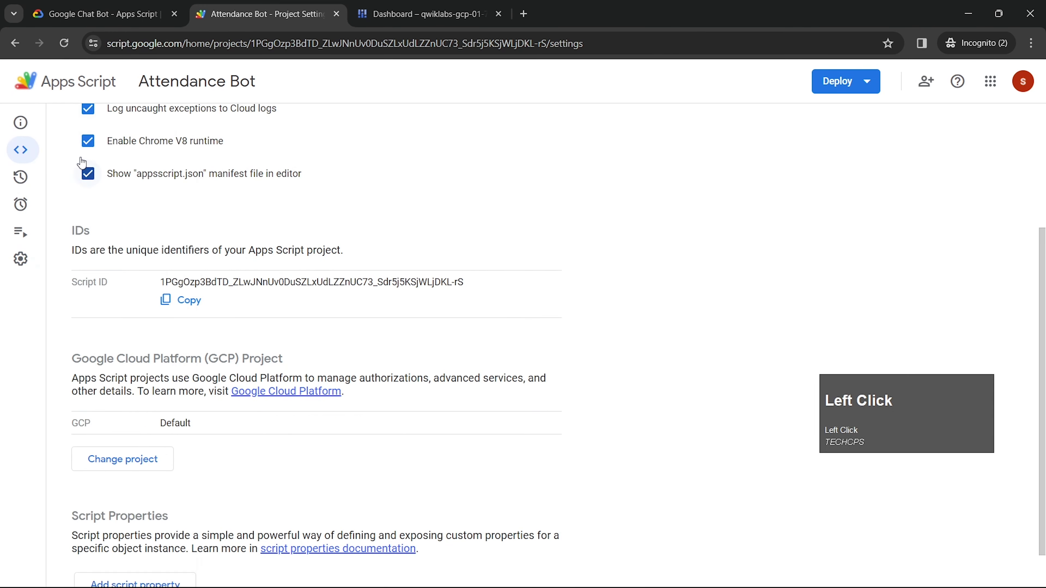
- Copy the line "chat": {}, from the lab instructions, add it below the exceptionLogging line in appsscript.json, and save the project
{"action": "left_click", "coordinate": [103, 14]}
{"action": "scroll", "coordinate": [402, 328], "scroll_direction": "down", "scroll_amount": 20}
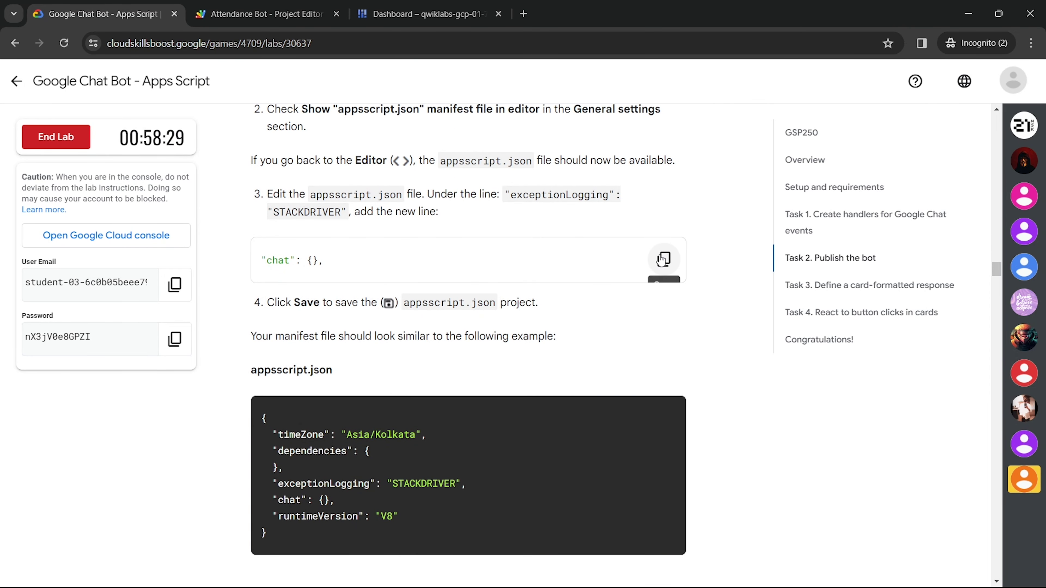
{"action": "left_click", "coordinate": [661, 259]}
{"action": "left_click", "coordinate": [264, 13]}
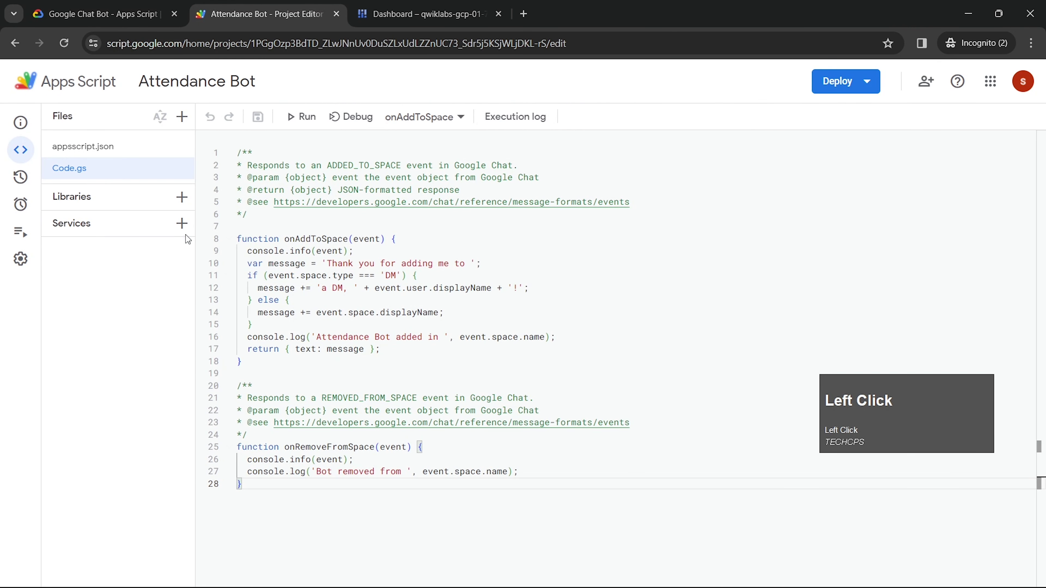
{"action": "left_click", "coordinate": [108, 153]}
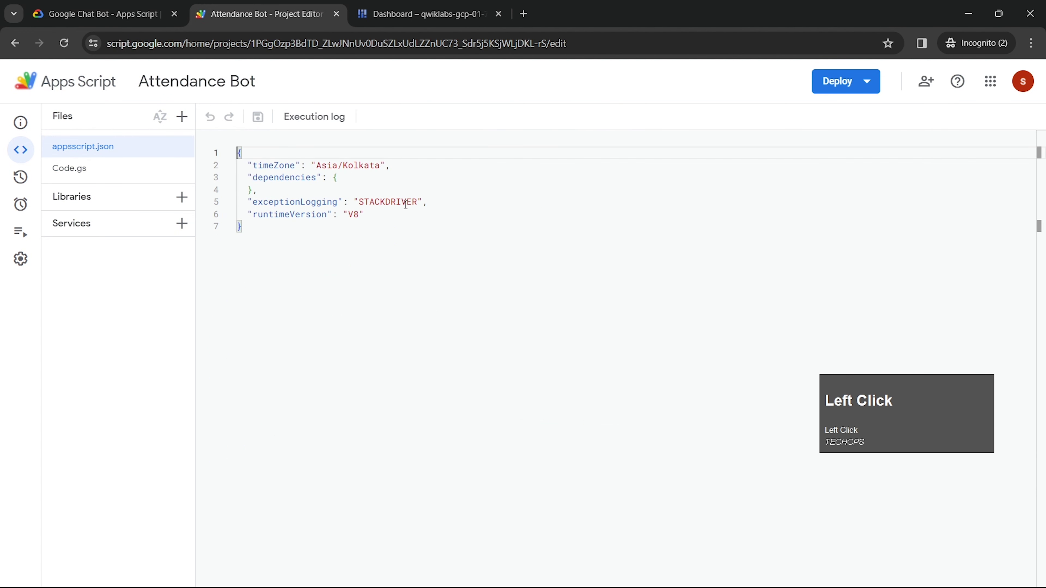
{"action": "left_click", "coordinate": [438, 203]}
{"action": "key", "text": "Return"}
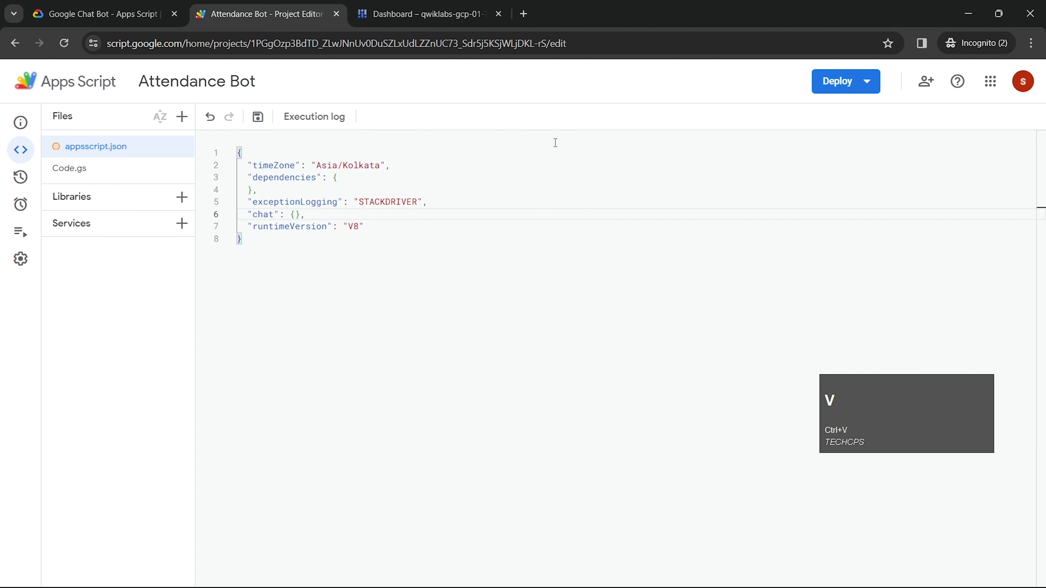
{"action": "left_click", "coordinate": [259, 116]}
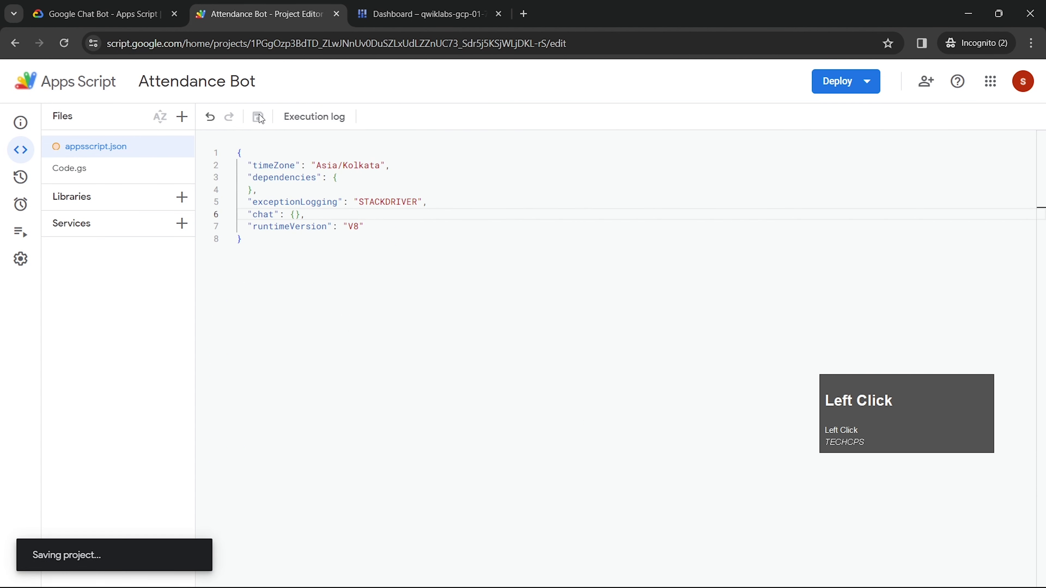
- Copy the app name "Attendance Bot" from the OAuth consent table in the lab instructions
{"action": "left_click", "coordinate": [66, 5]}
{"action": "scroll", "coordinate": [410, 333], "scroll_direction": "down", "scroll_amount": 10}
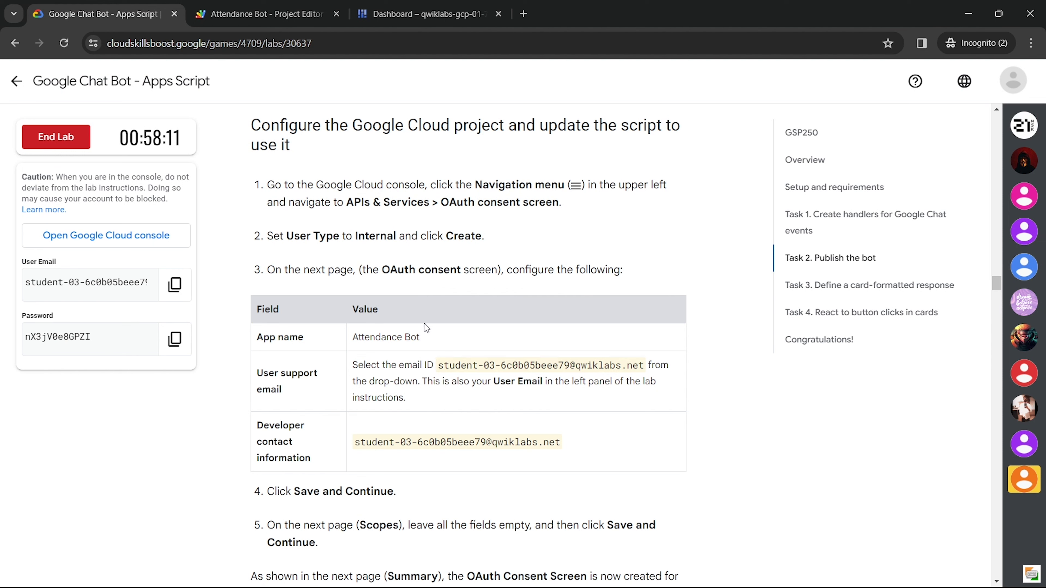
{"action": "left_click_drag", "start_coordinate": [431, 340], "coordinate": [349, 340]}
{"action": "key", "text": "ctrl+c"}
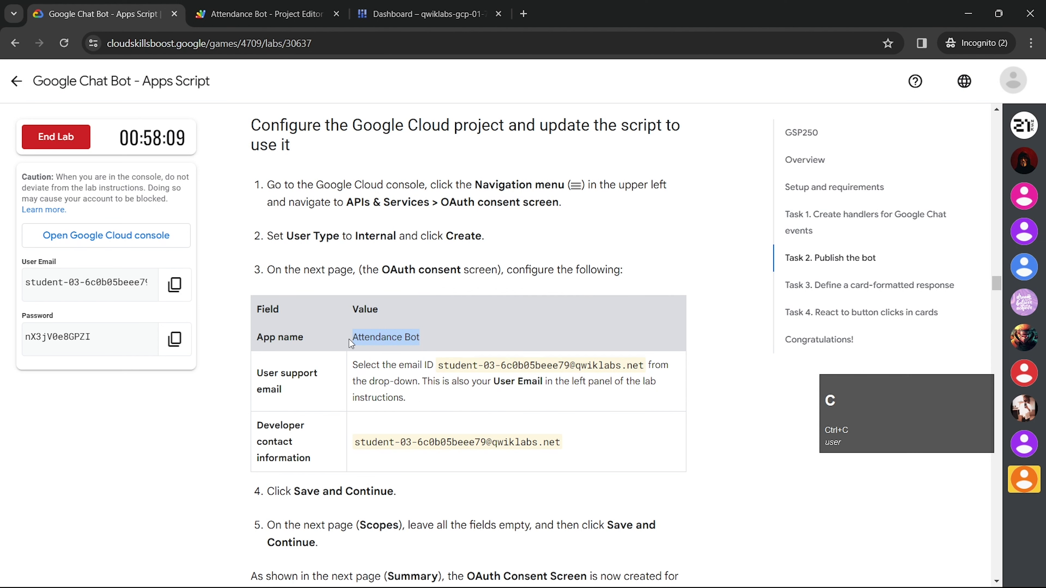
- Switch to the Google Cloud console and accept its terms of service
{"action": "left_click", "coordinate": [429, 14]}
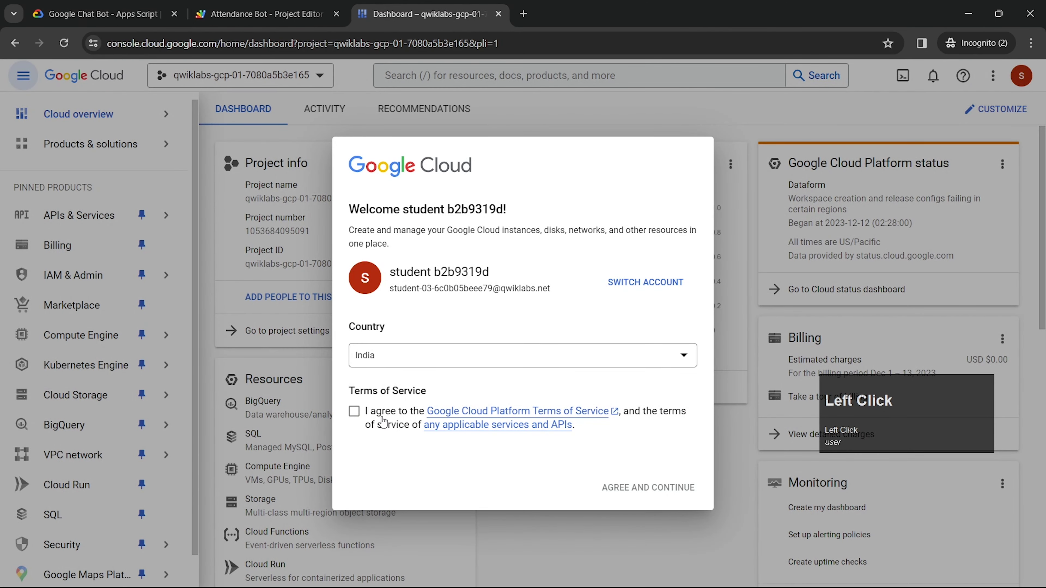
{"action": "left_click", "coordinate": [383, 422]}
{"action": "left_click", "coordinate": [612, 490]}
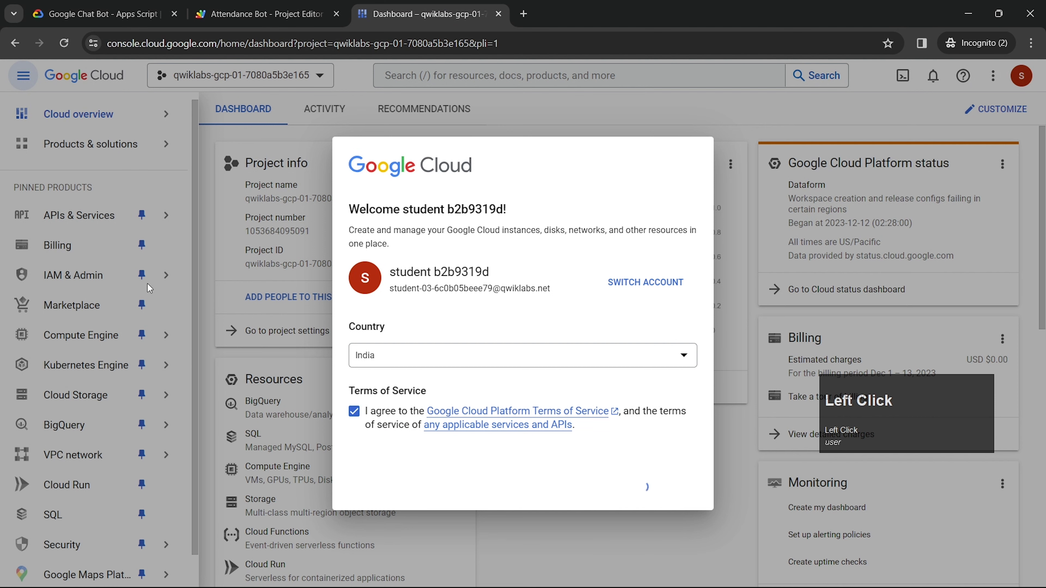
- Open the OAuth consent screen settings under APIs & Services and create an app with user type Internal
{"action": "mouse_move", "coordinate": [142, 215]}
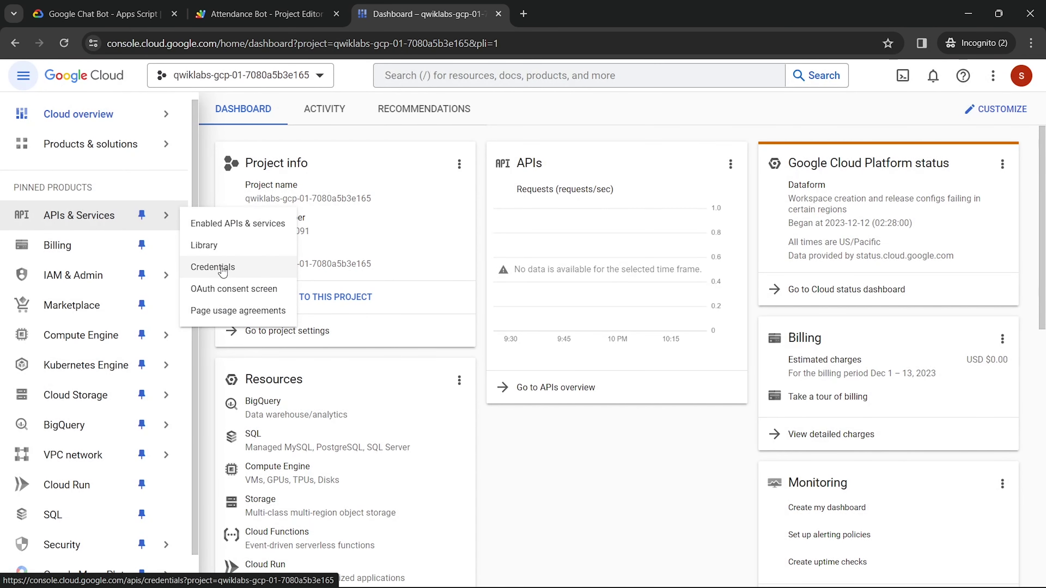
{"action": "left_click", "coordinate": [232, 289]}
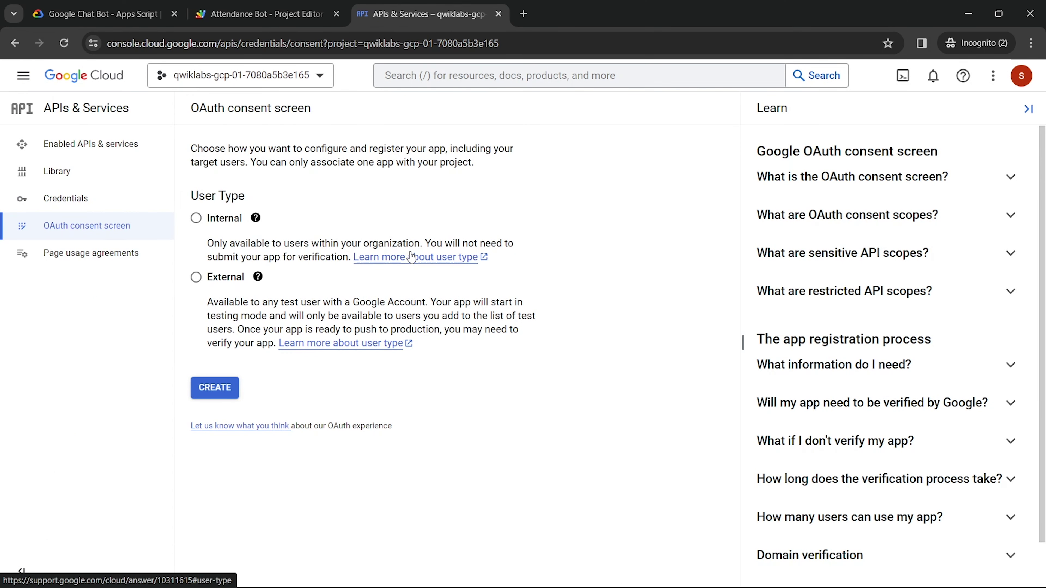
{"action": "left_click", "coordinate": [196, 219]}
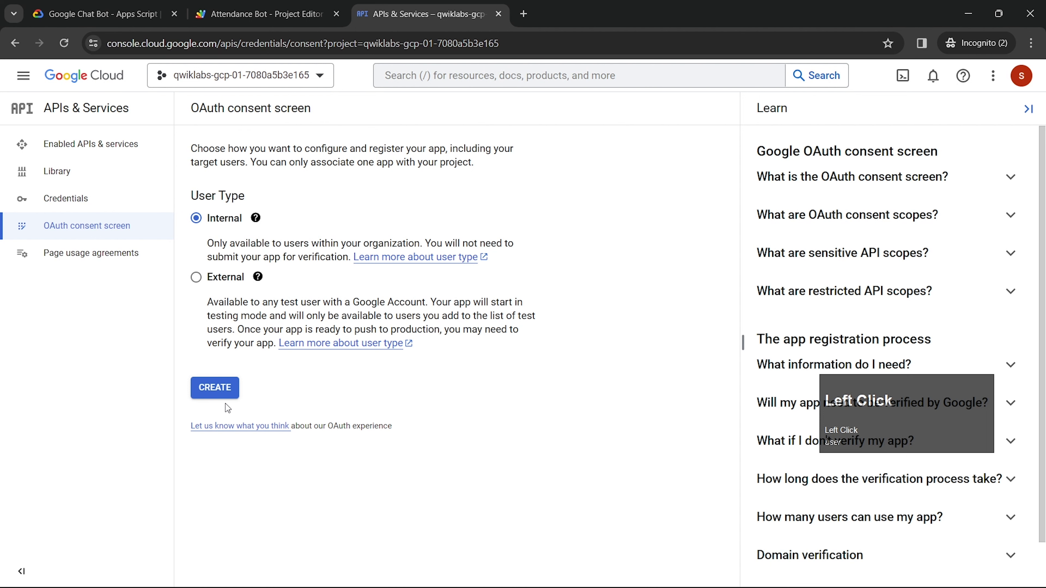
{"action": "left_click", "coordinate": [219, 393]}
- Set the app name to Attendance Bot and select the student account's address as the user support email
{"action": "left_click", "coordinate": [255, 275]}
{"action": "key", "text": "ctrl+v"}
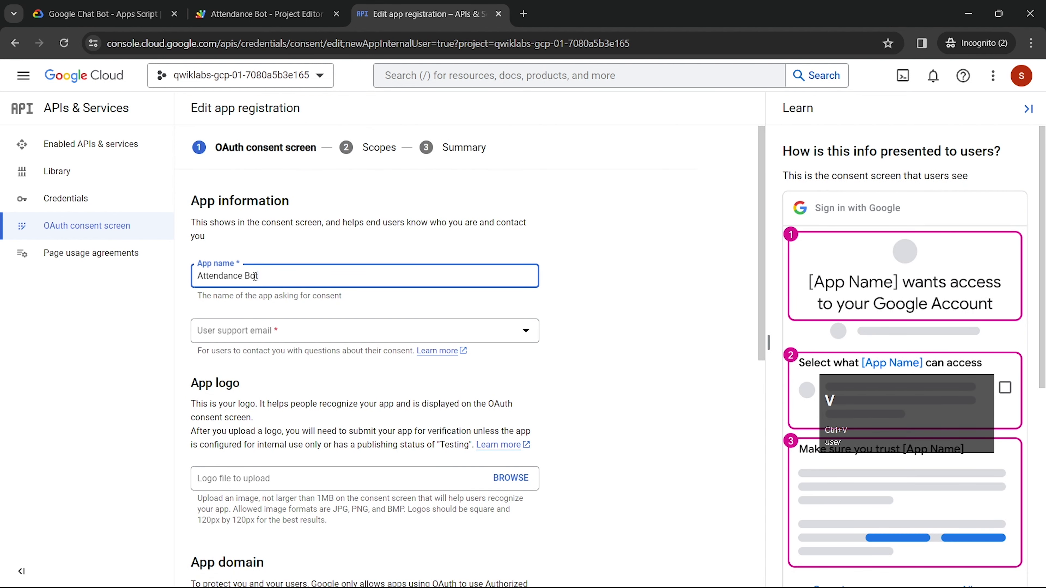
{"action": "left_click", "coordinate": [280, 326]}
{"action": "left_click", "coordinate": [333, 346]}
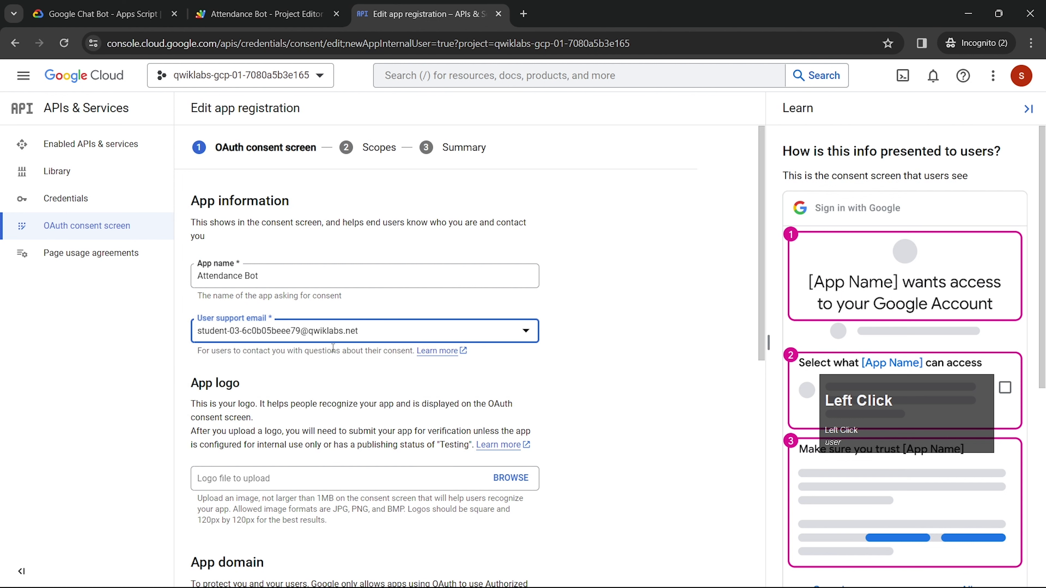
- Copy the developer contact email from the lab instructions, enter it as the developer contact information, and save the consent screen page
{"action": "scroll", "coordinate": [377, 323], "scroll_direction": "down", "scroll_amount": 10}
{"action": "left_click", "coordinate": [85, 4]}
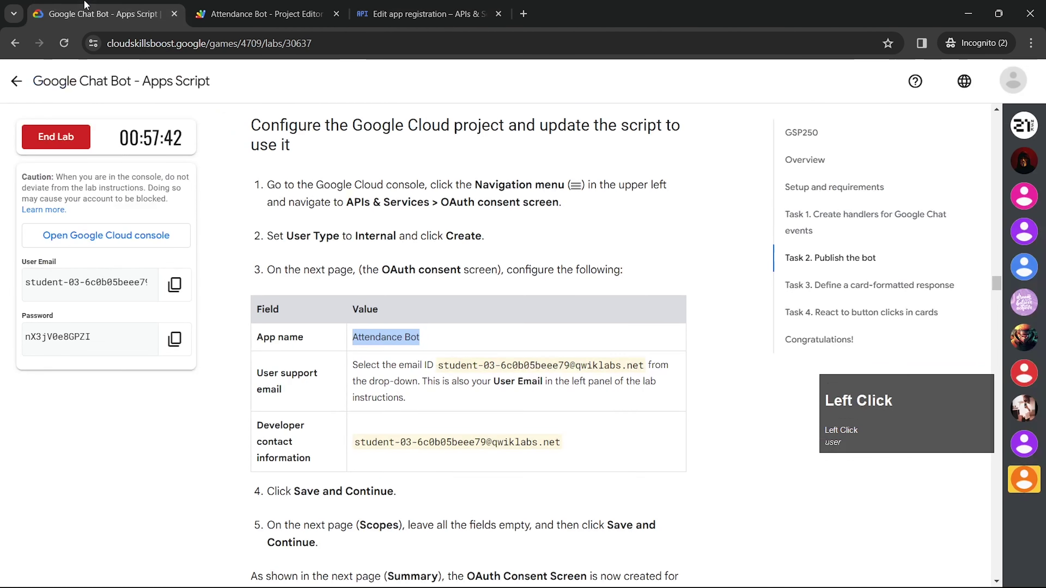
{"action": "scroll", "coordinate": [391, 292], "scroll_direction": "down", "scroll_amount": 4}
{"action": "left_click_drag", "start_coordinate": [356, 263], "coordinate": [575, 269]}
{"action": "key", "text": "ctrl+c"}
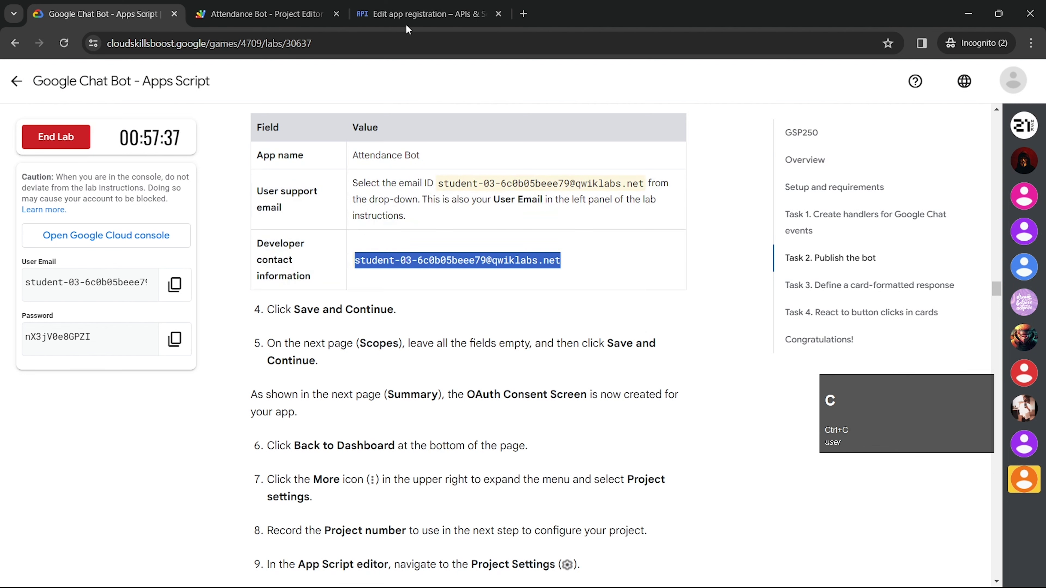
{"action": "left_click", "coordinate": [411, 5]}
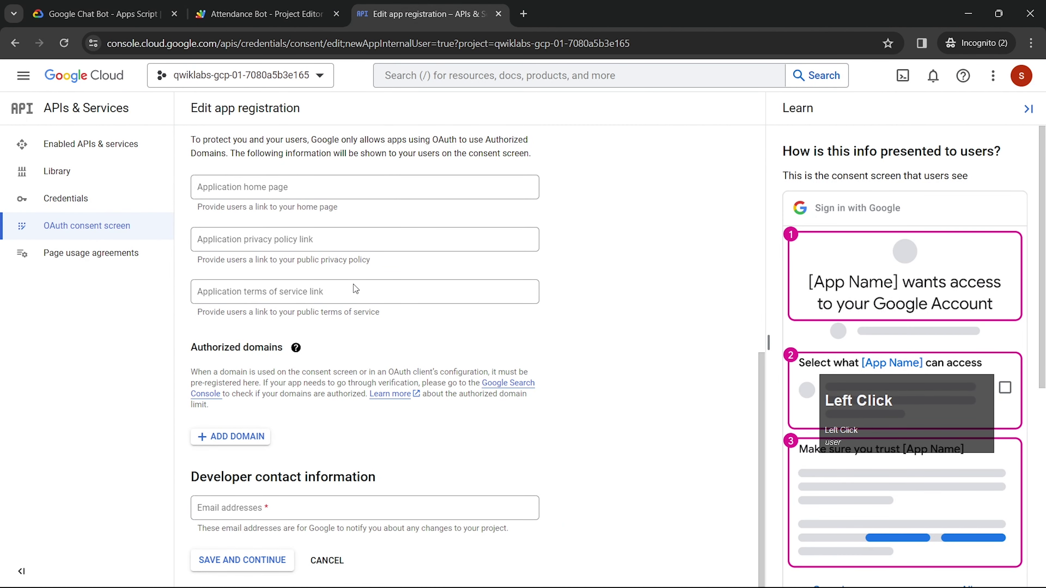
{"action": "left_click", "coordinate": [335, 507]}
{"action": "key", "text": "ctrl+v"}
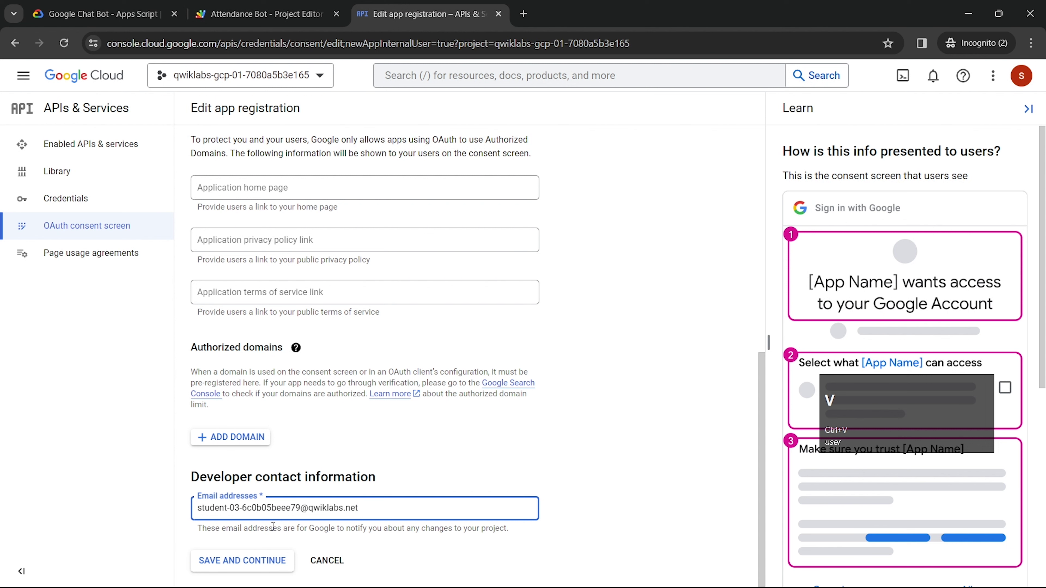
{"action": "left_click", "coordinate": [249, 560]}
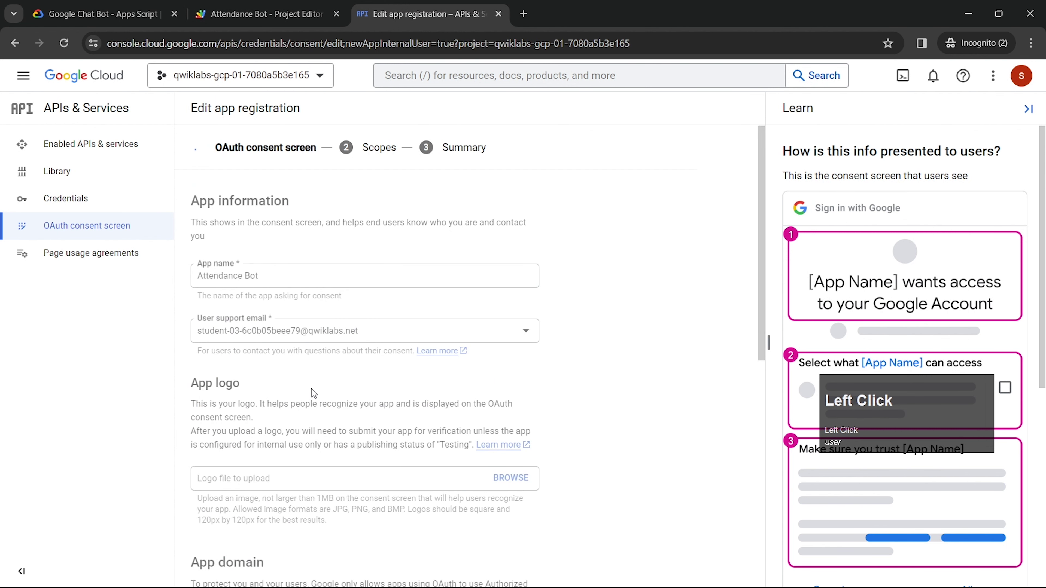
- Save the Scopes page with no scopes added and return from the summary to the OAuth consent dashboard
{"action": "scroll", "coordinate": [311, 389], "scroll_direction": "down", "scroll_amount": 3}
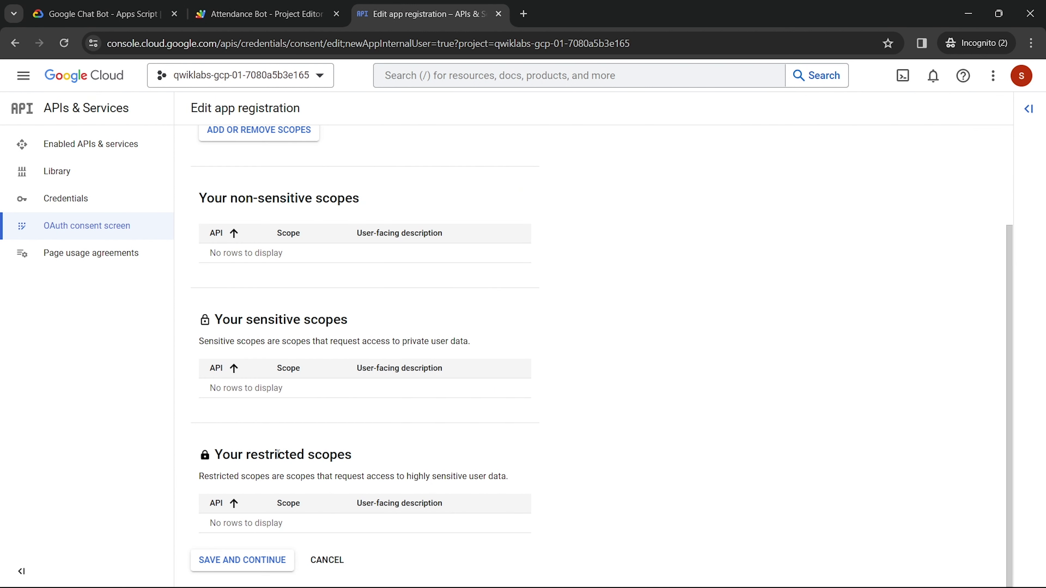
{"action": "left_click", "coordinate": [242, 570]}
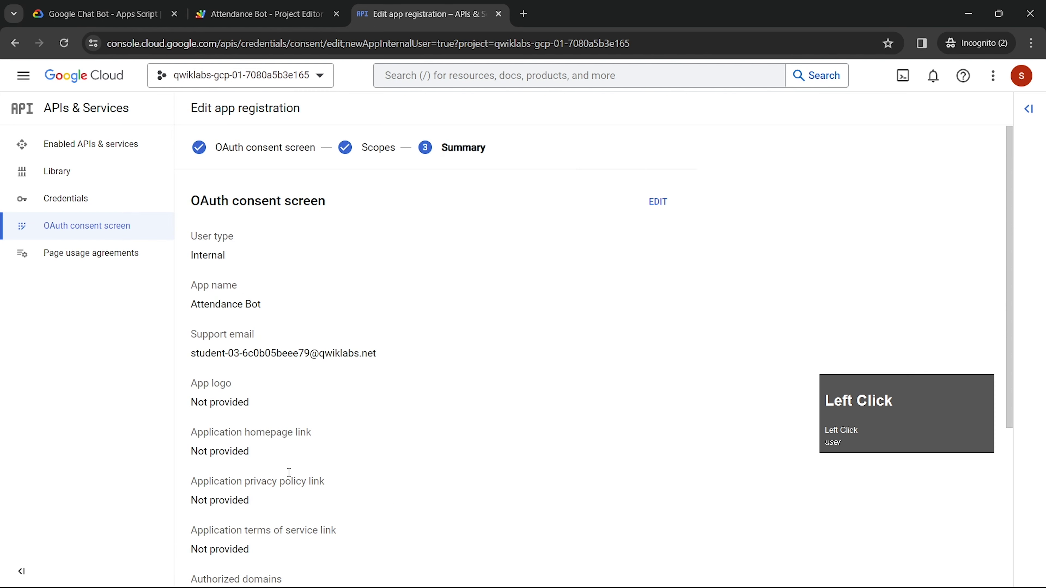
{"action": "scroll", "coordinate": [265, 506], "scroll_direction": "down", "scroll_amount": 5}
{"action": "left_click", "coordinate": [250, 565]}
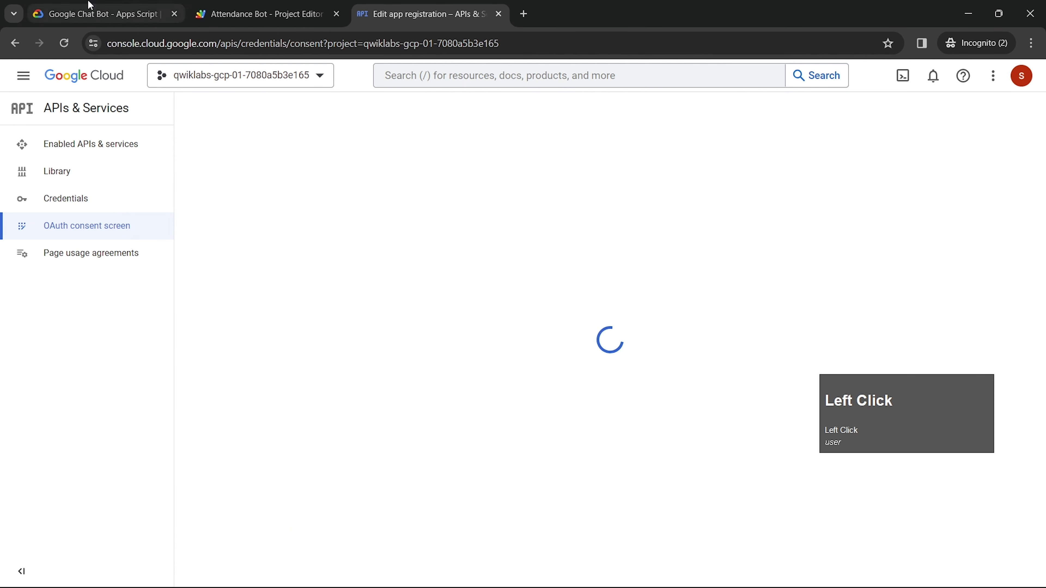
- Check the lab's project-linking steps, then start changing the Google Cloud project in the Attendance Bot's Apps Script project settings
{"action": "left_click", "coordinate": [103, 13]}
{"action": "scroll", "coordinate": [333, 288], "scroll_direction": "down", "scroll_amount": 5}
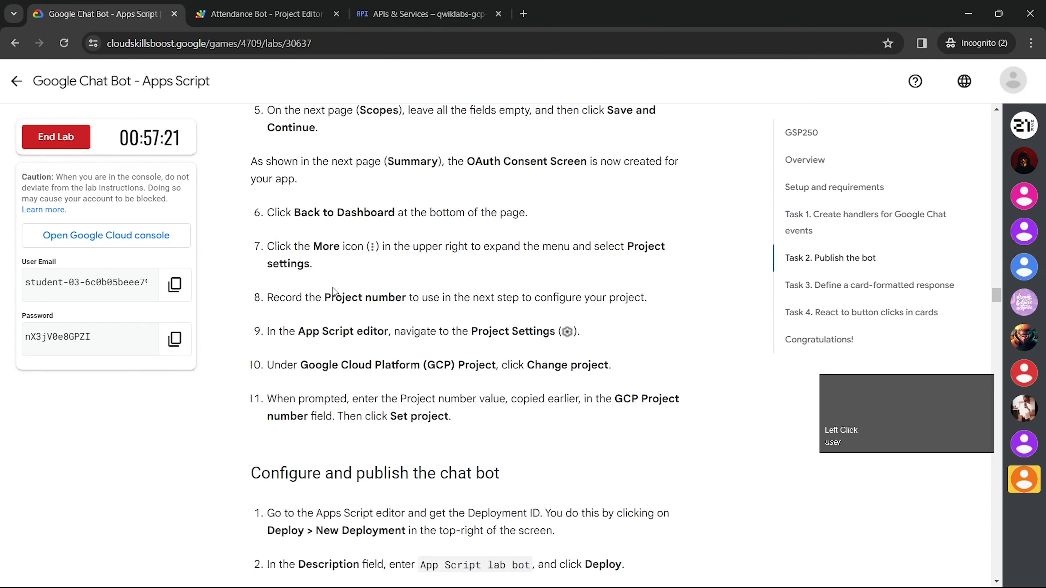
{"action": "scroll", "coordinate": [333, 288], "scroll_direction": "down", "scroll_amount": 4}
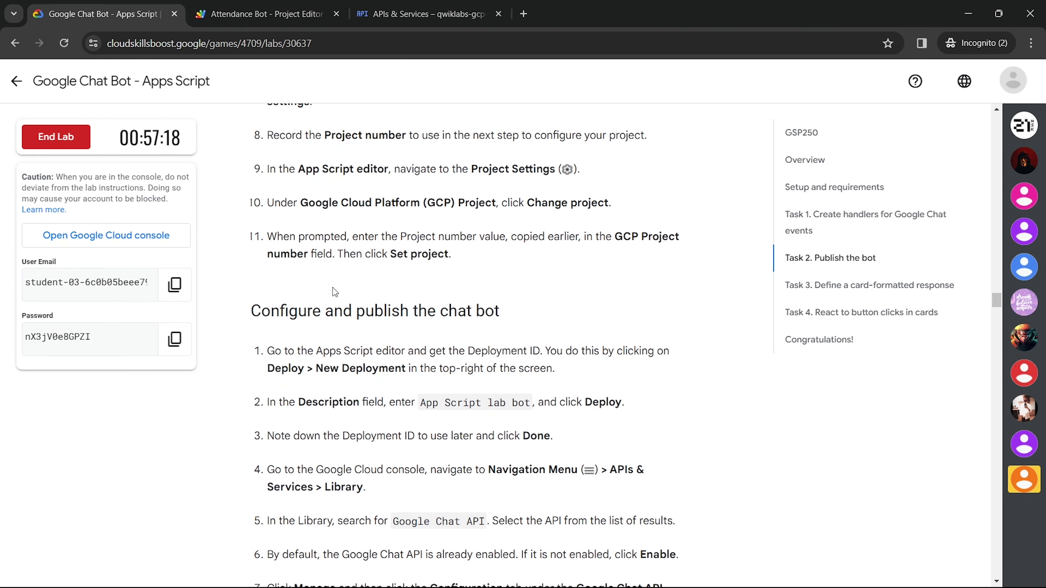
{"action": "left_click", "coordinate": [264, 14]}
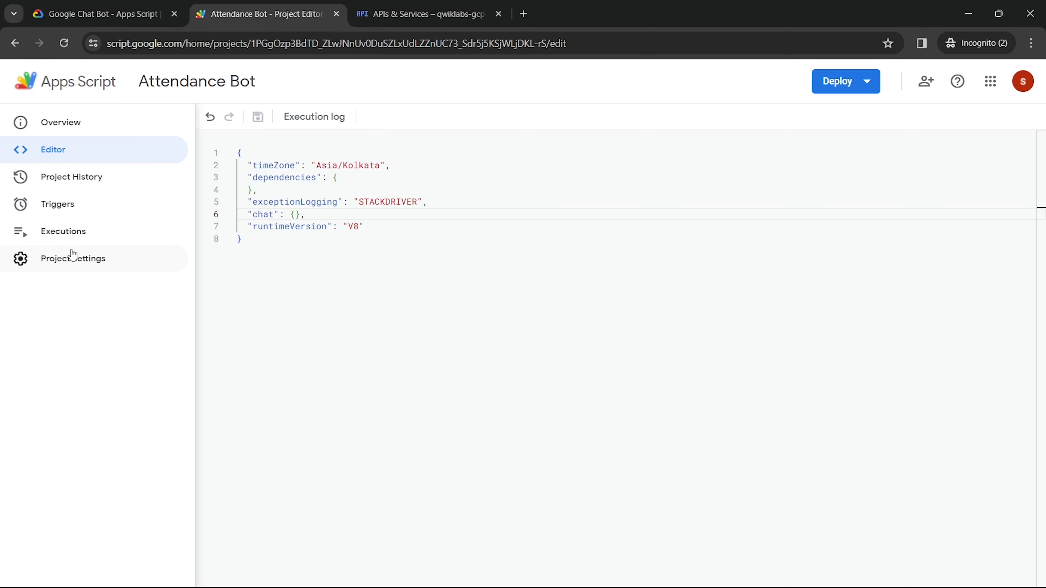
{"action": "left_click", "coordinate": [73, 257]}
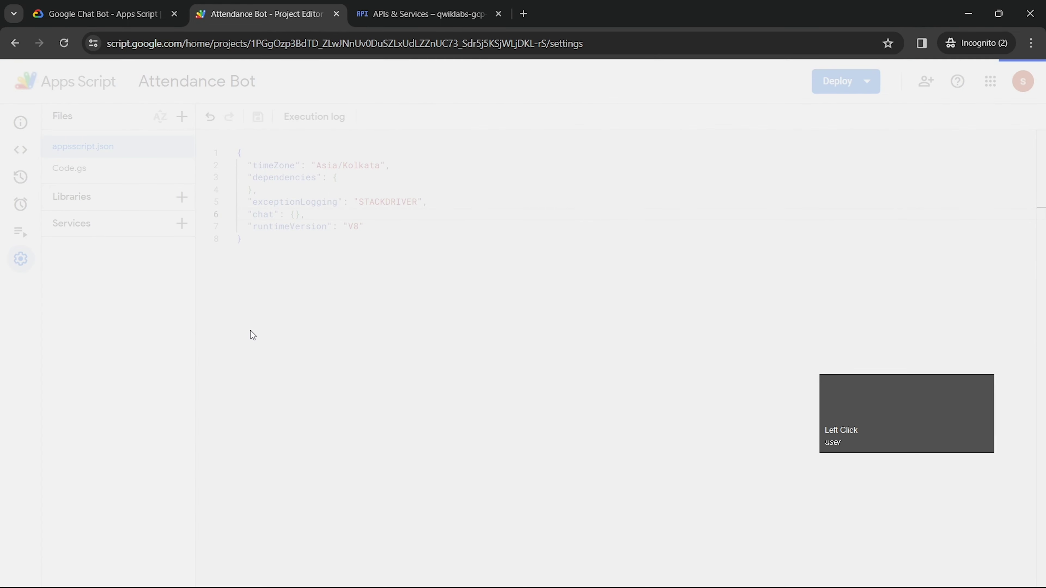
{"action": "scroll", "coordinate": [250, 331], "scroll_direction": "down", "scroll_amount": 6}
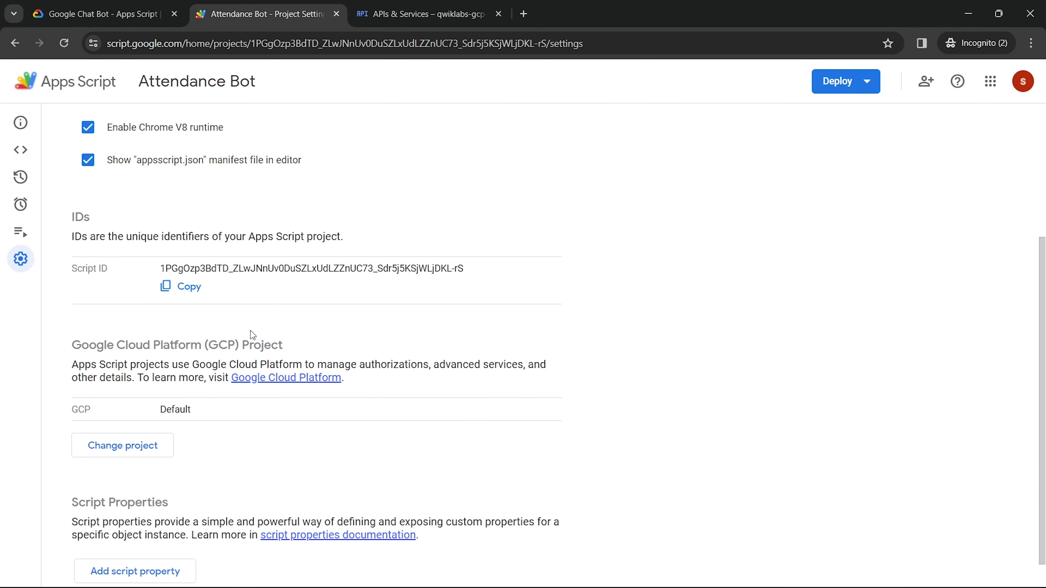
{"action": "left_click", "coordinate": [147, 444]}
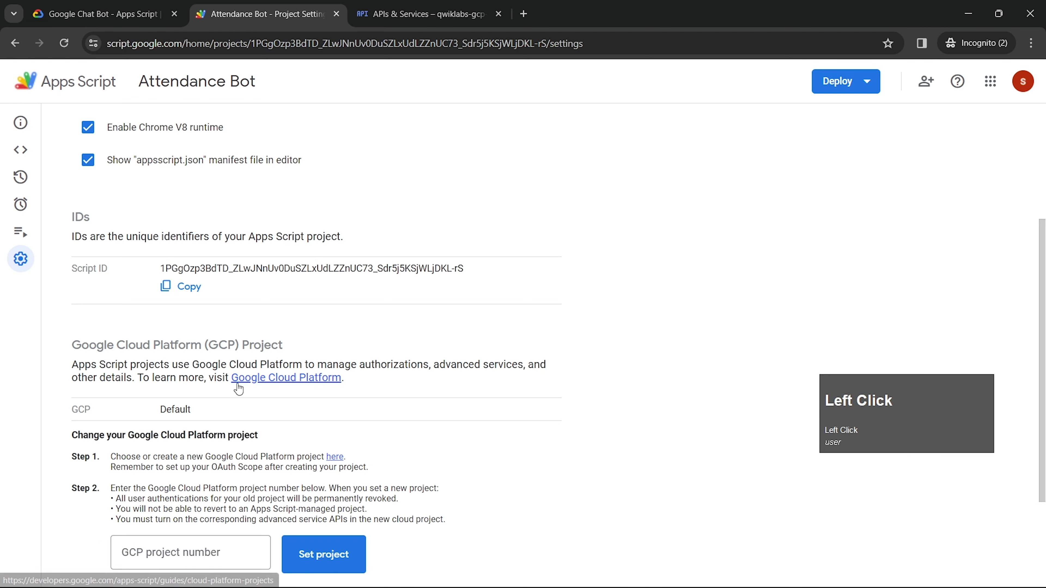
{"action": "scroll", "coordinate": [238, 388], "scroll_direction": "down", "scroll_amount": 4}
{"action": "scroll", "coordinate": [238, 389], "scroll_direction": "up", "scroll_amount": 5}
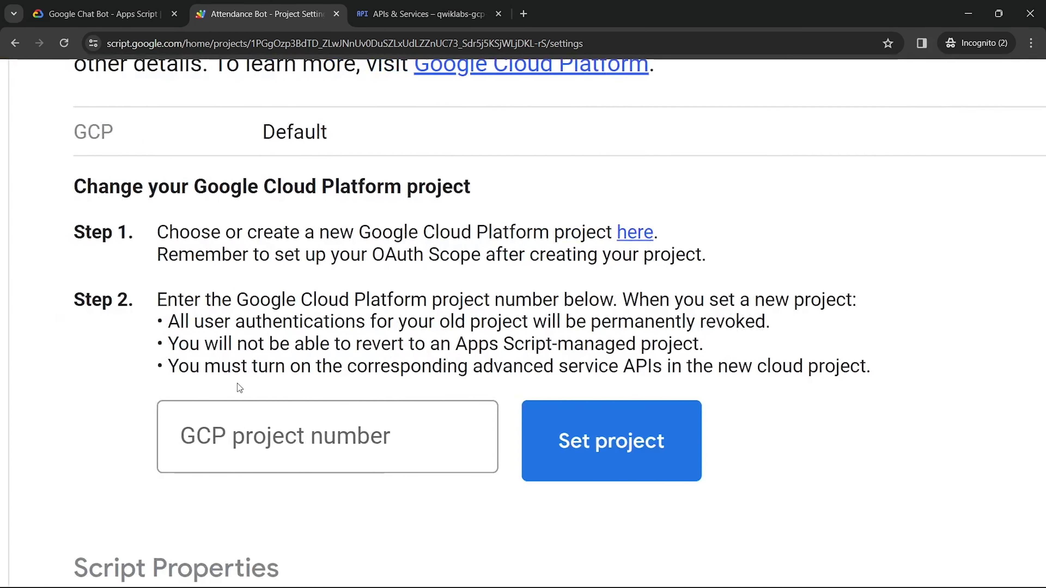
- Open the linked Google Cloud dashboard, copy the project number from Project info, and close the dashboard
{"action": "left_click", "coordinate": [635, 240]}
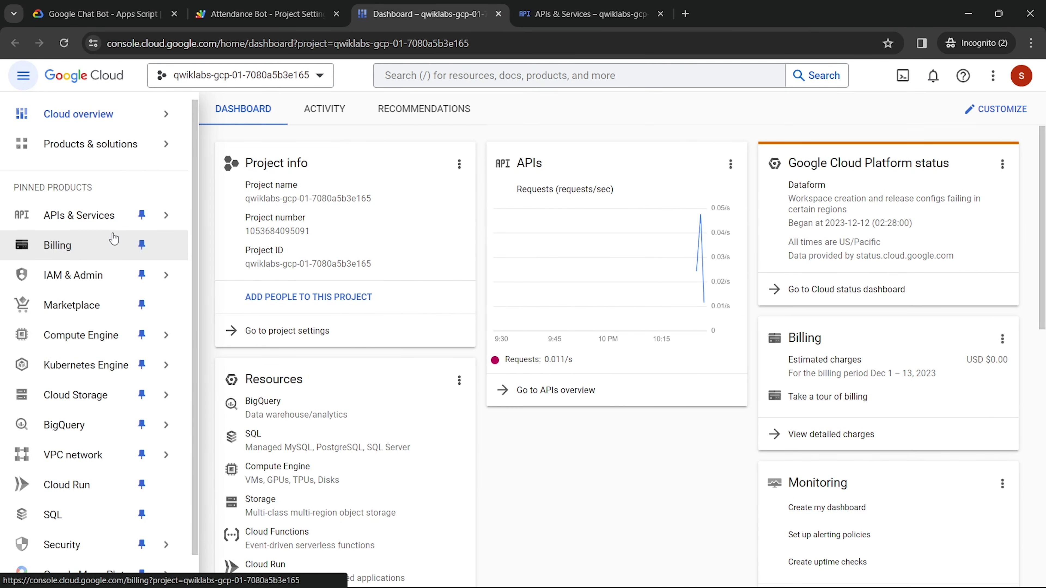
{"action": "double_click", "coordinate": [308, 230]}
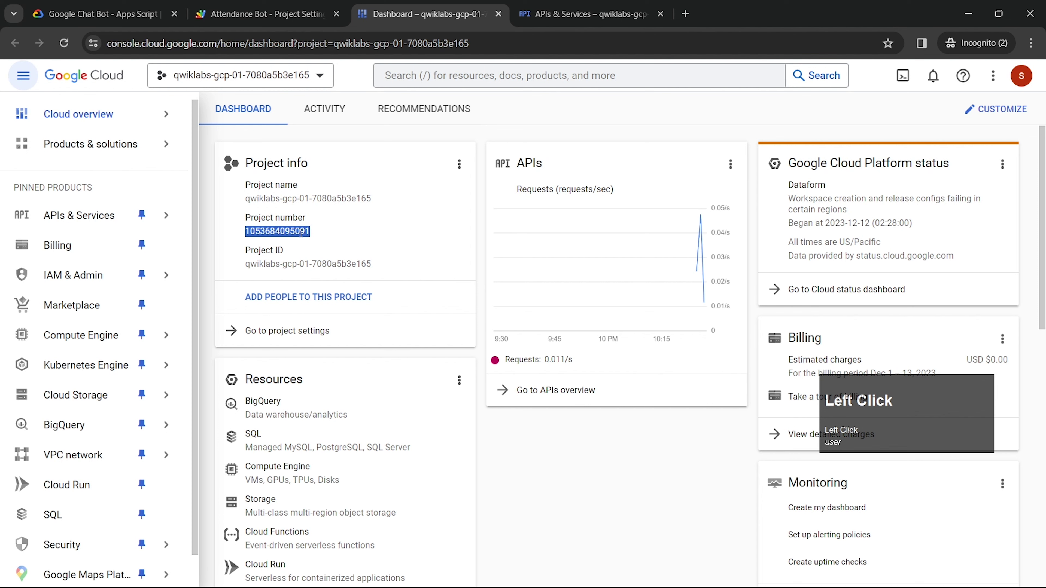
{"action": "key", "text": "ctrl+c"}
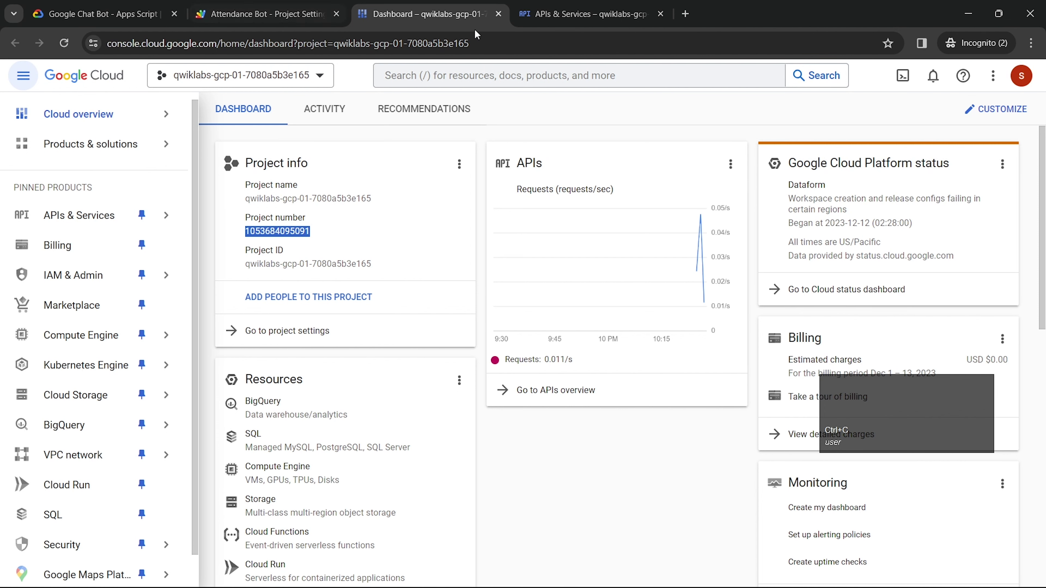
{"action": "left_click", "coordinate": [501, 24]}
{"action": "left_click", "coordinate": [498, 15]}
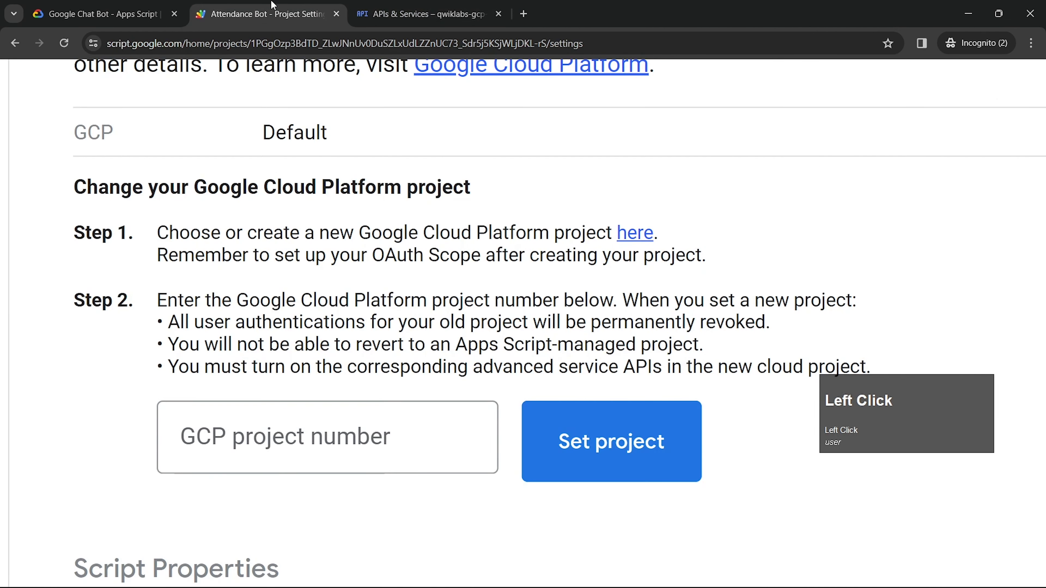
- Enter the copied number as the GCP project number and set it as the script's project
{"action": "left_click", "coordinate": [322, 417]}
{"action": "key", "text": "ctrl+v"}
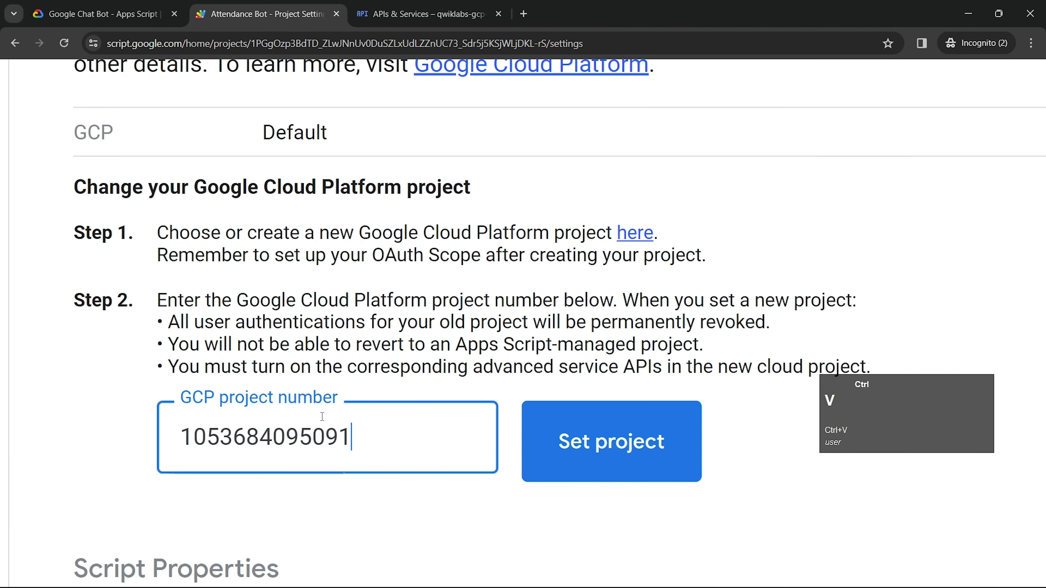
{"action": "left_click", "coordinate": [652, 444]}
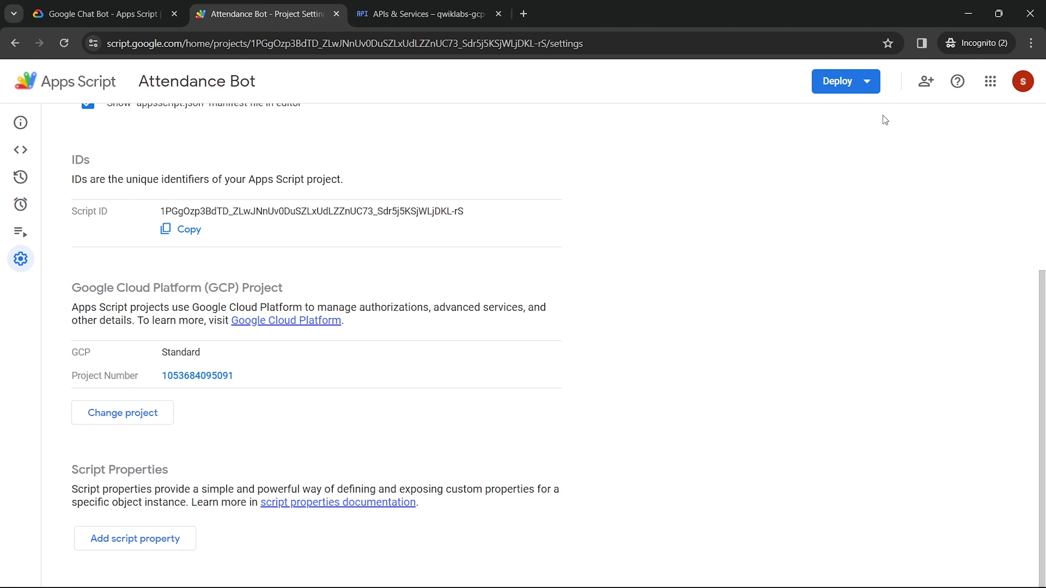
- Copy the deployment description "App Script lab bot" from the lab instructions and return to the Attendance Bot project
{"action": "left_click", "coordinate": [869, 83]}
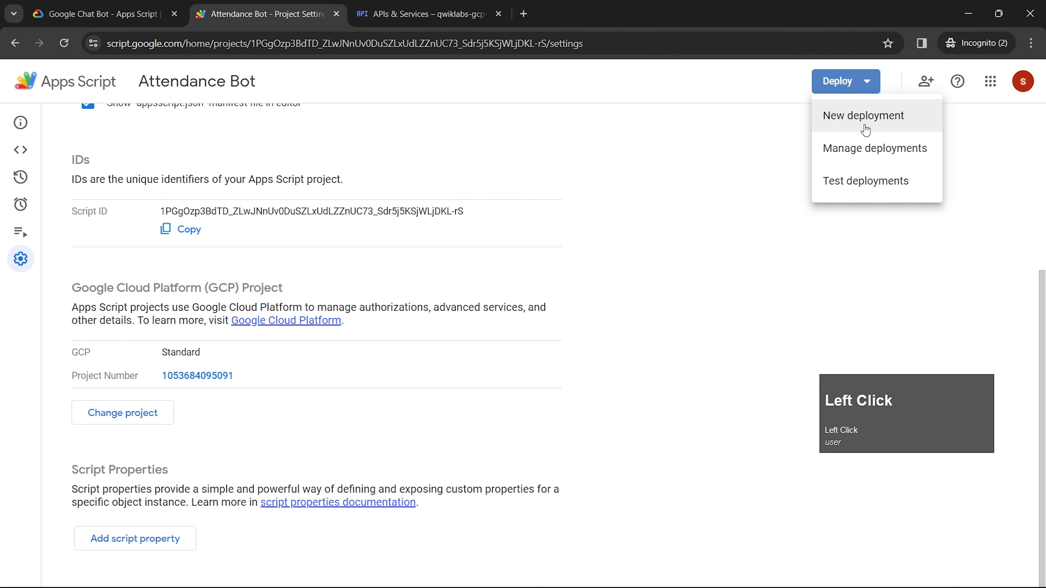
{"action": "left_click", "coordinate": [52, 6]}
{"action": "scroll", "coordinate": [348, 262], "scroll_direction": "down", "scroll_amount": 2}
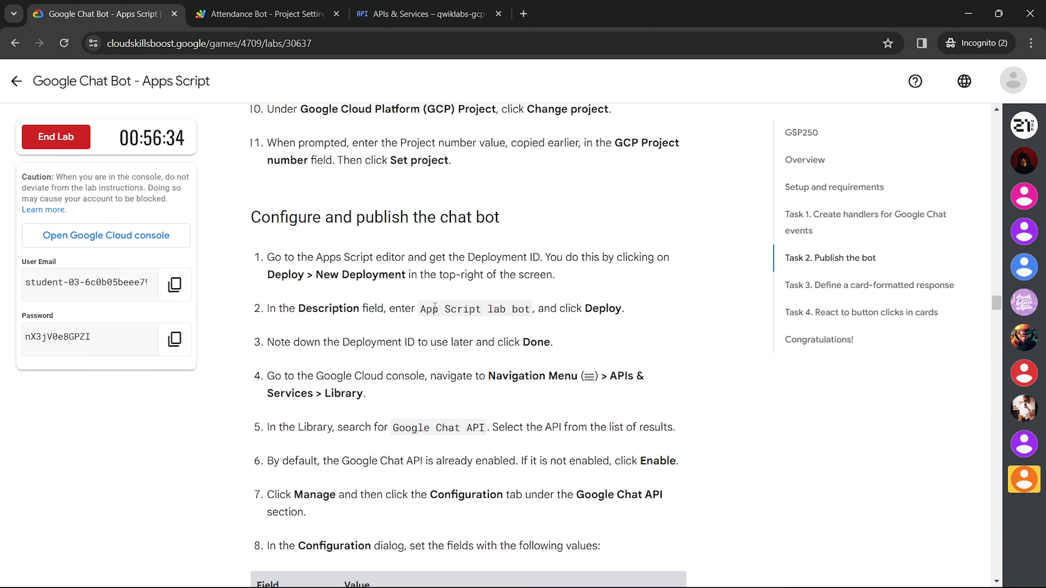
{"action": "left_click_drag", "start_coordinate": [425, 312], "coordinate": [517, 311]}
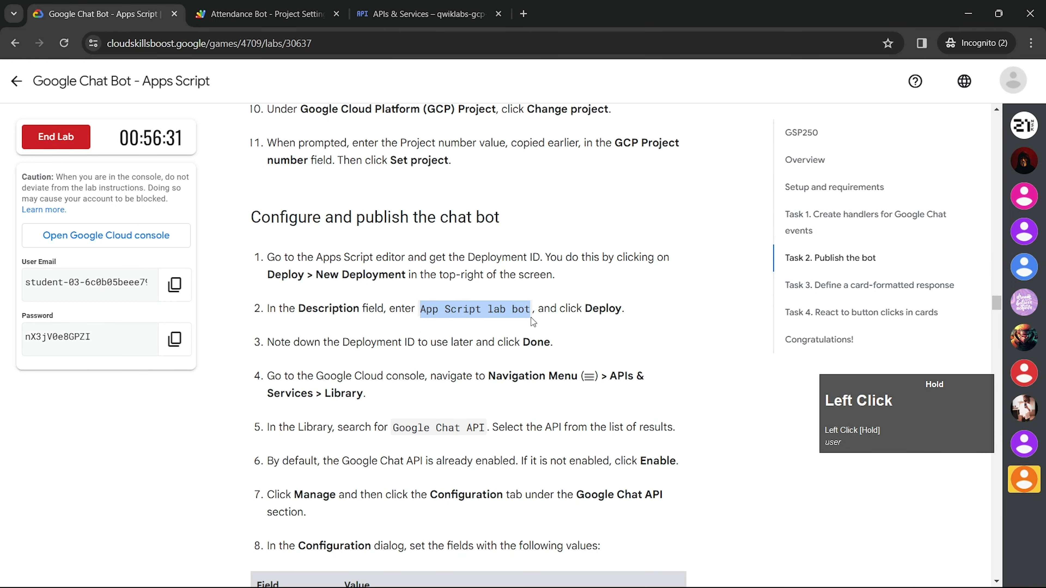
{"action": "key", "text": "ctrl+c"}
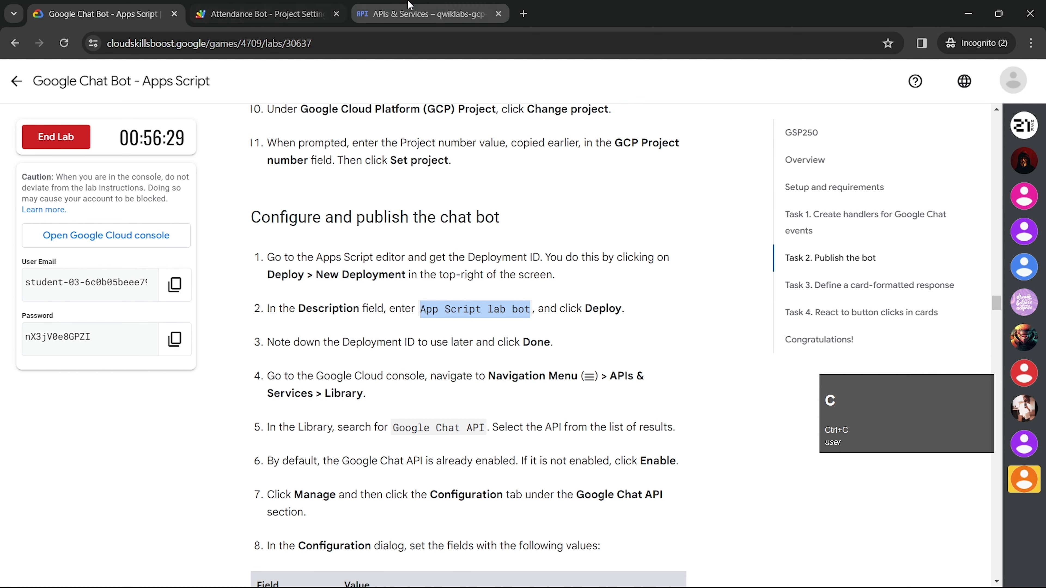
{"action": "left_click", "coordinate": [264, 13]}
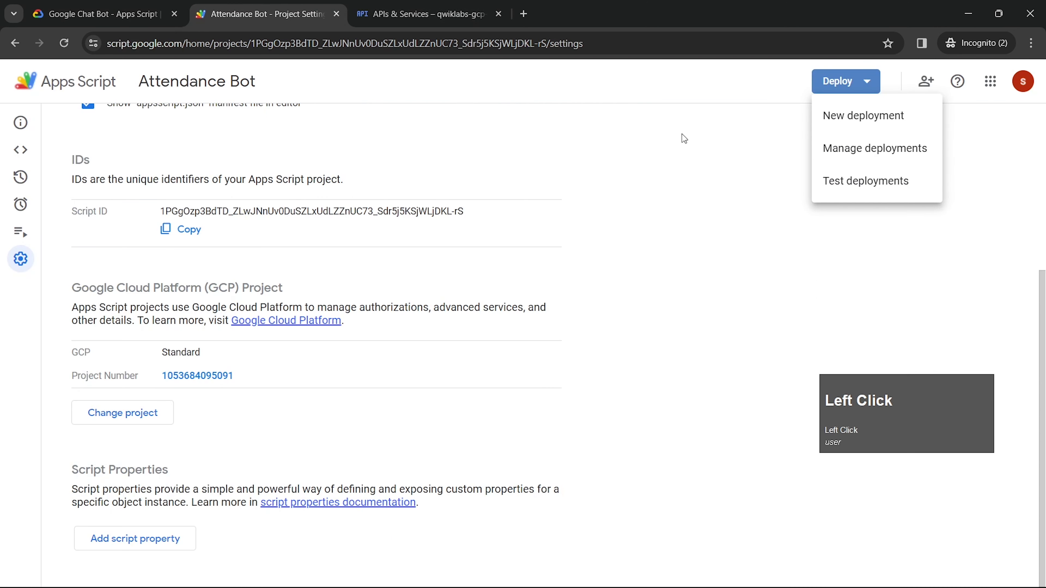
- Create a new deployment of Attendance Bot with the description App Script lab bot and deploy it
{"action": "left_click", "coordinate": [865, 115]}
{"action": "left_click", "coordinate": [472, 249]}
{"action": "key", "text": "ctrl+v"}
{"action": "left_click", "coordinate": [430, 246]}
{"action": "key", "text": "Left"}
{"action": "left_click", "coordinate": [738, 507]}
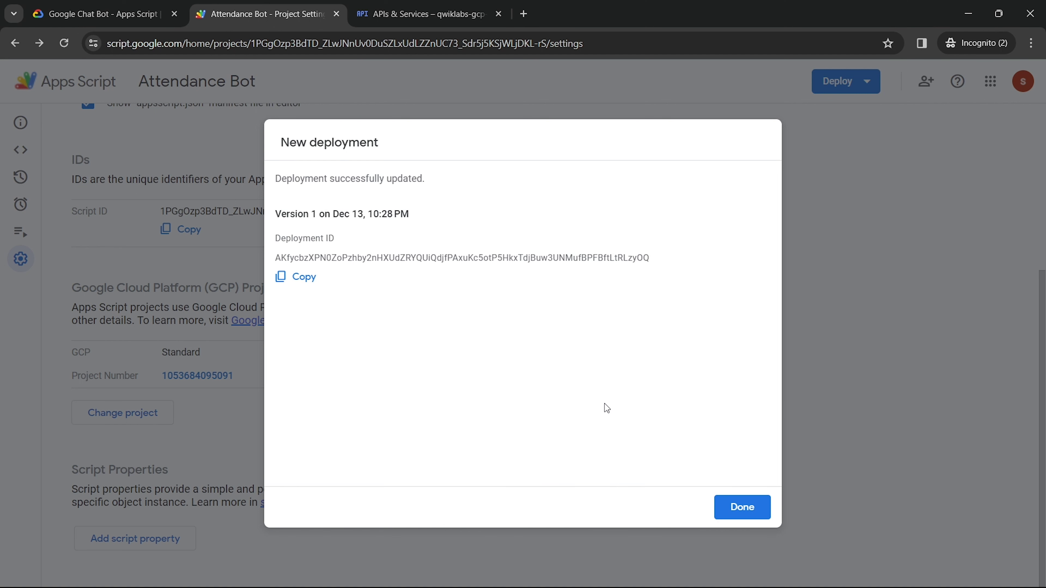
- Copy the Deployment ID and paste it into a blank Online Notepad document in a new browser tab
{"action": "left_click", "coordinate": [305, 283]}
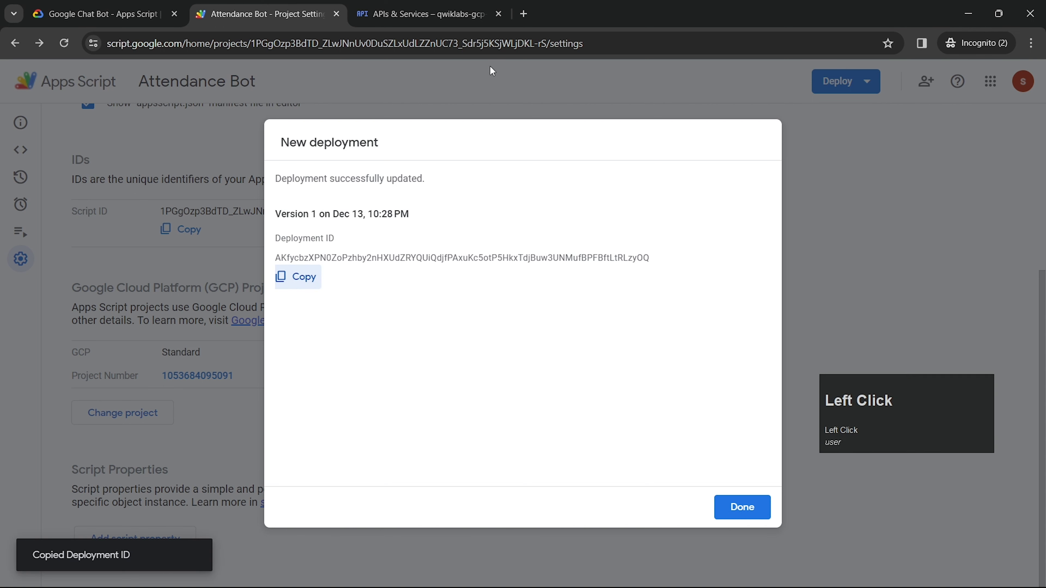
{"action": "left_click", "coordinate": [524, 14]}
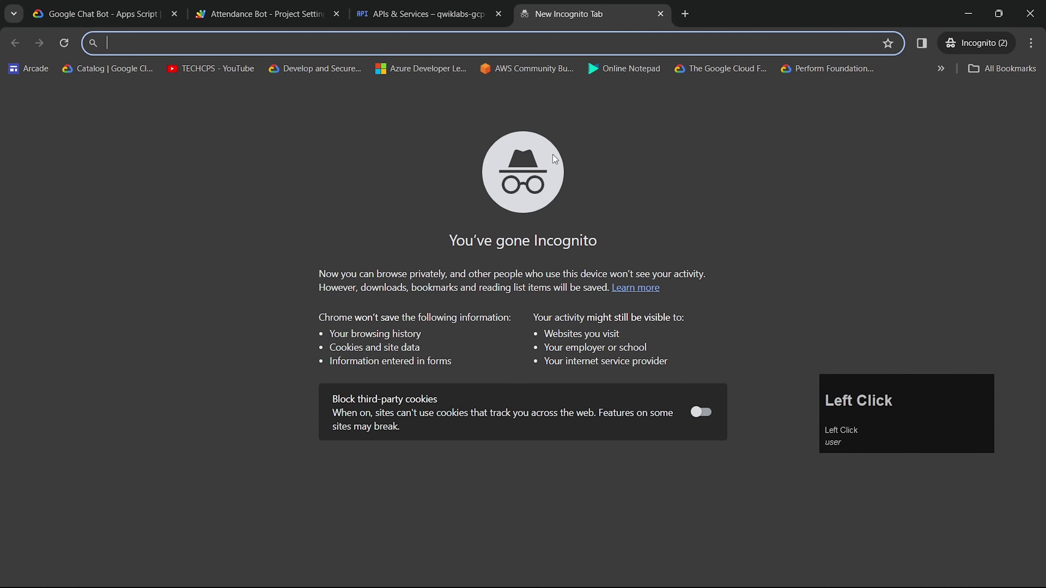
{"action": "left_click", "coordinate": [618, 68]}
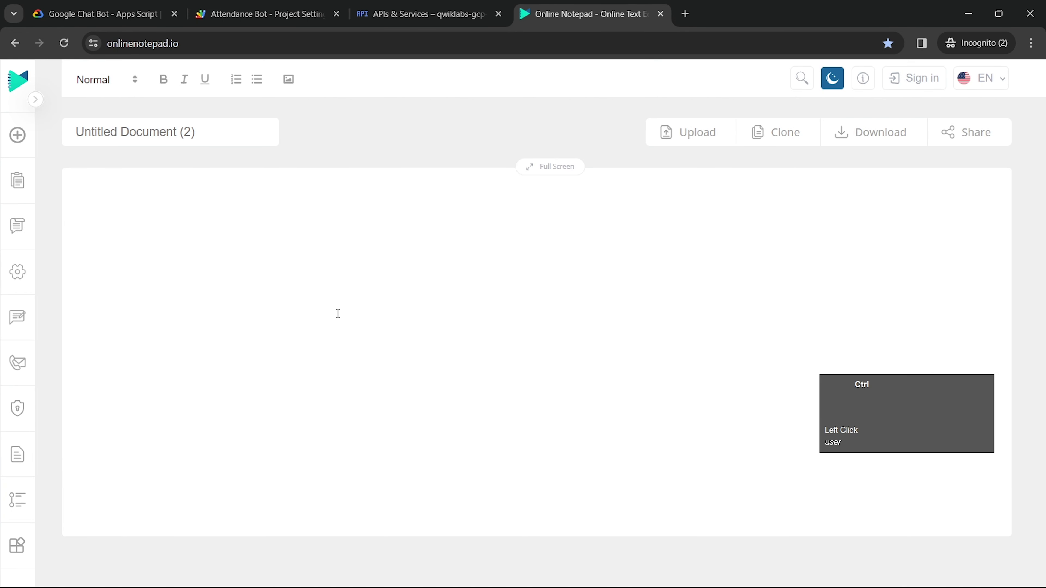
{"action": "key", "text": "ctrl+v"}
- Check the next lab instructions and close the completed New deployment dialog in Apps Script
{"action": "left_click", "coordinate": [137, 4]}
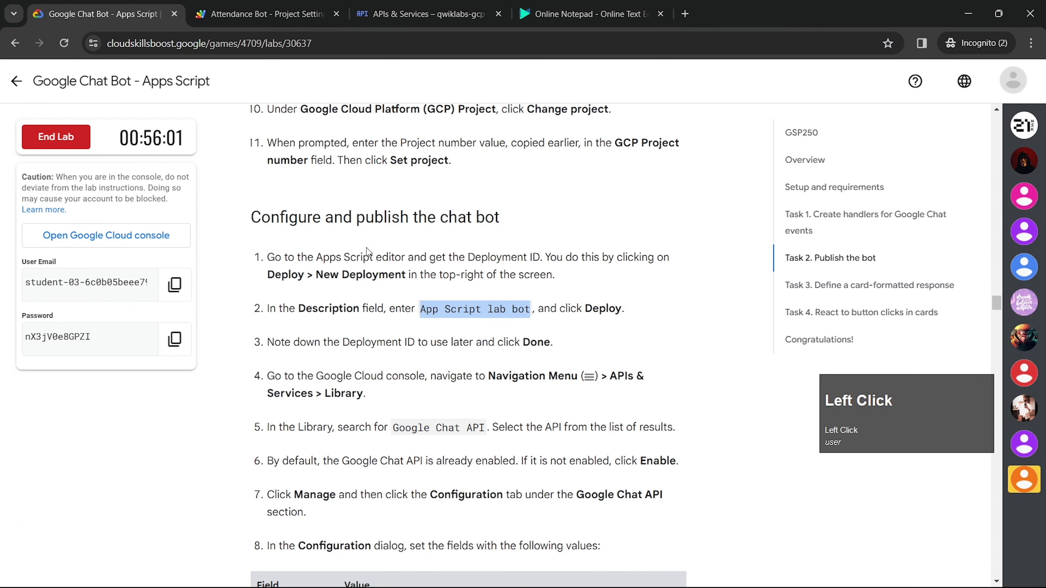
{"action": "scroll", "coordinate": [382, 265], "scroll_direction": "down", "scroll_amount": 4}
{"action": "left_click", "coordinate": [386, 4]}
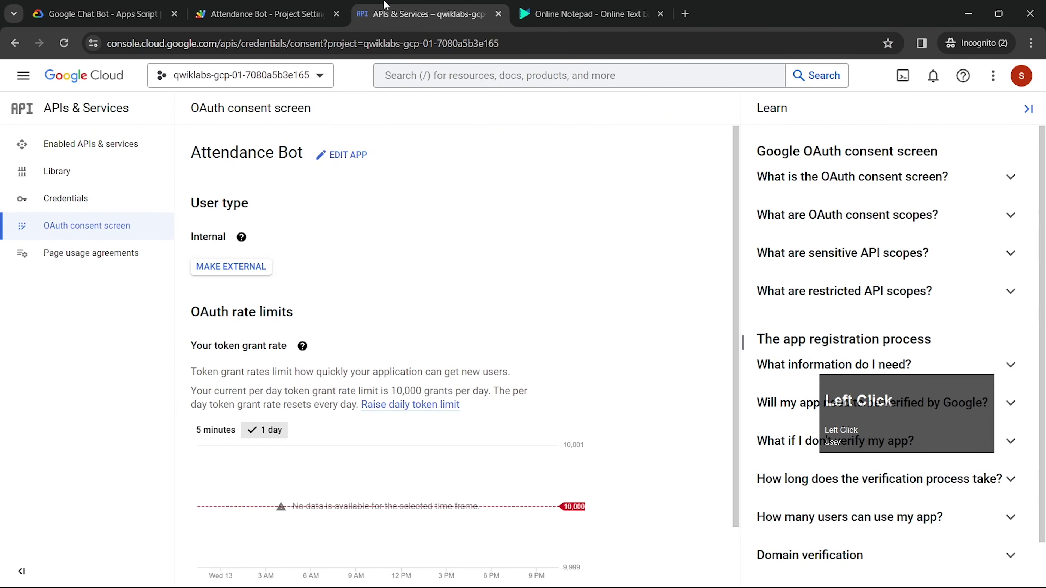
{"action": "left_click", "coordinate": [288, 5]}
{"action": "left_click", "coordinate": [743, 508]}
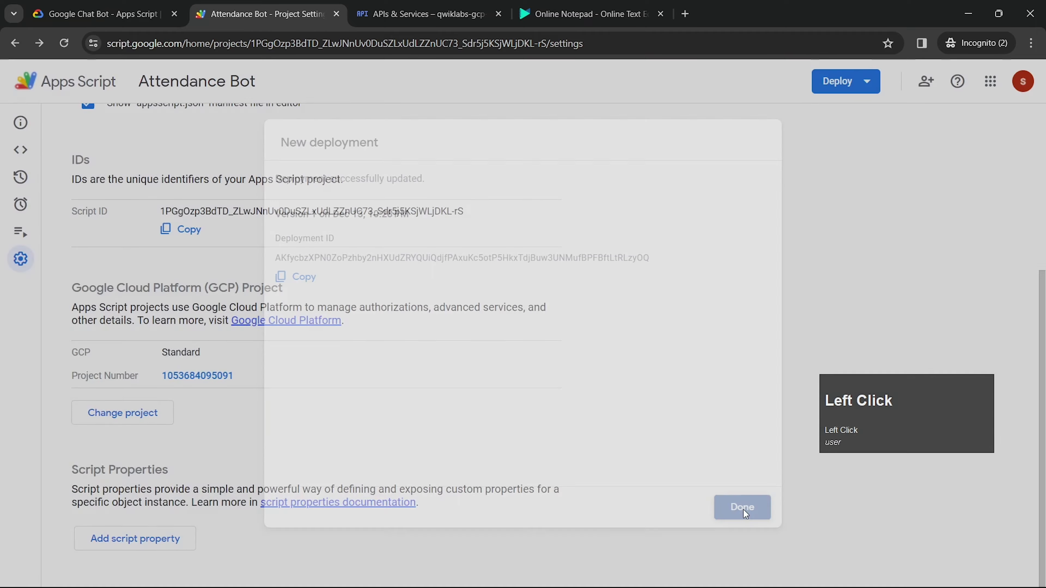
- Copy the name Google Chat API from the lab instructions and open the API Library in the Google Cloud console
{"action": "left_click", "coordinate": [111, 6]}
{"action": "scroll", "coordinate": [360, 223], "scroll_direction": "down", "scroll_amount": 1}
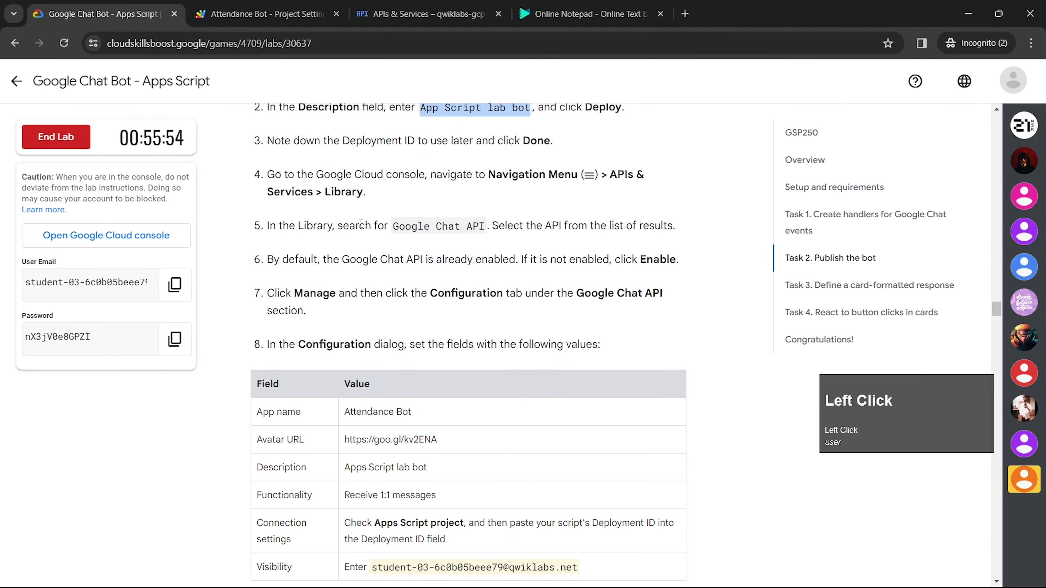
{"action": "left_click_drag", "start_coordinate": [392, 226], "coordinate": [460, 229]}
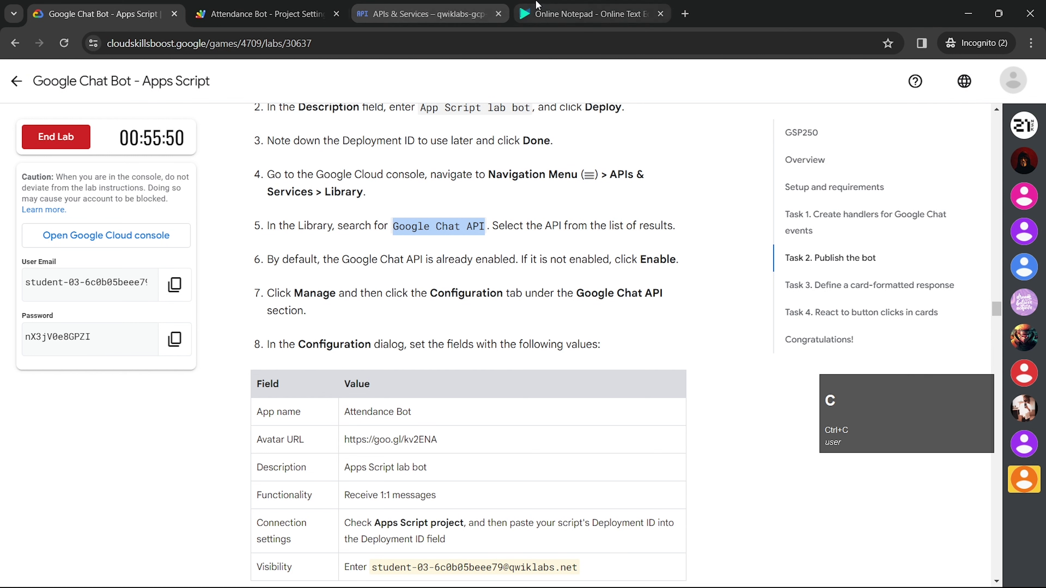
{"action": "left_click", "coordinate": [395, 14]}
{"action": "left_click", "coordinate": [121, 182]}
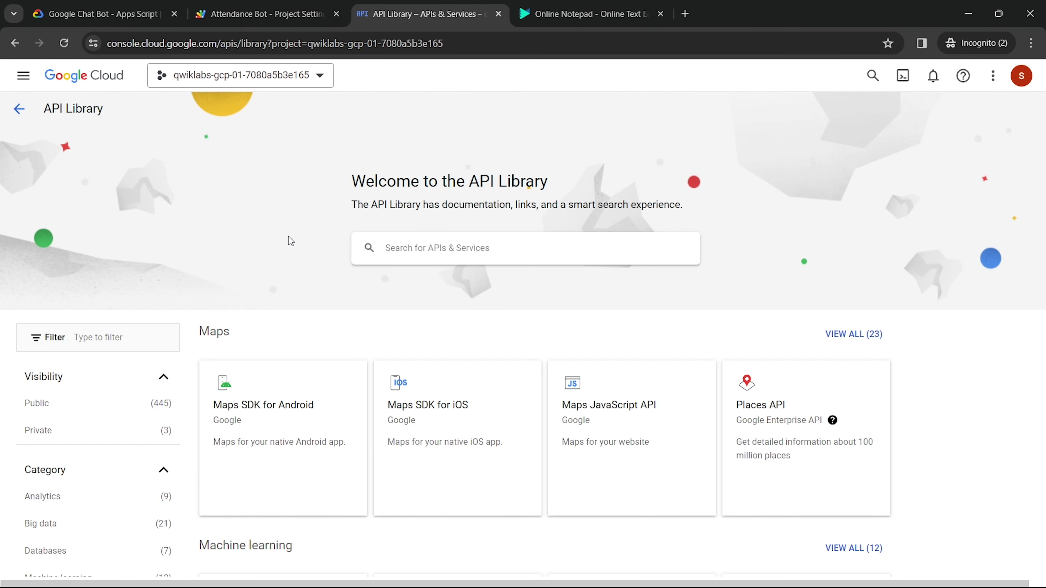
- Search the API Library for Google Chat API and open its product page
{"action": "left_click", "coordinate": [403, 256]}
{"action": "type", "text": "Google Chat API"}
{"action": "key", "text": "Return"}
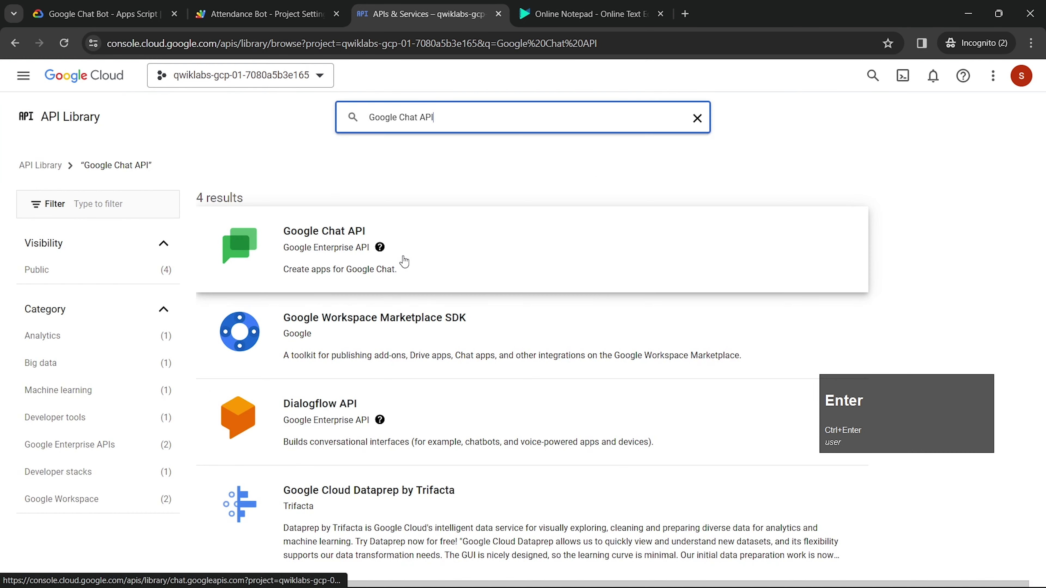
{"action": "left_click", "coordinate": [313, 252]}
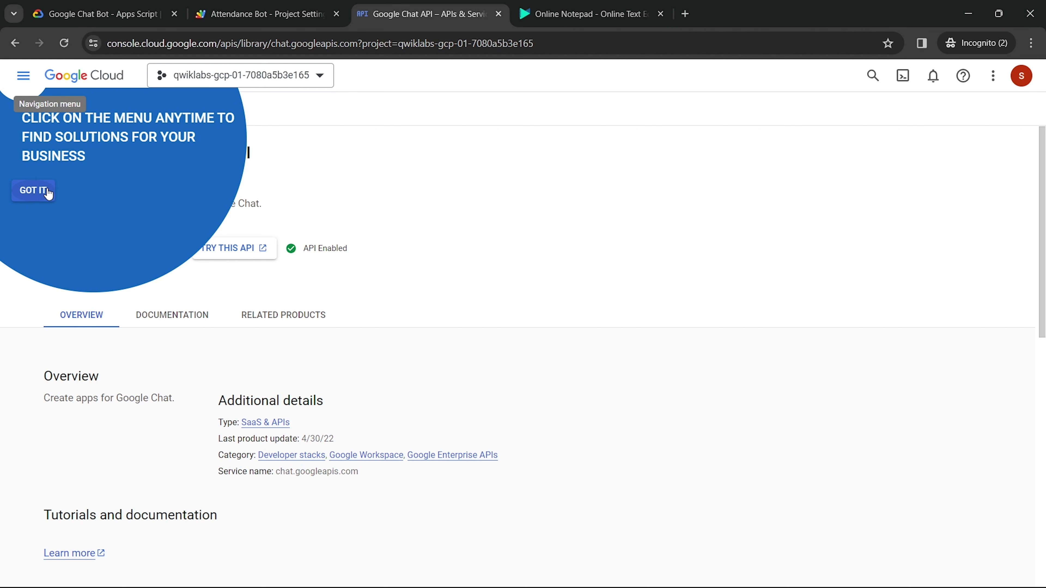
- Dismiss the navigation menu hint and open the Configuration page for managing the Google Chat API
{"action": "left_click", "coordinate": [33, 191]}
{"action": "left_click", "coordinate": [157, 248]}
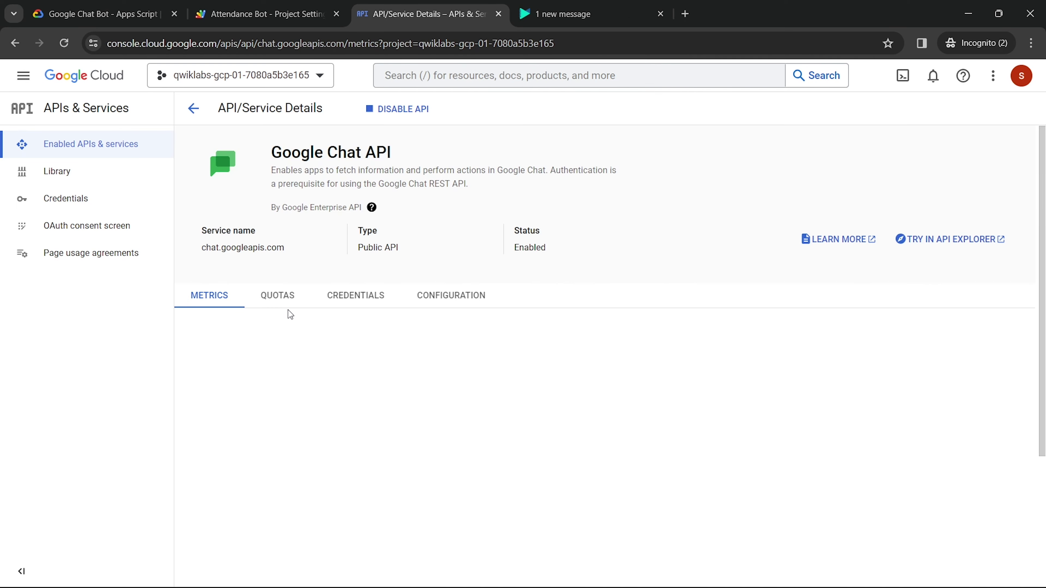
{"action": "left_click", "coordinate": [434, 300]}
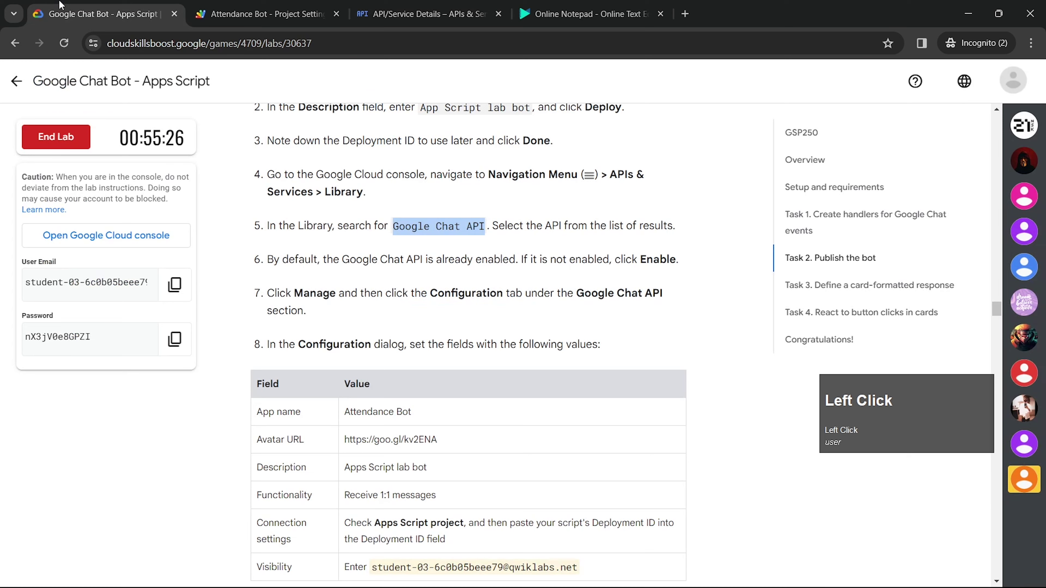
- Copy the app name from the lab's configuration table and set the Chat app's name to Attendance Bot
{"action": "scroll", "coordinate": [434, 228], "scroll_direction": "down", "scroll_amount": 2}
{"action": "scroll", "coordinate": [433, 228], "scroll_direction": "down", "scroll_amount": 2}
{"action": "left_click_drag", "start_coordinate": [344, 267], "coordinate": [432, 268]}
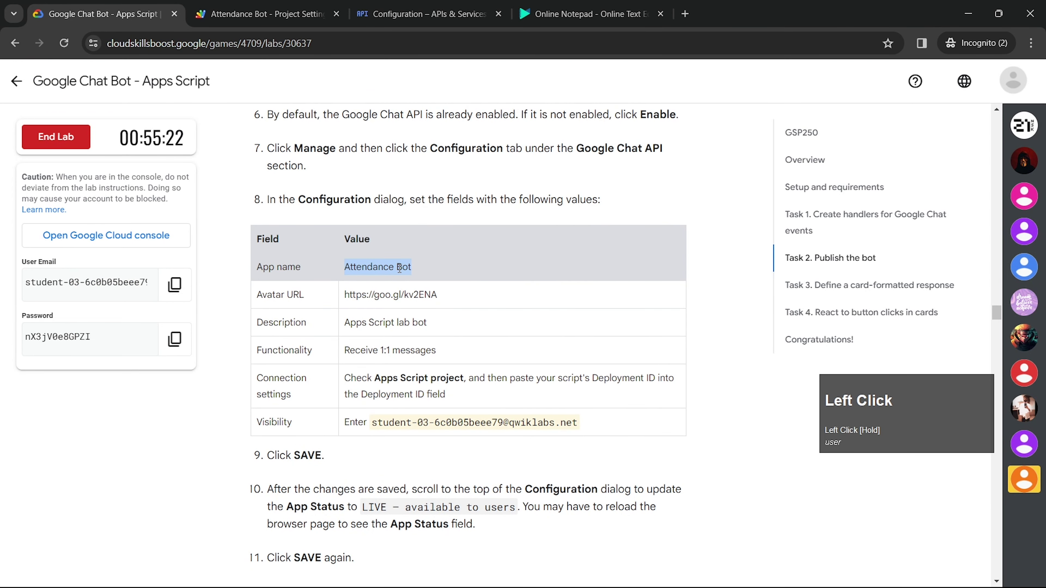
{"action": "key", "text": "ctrl+c"}
{"action": "left_click", "coordinate": [433, 4]}
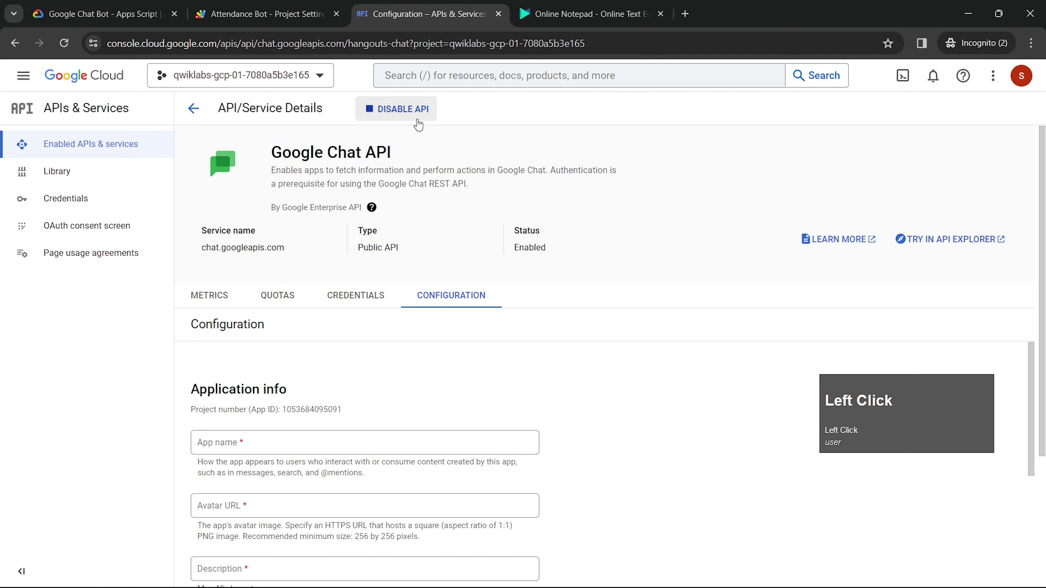
{"action": "scroll", "coordinate": [428, 344], "scroll_direction": "down", "scroll_amount": 3}
{"action": "left_click", "coordinate": [323, 259]}
{"action": "key", "text": "ctrl+v"}
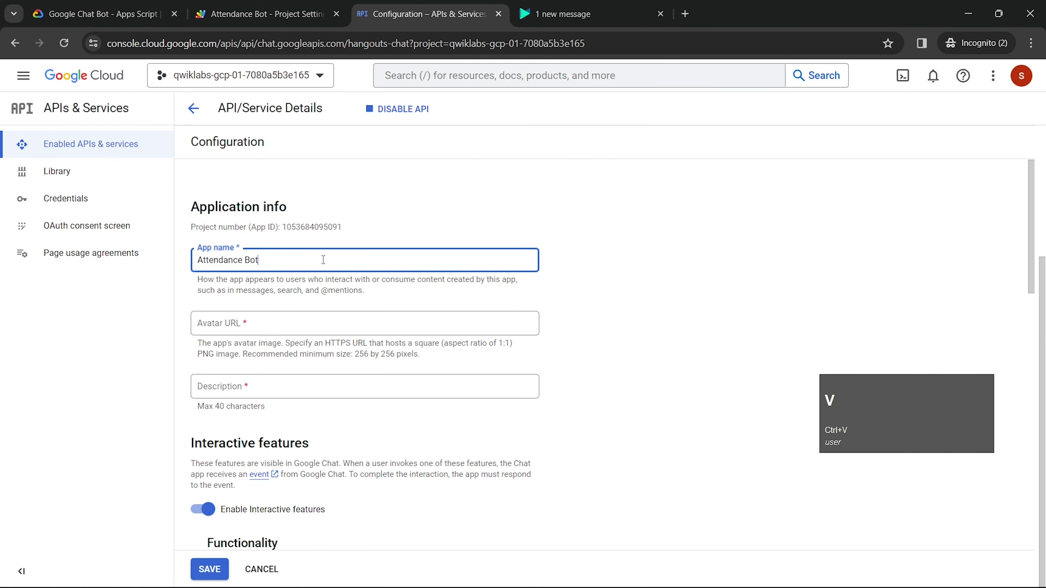
{"action": "left_click", "coordinate": [103, 14]}
{"action": "scroll", "coordinate": [354, 189], "scroll_direction": "down", "scroll_amount": 5}
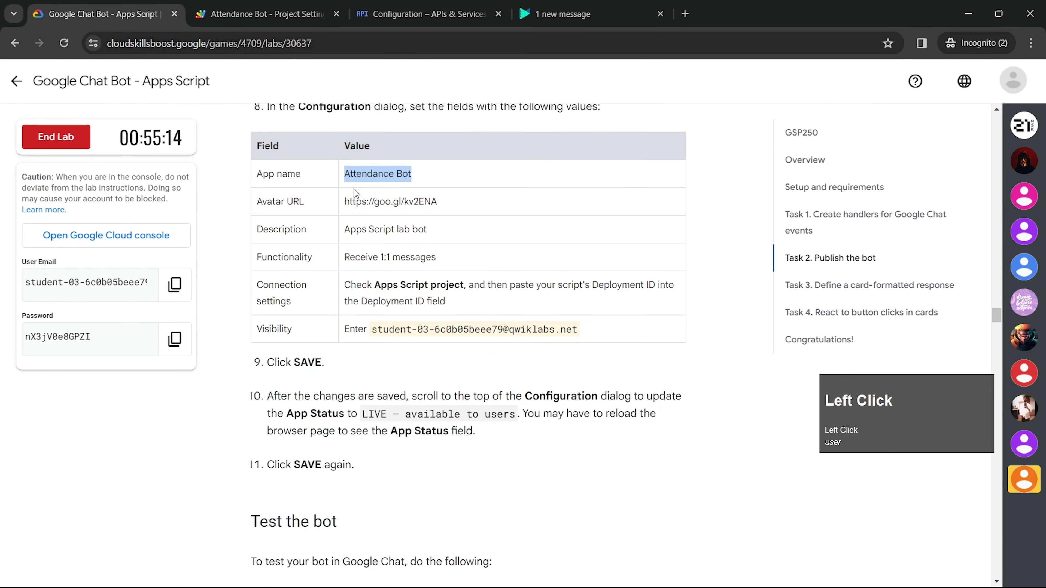
{"action": "left_click_drag", "start_coordinate": [338, 201], "coordinate": [438, 206]}
{"action": "key", "text": "ctrl+c"}
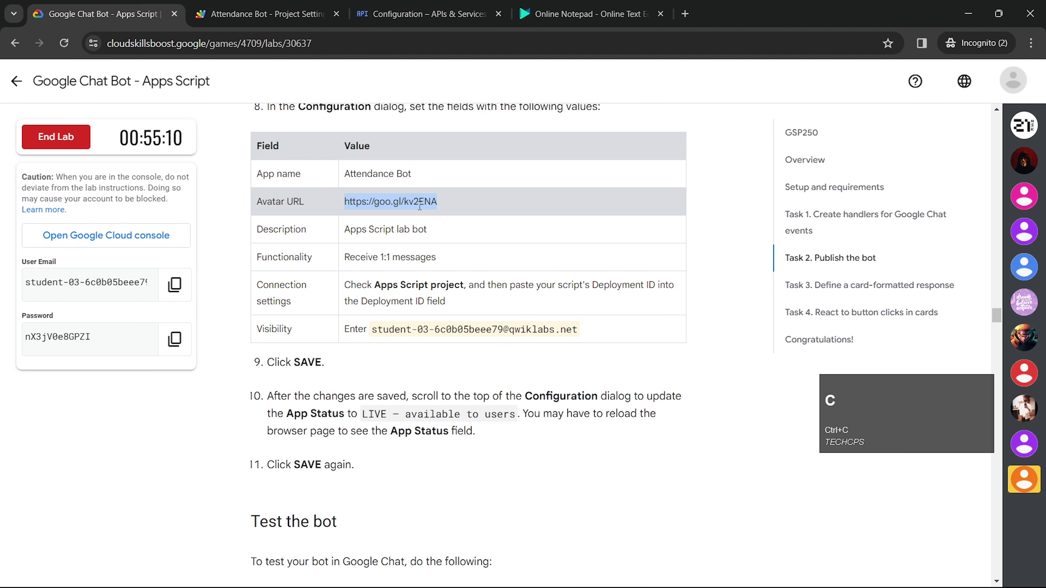
{"action": "left_click", "coordinate": [424, 13]}
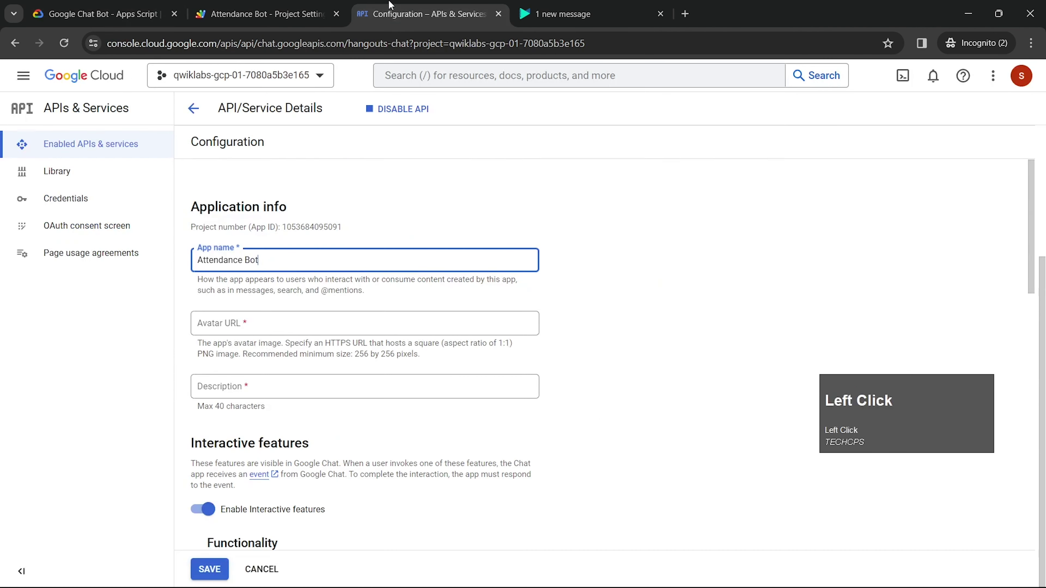
{"action": "left_click", "coordinate": [397, 322]}
{"action": "key", "text": "ctrl+v"}
{"action": "left_click", "coordinate": [218, 324]}
{"action": "key", "text": "Left"}
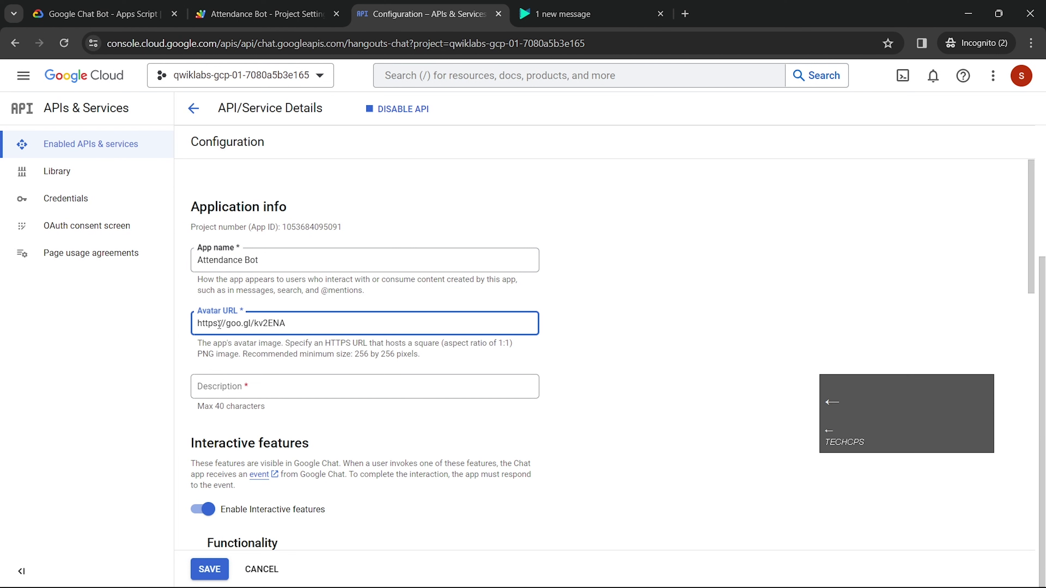
- Copy the description from the lab's configuration table and set the Chat app's description to Apps Script lab bot
{"action": "left_click", "coordinate": [90, 6]}
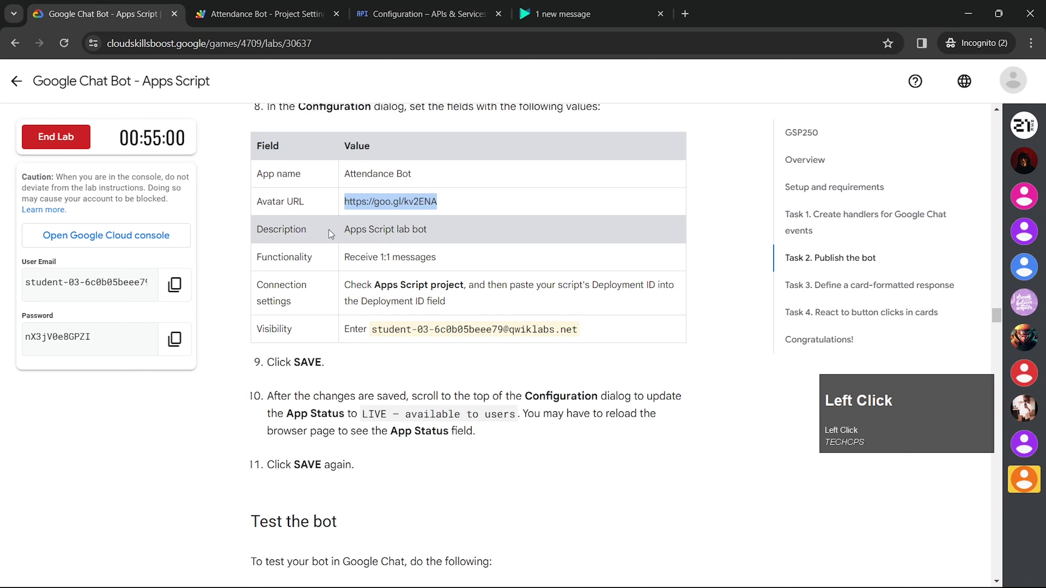
{"action": "scroll", "coordinate": [329, 230], "scroll_direction": "down", "scroll_amount": 1}
{"action": "left_click_drag", "start_coordinate": [343, 202], "coordinate": [434, 204]}
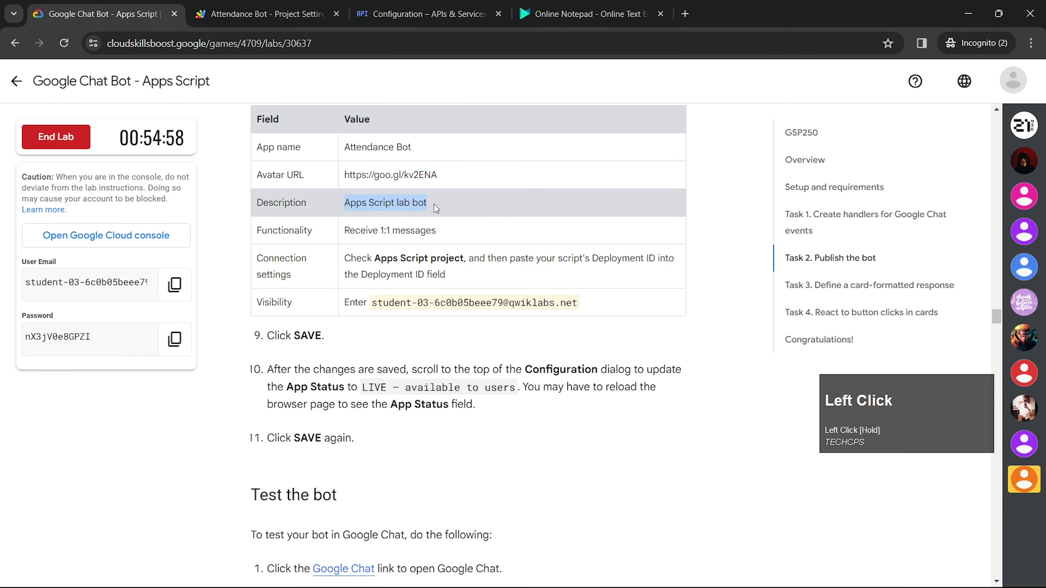
{"action": "key", "text": "ctrl+c"}
{"action": "left_click", "coordinate": [420, 5]}
{"action": "scroll", "coordinate": [315, 254], "scroll_direction": "down", "scroll_amount": 3}
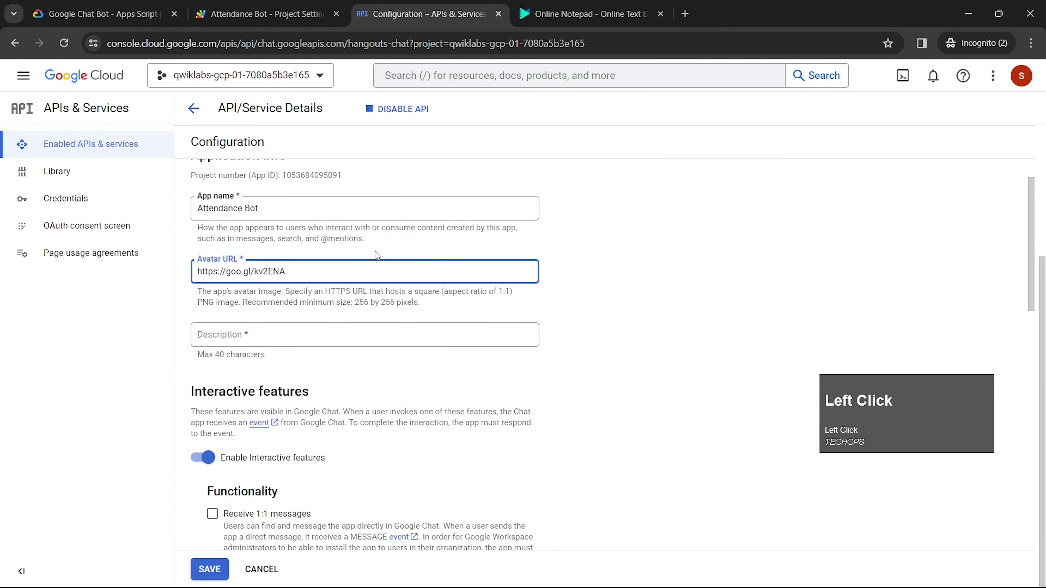
{"action": "left_click", "coordinate": [310, 289]}
{"action": "key", "text": "ctrl+v"}
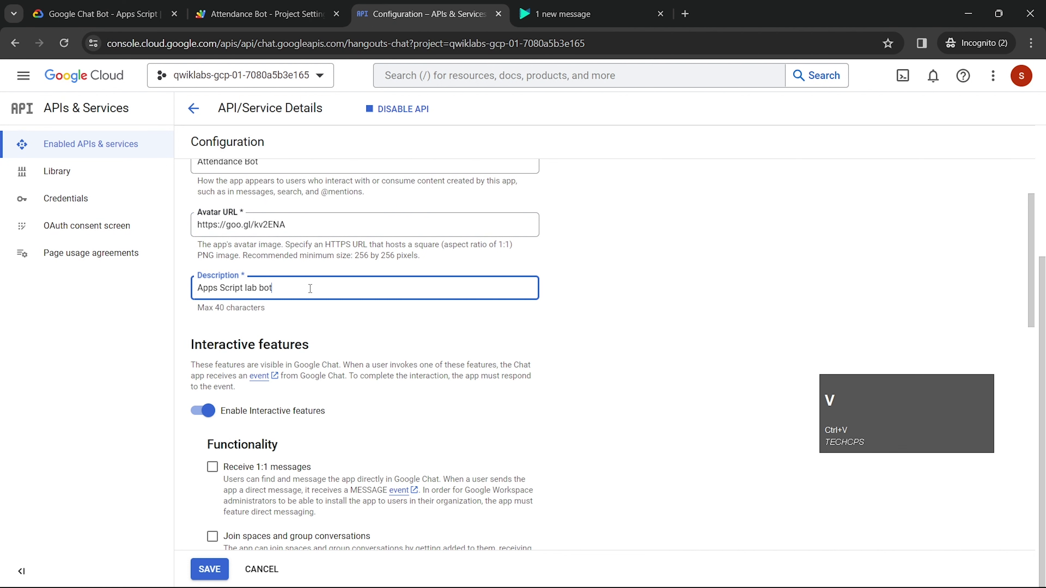
- Set the connection settings to Apps Script project and fill in the Deployment ID copied from the online notepad
{"action": "scroll", "coordinate": [308, 291], "scroll_direction": "down", "scroll_amount": 5}
{"action": "scroll", "coordinate": [309, 295], "scroll_direction": "down", "scroll_amount": 1}
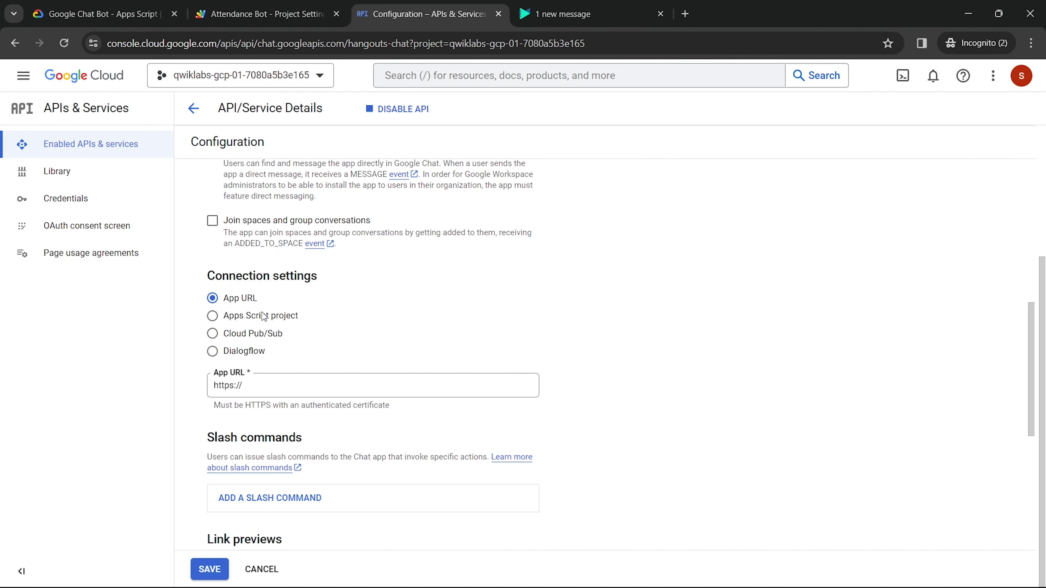
{"action": "left_click", "coordinate": [213, 315]}
{"action": "left_click", "coordinate": [585, 14]}
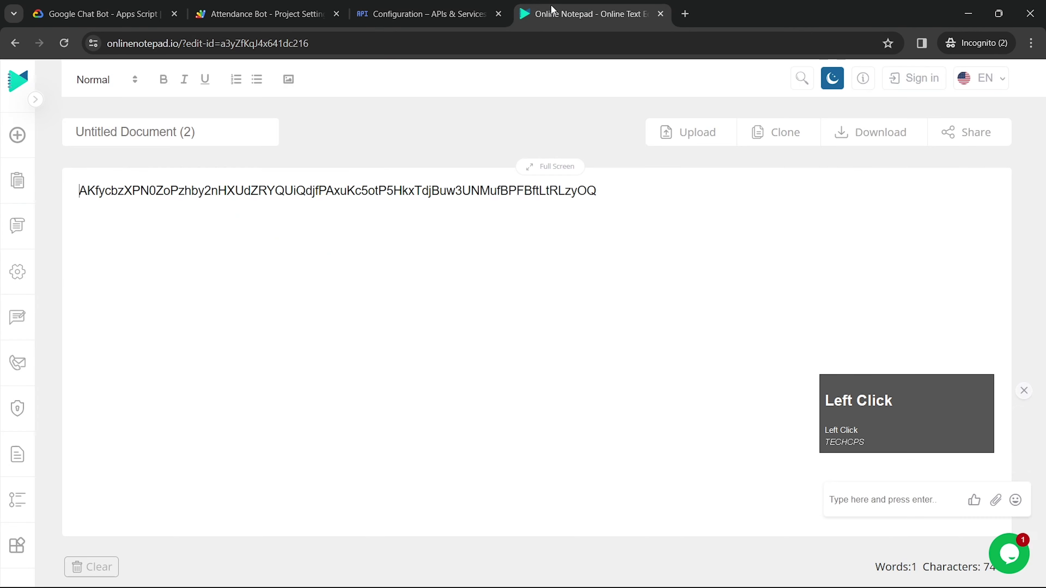
{"action": "key", "text": "ctrl+a"}
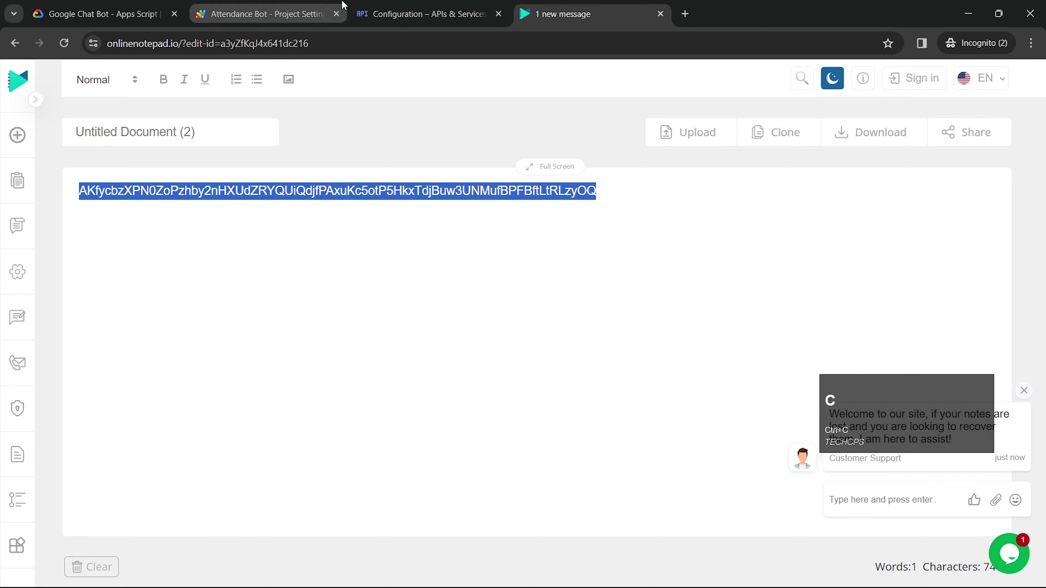
{"action": "left_click", "coordinate": [411, 13]}
{"action": "scroll", "coordinate": [278, 300], "scroll_direction": "down", "scroll_amount": 1}
{"action": "left_click", "coordinate": [281, 323]}
{"action": "key", "text": "ctrl+v"}
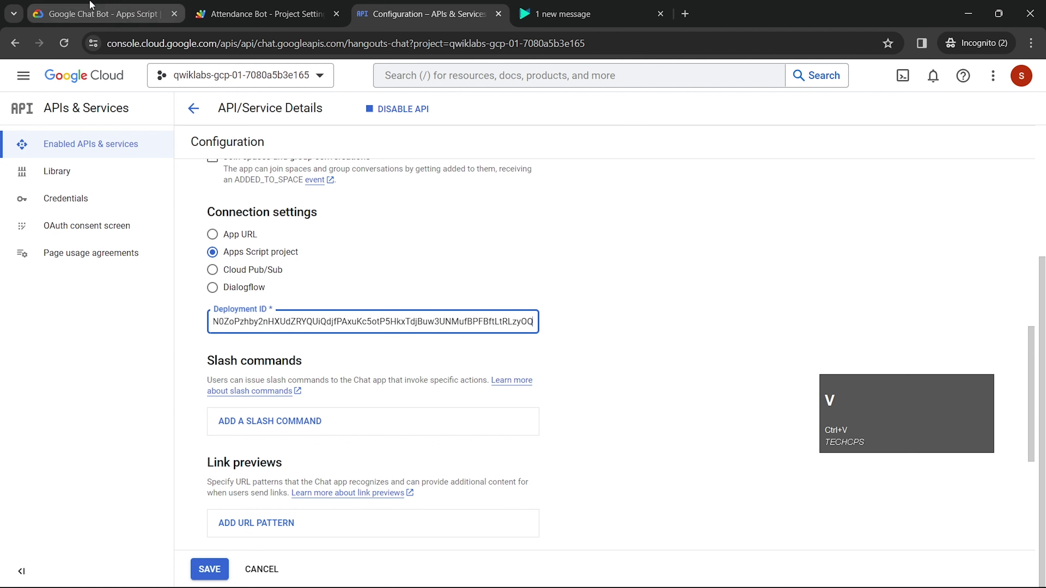
- Copy the student email from the lab's Visibility row and enable Receive 1:1 messages in the Chat API configuration
{"action": "left_click", "coordinate": [103, 14]}
{"action": "left_click_drag", "start_coordinate": [371, 248], "coordinate": [523, 258]}
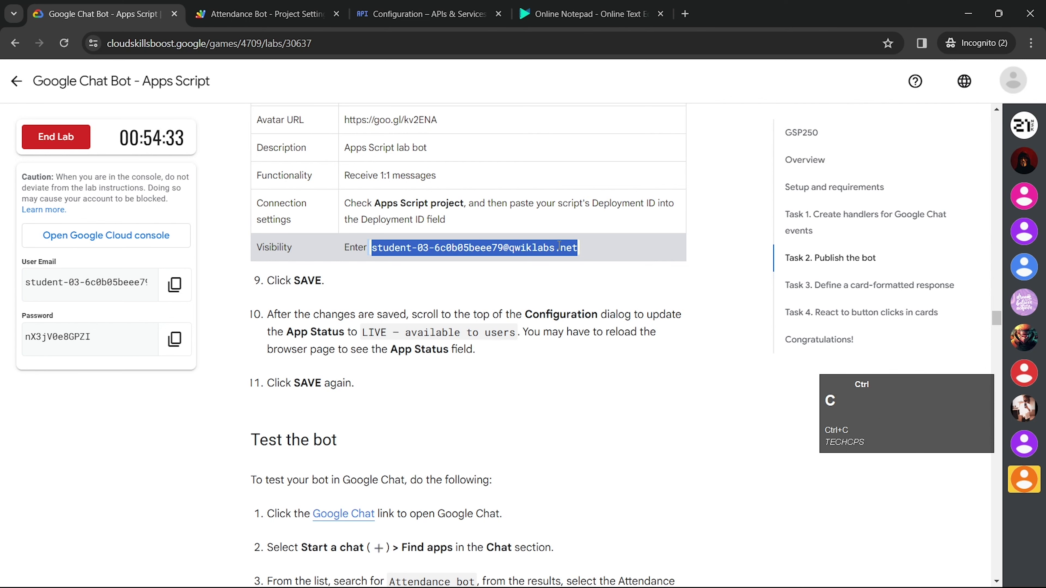
{"action": "left_click", "coordinate": [424, 14]}
{"action": "scroll", "coordinate": [267, 213], "scroll_direction": "up", "scroll_amount": 2}
{"action": "scroll", "coordinate": [267, 214], "scroll_direction": "up", "scroll_amount": 1}
{"action": "left_click", "coordinate": [212, 202]}
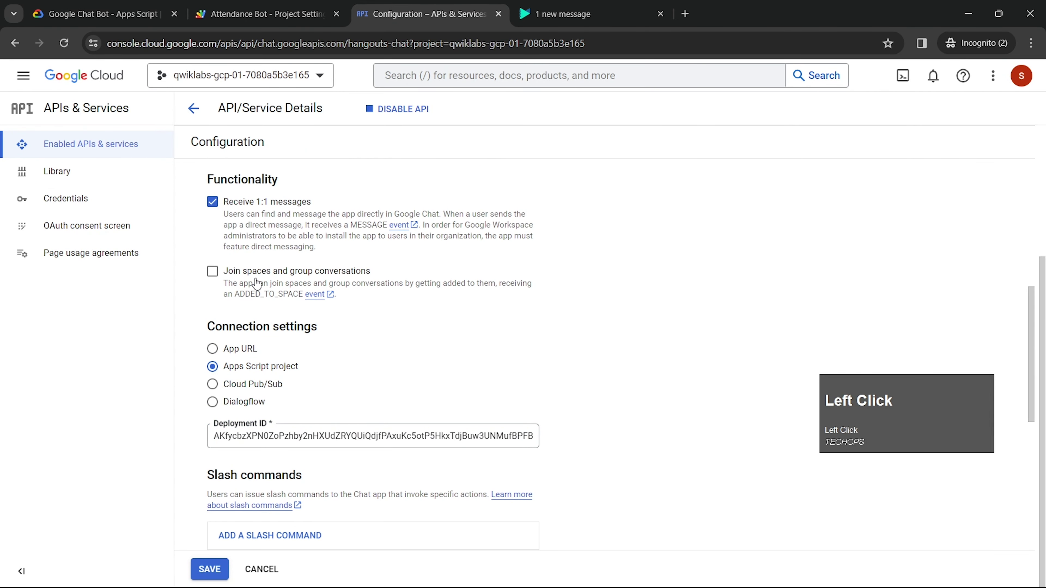
- Make the Chat app visible to the student by entering the copied email address under Visibility, and save the configuration
{"action": "scroll", "coordinate": [247, 329], "scroll_direction": "down", "scroll_amount": 5}
{"action": "scroll", "coordinate": [282, 473], "scroll_direction": "down", "scroll_amount": 4}
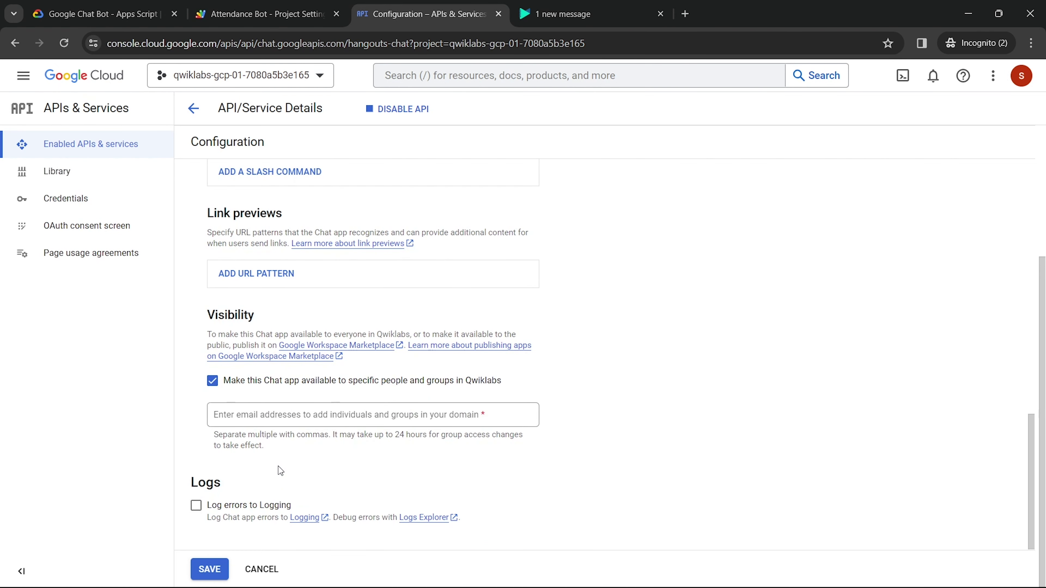
{"action": "left_click", "coordinate": [257, 423]}
{"action": "key", "text": "ctrl+v"}
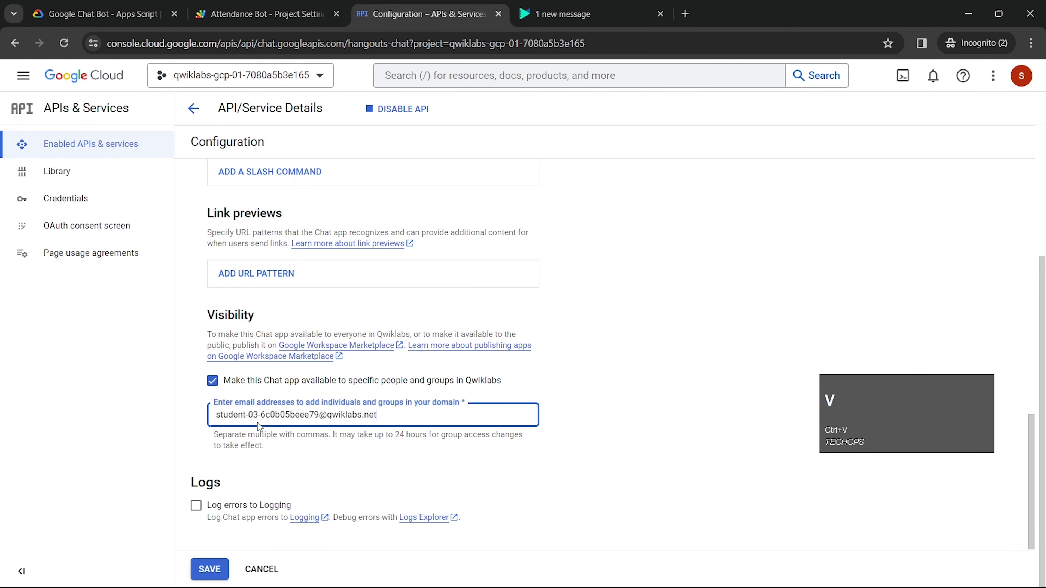
{"action": "left_click", "coordinate": [284, 467]}
{"action": "left_click", "coordinate": [211, 568]}
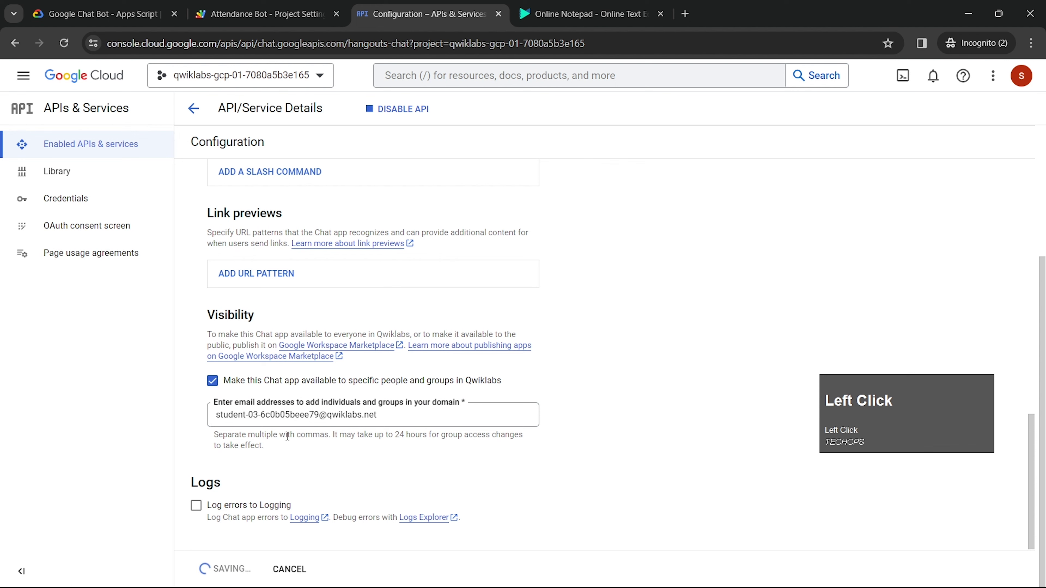
- Open Google Chat from the lab's Test the bot section and copy the search term Attendance bot from the instructions
{"action": "left_click", "coordinate": [154, 5]}
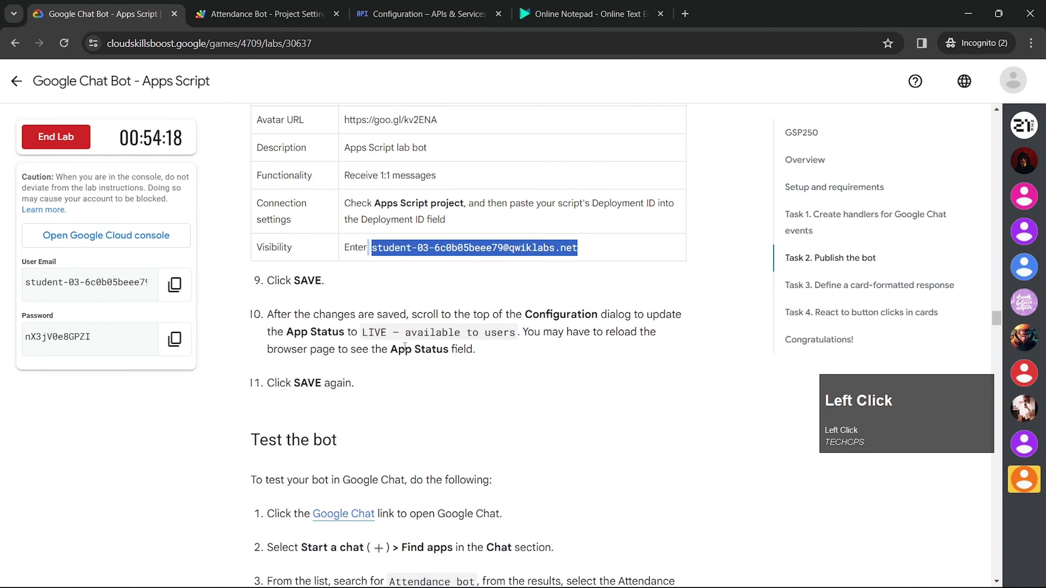
{"action": "scroll", "coordinate": [405, 348], "scroll_direction": "down", "scroll_amount": 5}
{"action": "scroll", "coordinate": [389, 218], "scroll_direction": "down", "scroll_amount": 2}
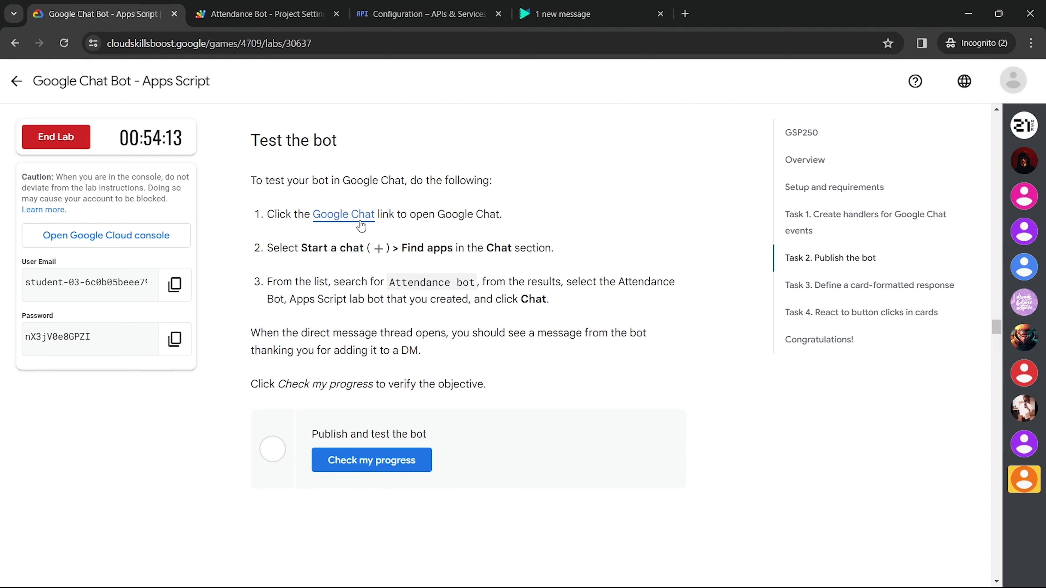
{"action": "left_click", "coordinate": [360, 225]}
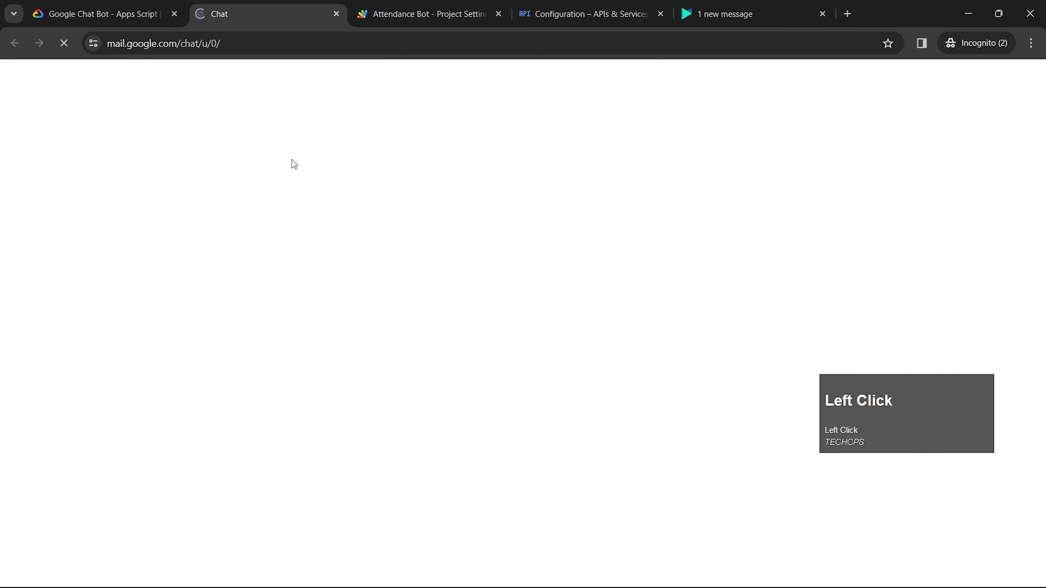
{"action": "left_click", "coordinate": [156, 5]}
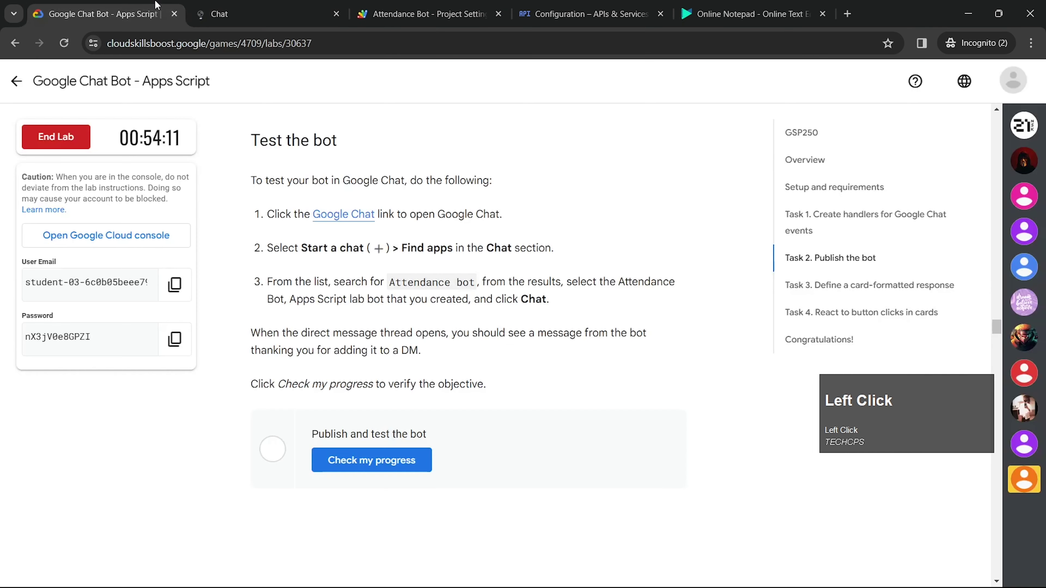
{"action": "scroll", "coordinate": [429, 279], "scroll_direction": "down", "scroll_amount": 2}
{"action": "left_click_drag", "start_coordinate": [388, 218], "coordinate": [470, 219]}
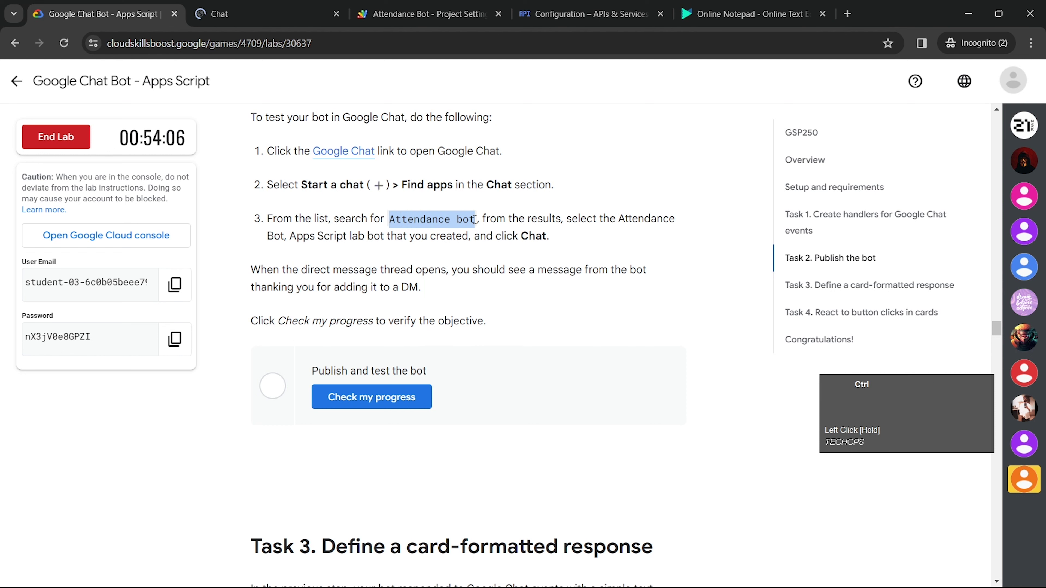
- Find the app Attendance bot in Google Chat and start a direct message with Attendance Bot
{"action": "left_click", "coordinate": [247, 14]}
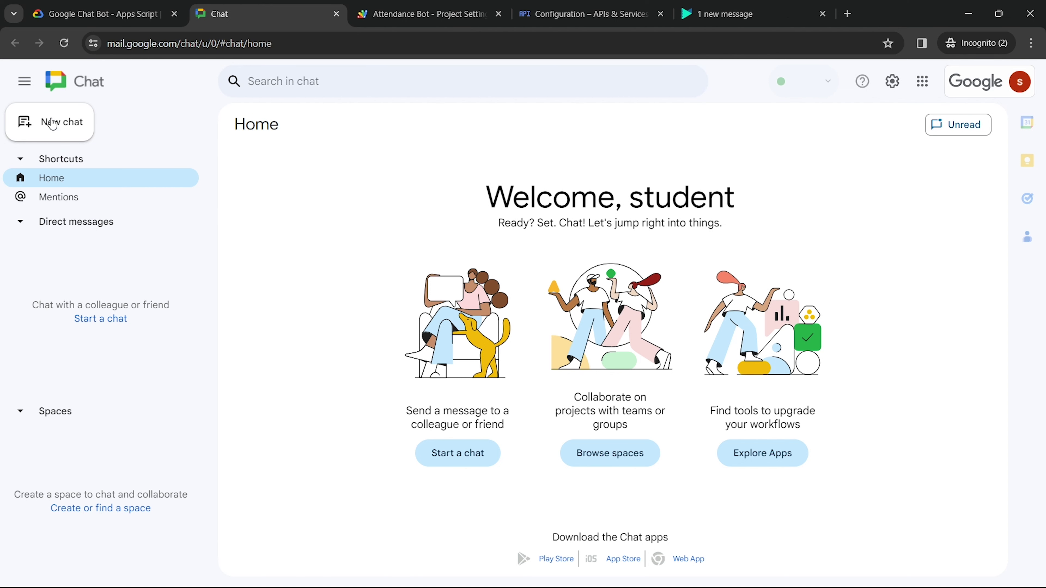
{"action": "left_click", "coordinate": [66, 136]}
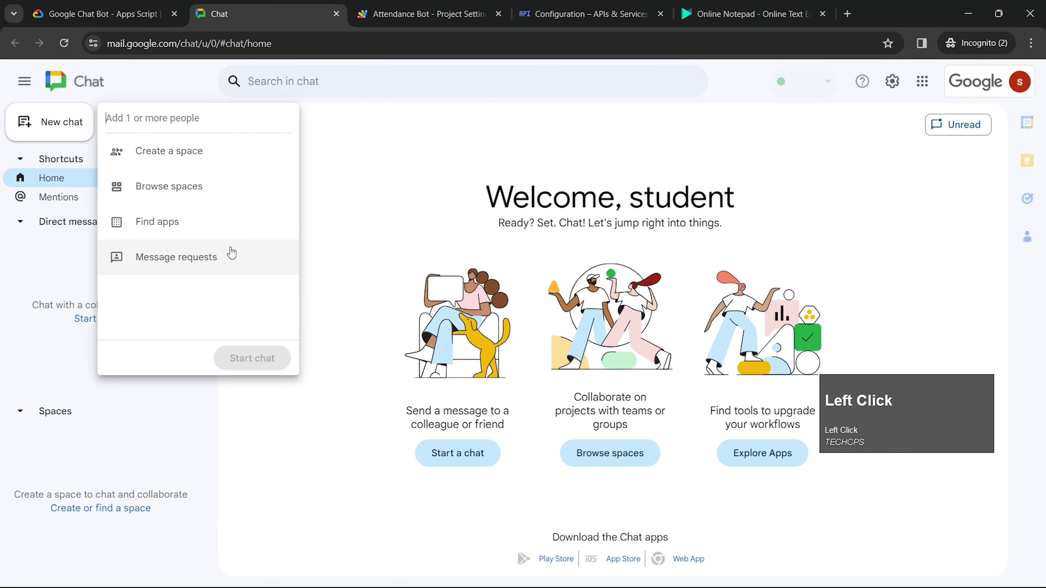
{"action": "left_click", "coordinate": [198, 228]}
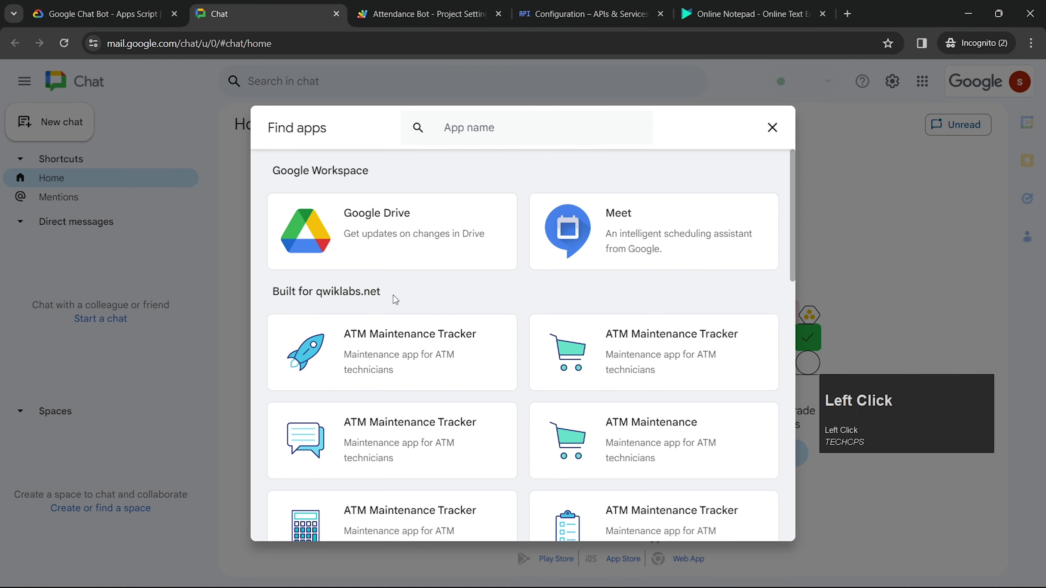
{"action": "type", "text": "Attendance bot"}
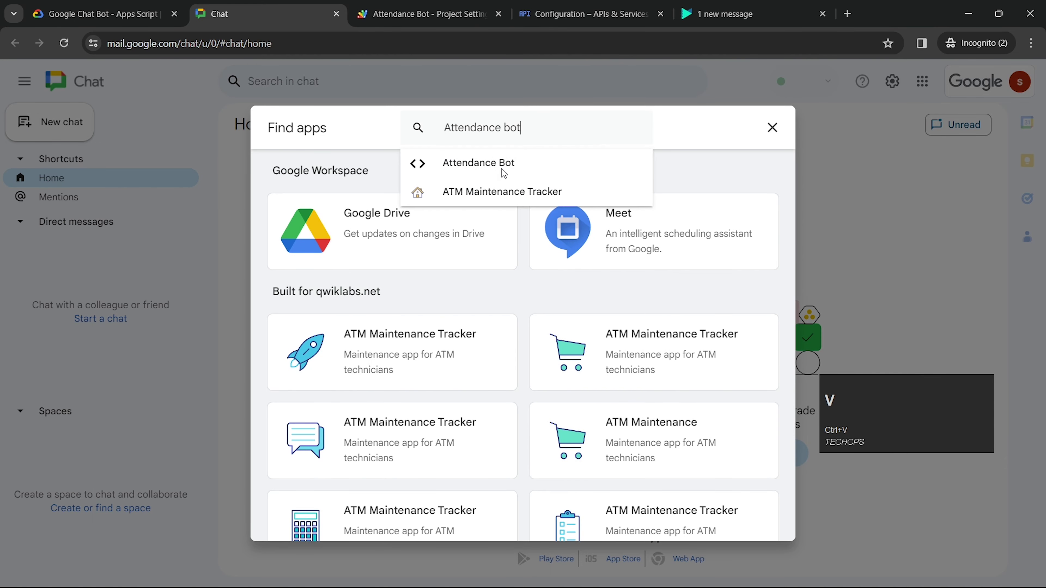
{"action": "left_click", "coordinate": [482, 162]}
{"action": "left_click", "coordinate": [721, 200]}
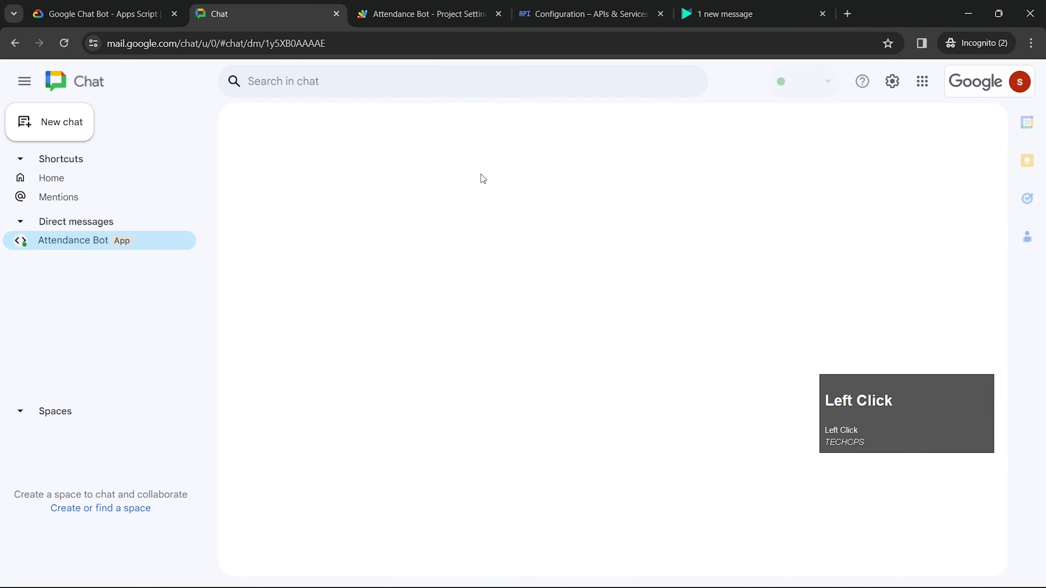
- Send the message "hello" to Attendance Bot
{"action": "left_click", "coordinate": [533, 527]}
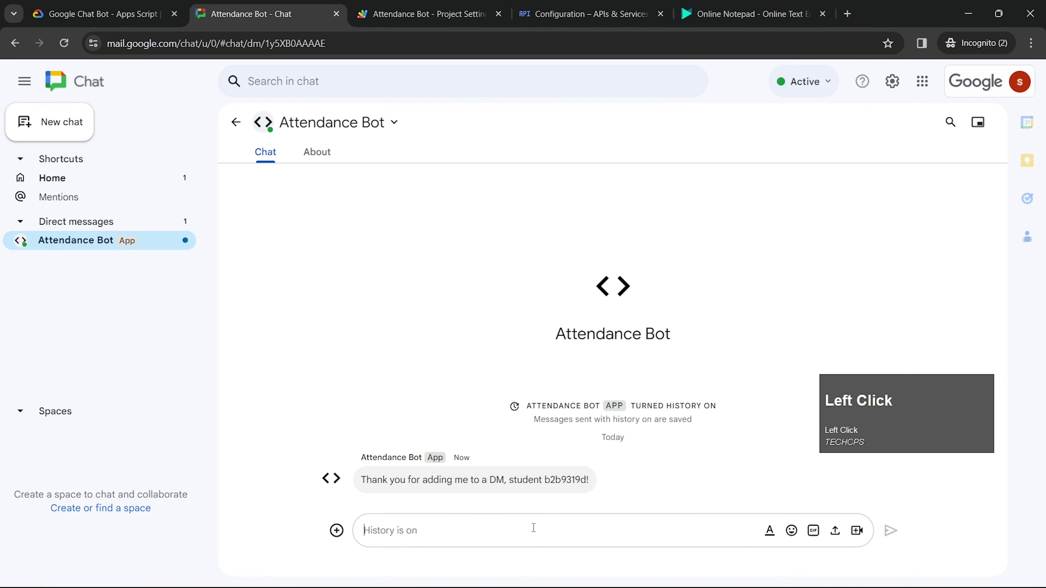
{"action": "type", "text": "hello"}
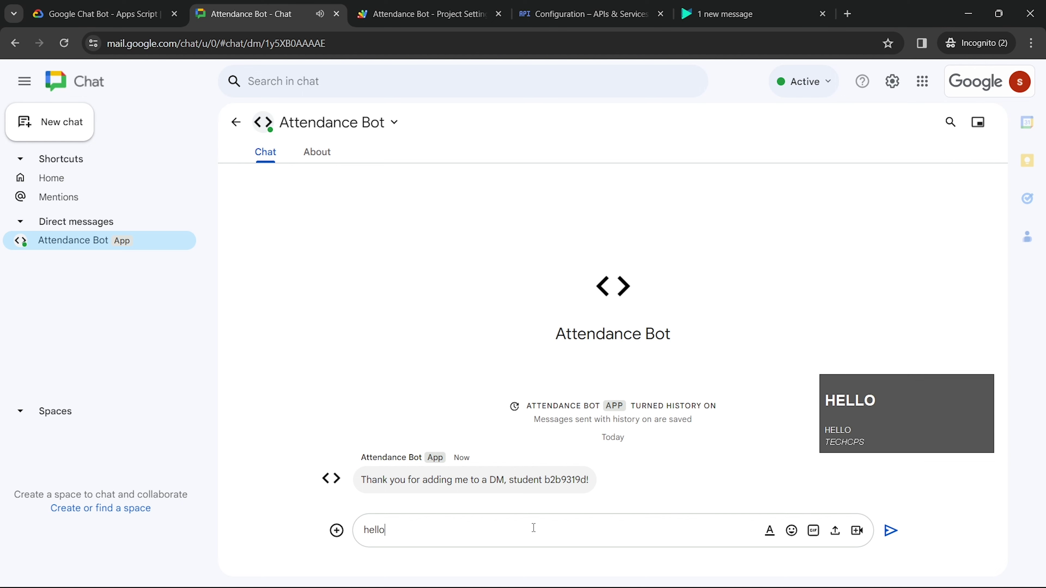
{"action": "key", "text": "Return"}
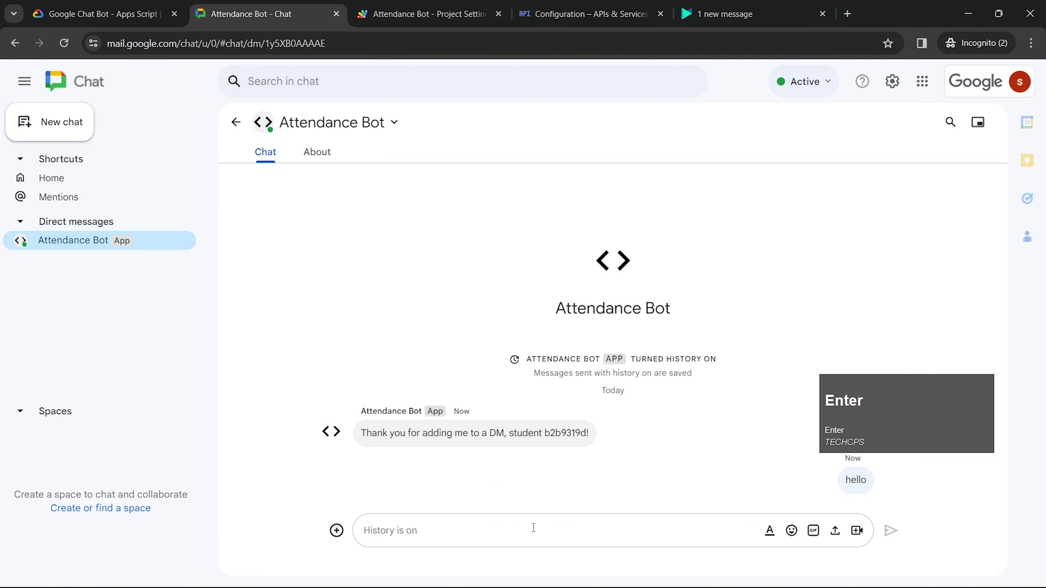
- Return to the lab instructions and check progress for the Publish and test the bot objective
{"action": "left_click", "coordinate": [89, 8]}
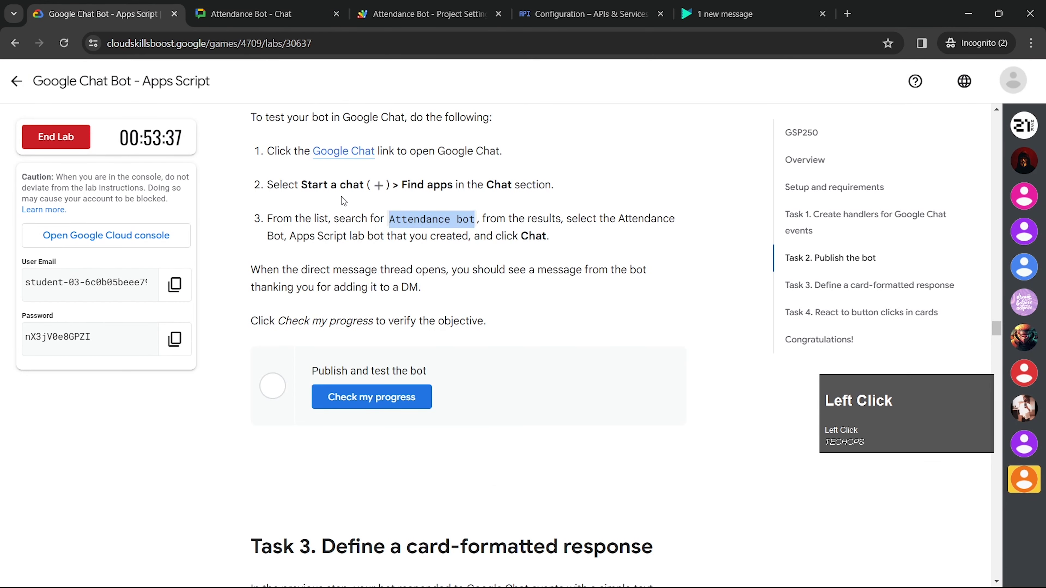
{"action": "scroll", "coordinate": [341, 196], "scroll_direction": "down", "scroll_amount": 4}
{"action": "left_click", "coordinate": [391, 300]}
{"action": "scroll", "coordinate": [391, 298], "scroll_direction": "down", "scroll_amount": 5}
{"action": "triple_click", "coordinate": [398, 254]}
{"action": "scroll", "coordinate": [397, 254], "scroll_direction": "up", "scroll_amount": 4}
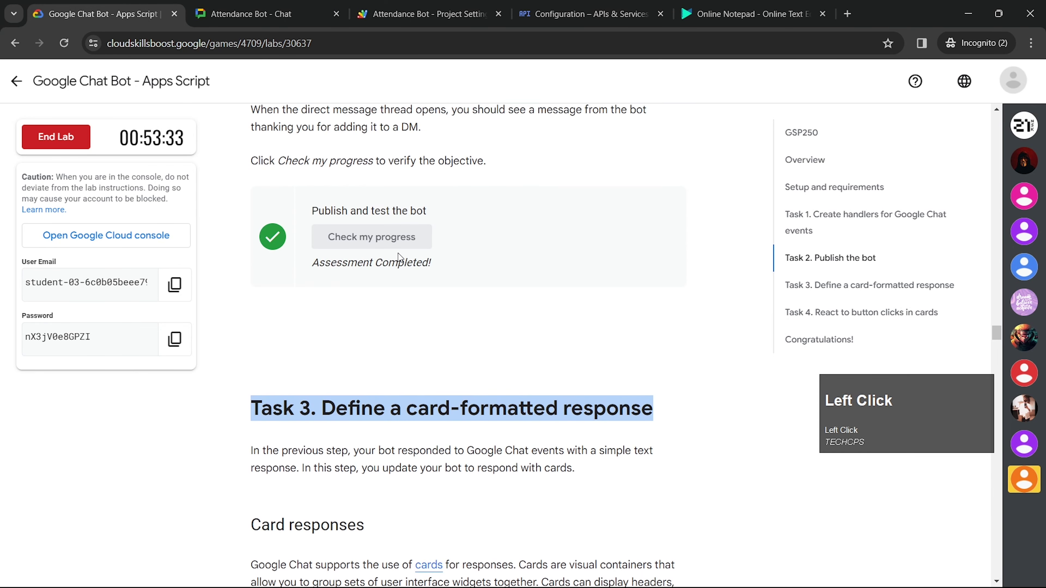
- Copy the card-response Code.gs code from Task 3 of the lab and switch to the Attendance Bot project in Apps Script
{"action": "scroll", "coordinate": [398, 253], "scroll_direction": "down", "scroll_amount": 15}
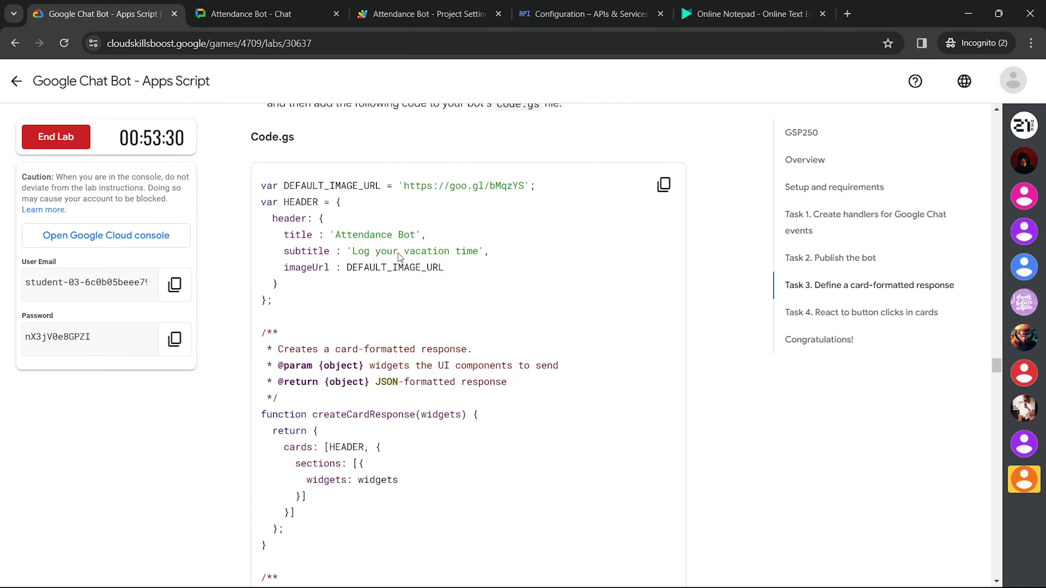
{"action": "scroll", "coordinate": [619, 169], "scroll_direction": "up", "scroll_amount": 2}
{"action": "left_click", "coordinate": [663, 215]}
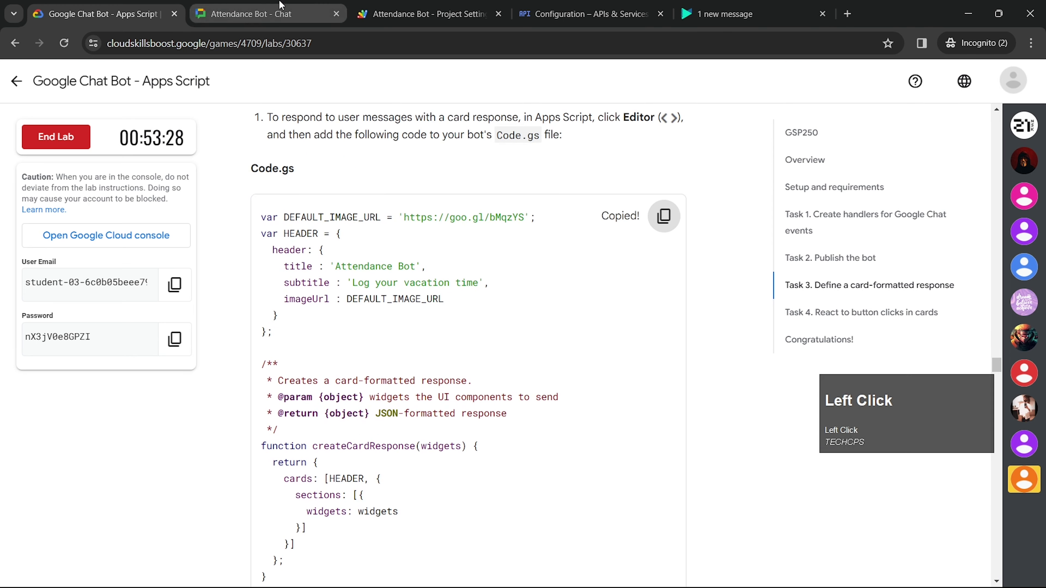
{"action": "left_click", "coordinate": [280, 6]}
{"action": "left_click", "coordinate": [426, 14]}
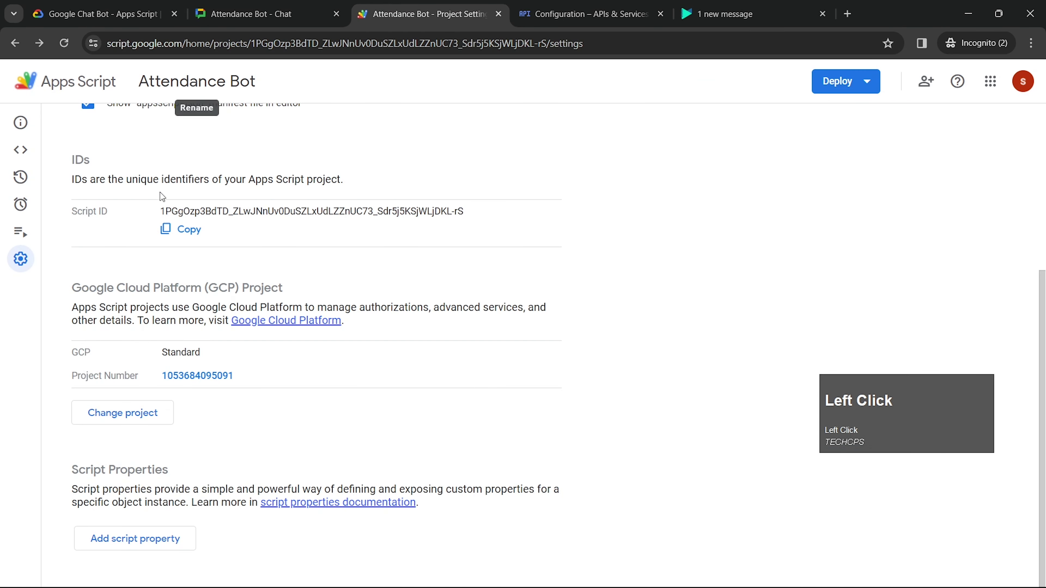
- Open Code.gs in the script editor and paste the copied card-response code at the end, after onRemoveFromSpace()
{"action": "left_click", "coordinate": [76, 153]}
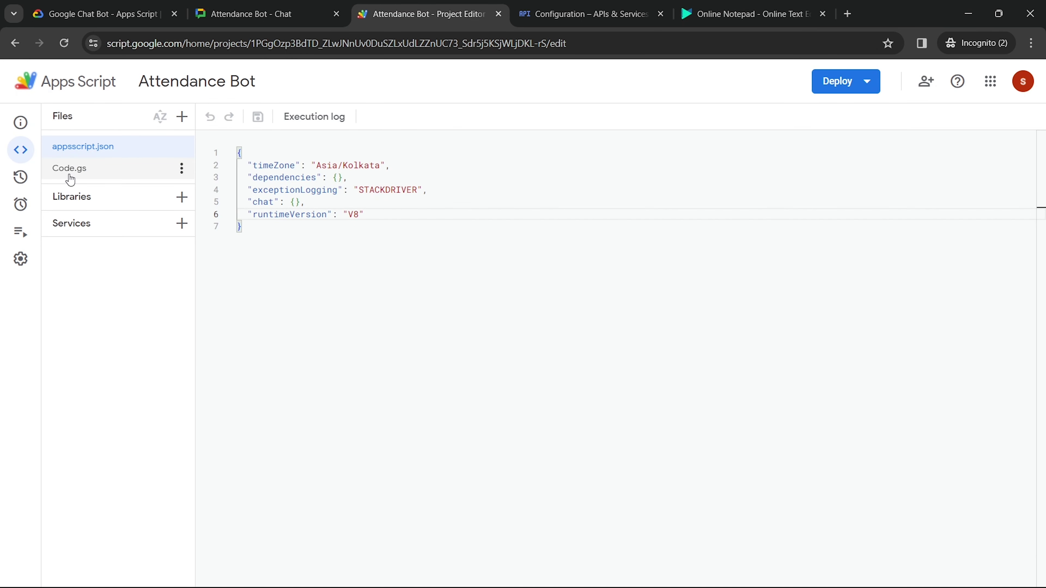
{"action": "left_click", "coordinate": [70, 173]}
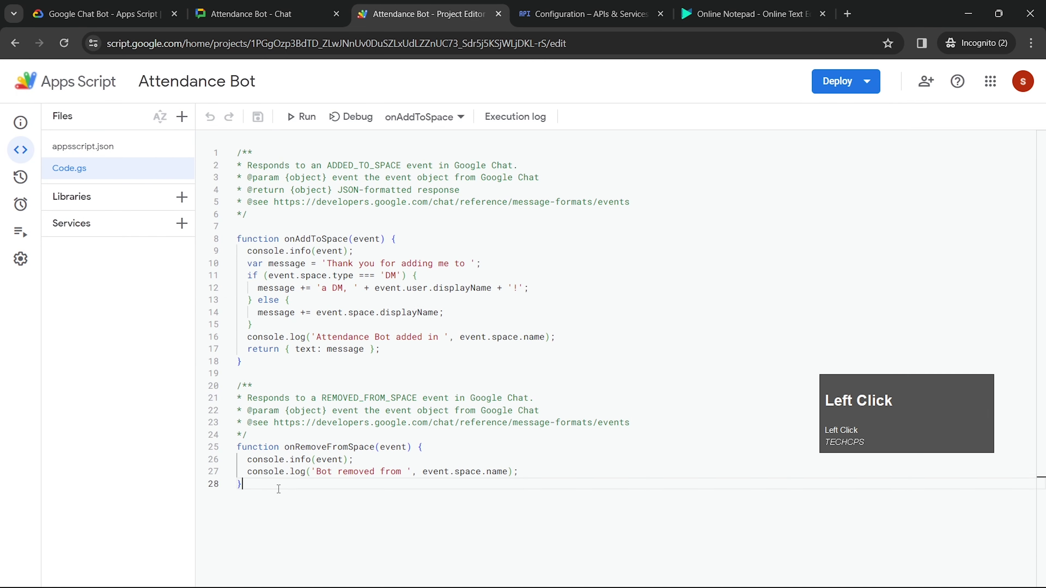
{"action": "left_click", "coordinate": [279, 489]}
{"action": "key", "text": "Return"}
{"action": "key", "text": "Return"}
{"action": "key", "text": "ctrl+v"}
{"action": "key", "text": "Return"}
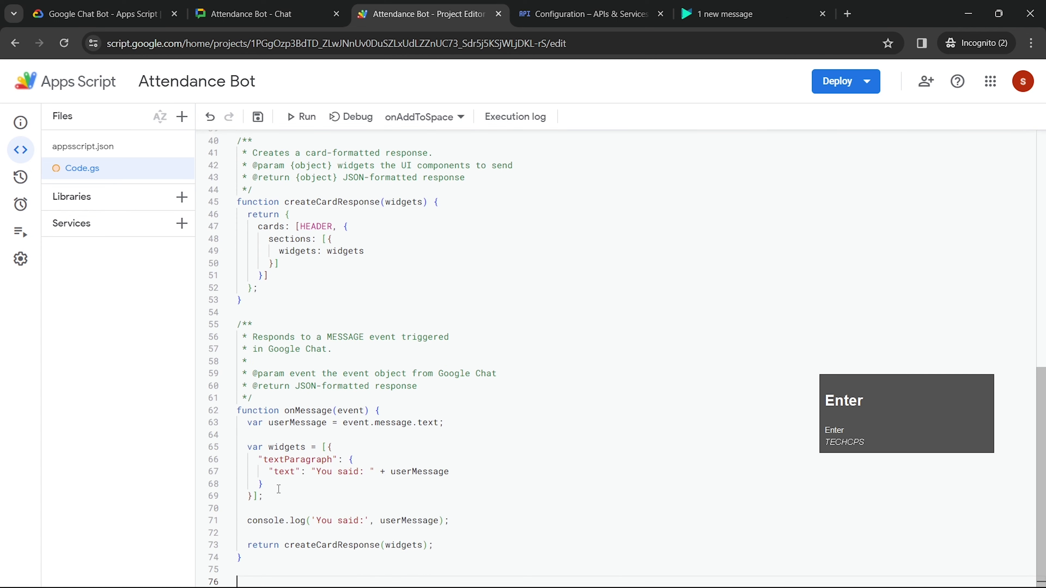
- Review the Task 3 save and deployment instructions in the lab, then save the Attendance Bot project
{"action": "left_click", "coordinate": [114, 5]}
{"action": "scroll", "coordinate": [407, 271], "scroll_direction": "down", "scroll_amount": 15}
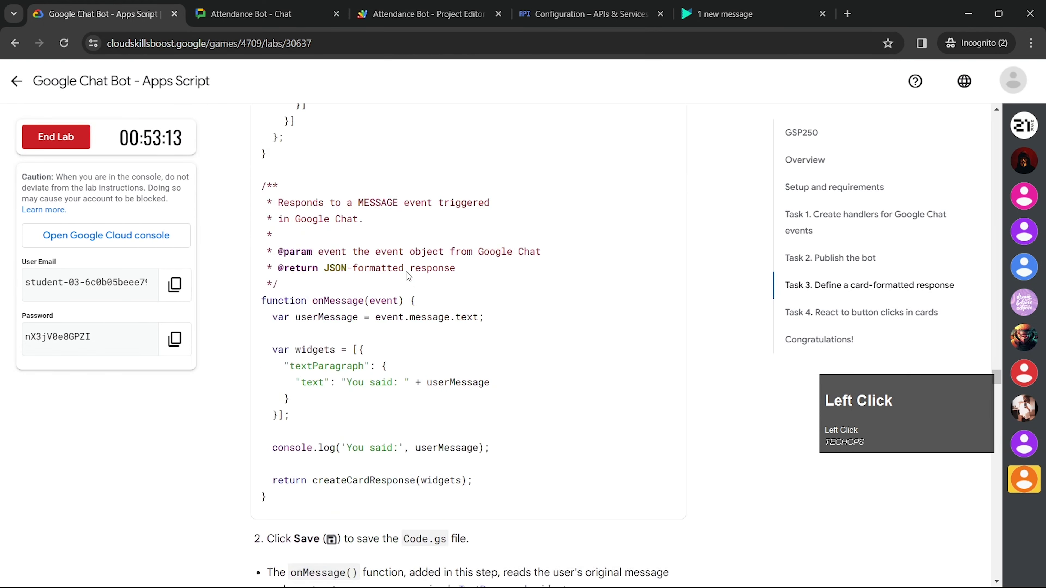
{"action": "scroll", "coordinate": [407, 272], "scroll_direction": "down", "scroll_amount": 2}
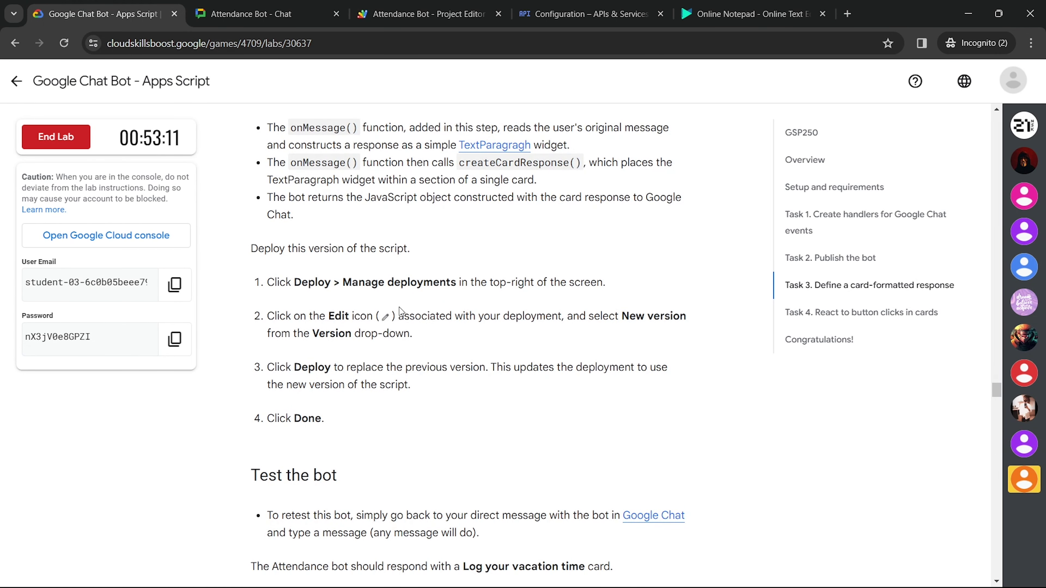
{"action": "left_click", "coordinate": [361, 6]}
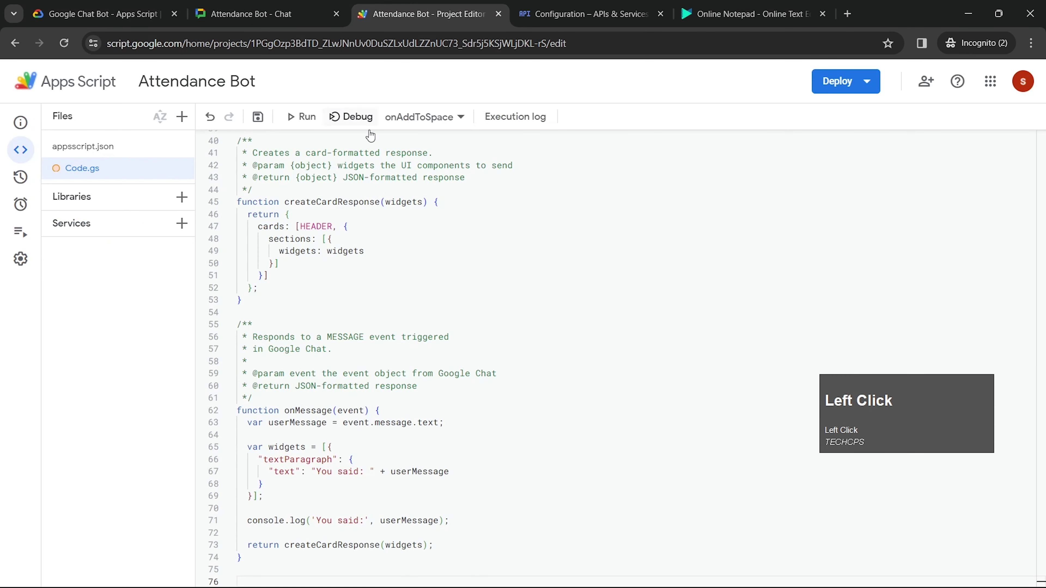
{"action": "left_click", "coordinate": [258, 118]}
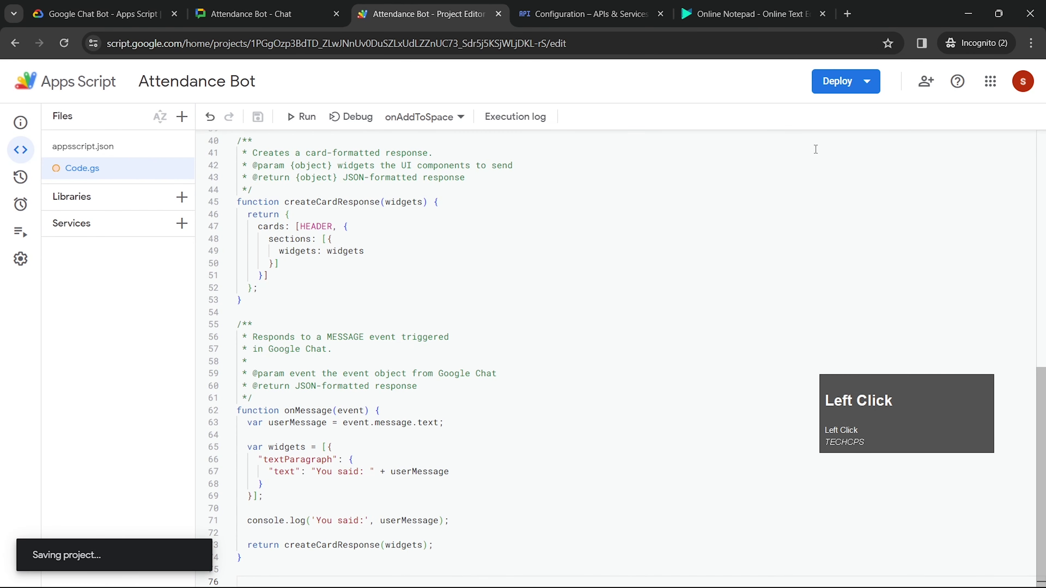
- Update the App Script lab bot deployment to New version and close the deployment manager
{"action": "left_click", "coordinate": [866, 81]}
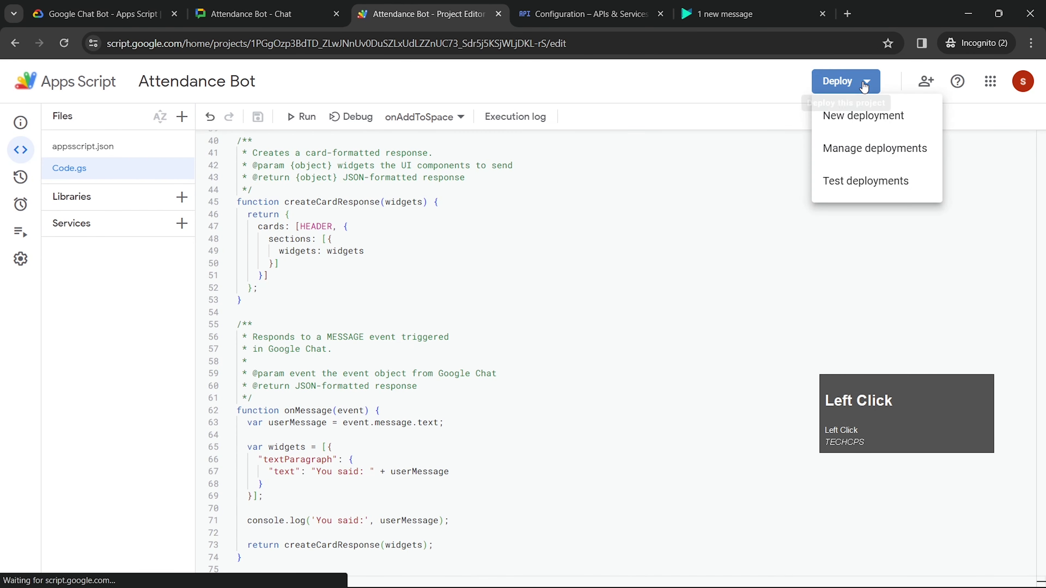
{"action": "left_click", "coordinate": [851, 146]}
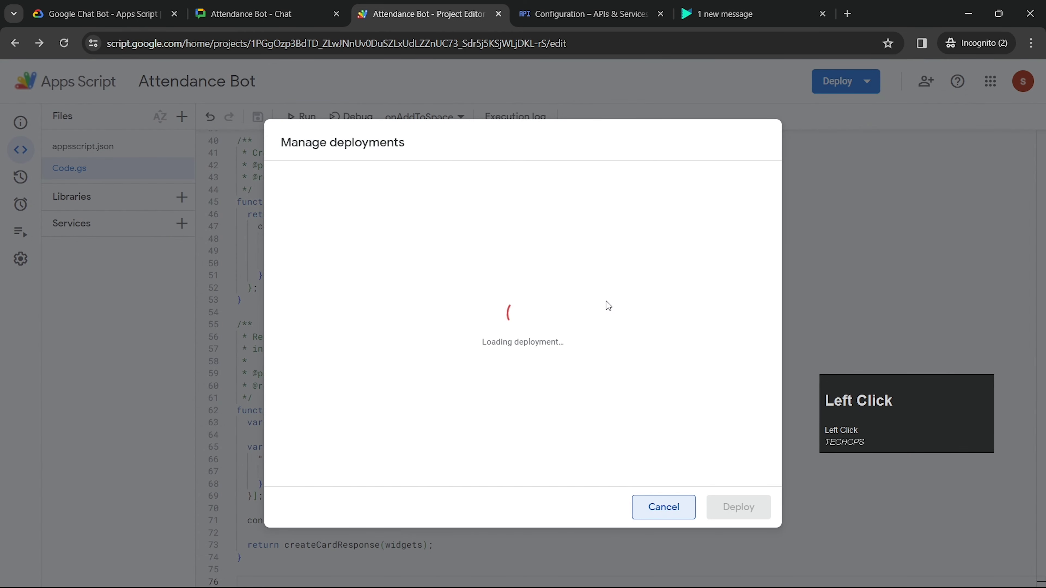
{"action": "scroll", "coordinate": [566, 353], "scroll_direction": "down", "scroll_amount": 1}
{"action": "scroll", "coordinate": [567, 355], "scroll_direction": "up", "scroll_amount": 1}
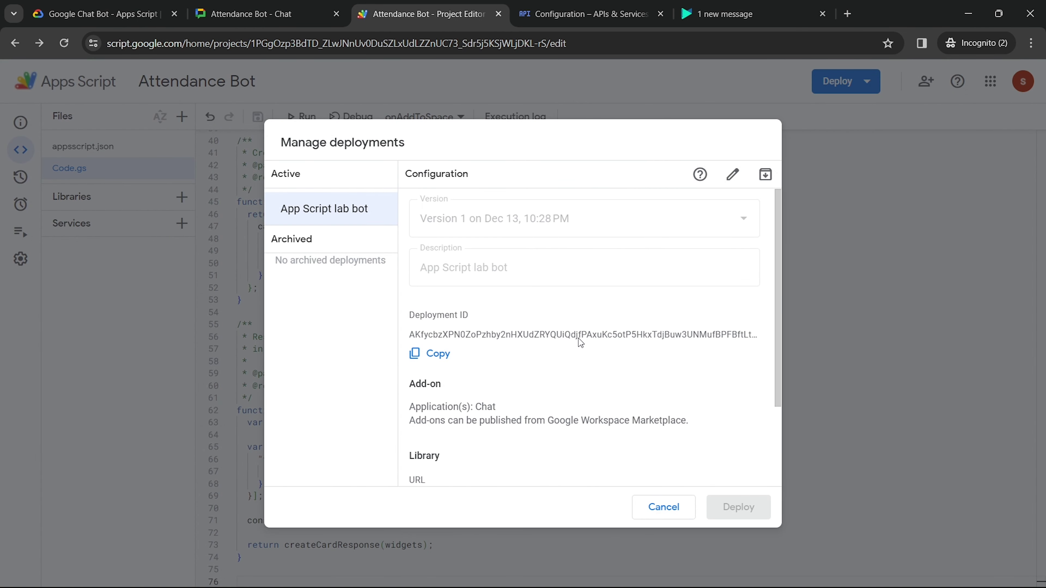
{"action": "left_click", "coordinate": [731, 177]}
{"action": "left_click", "coordinate": [631, 226]}
{"action": "left_click", "coordinate": [553, 267]}
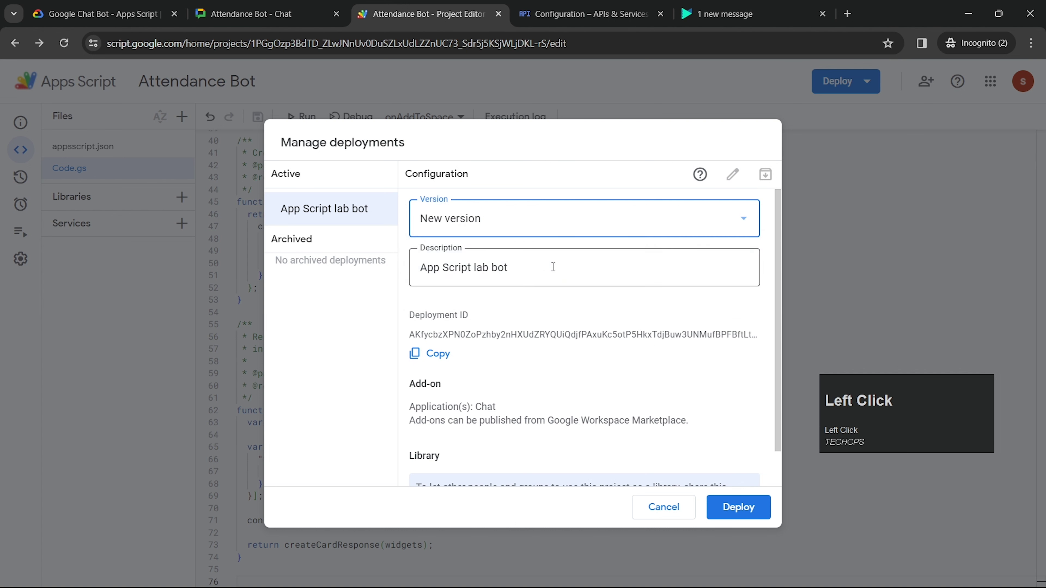
{"action": "left_click", "coordinate": [729, 508]}
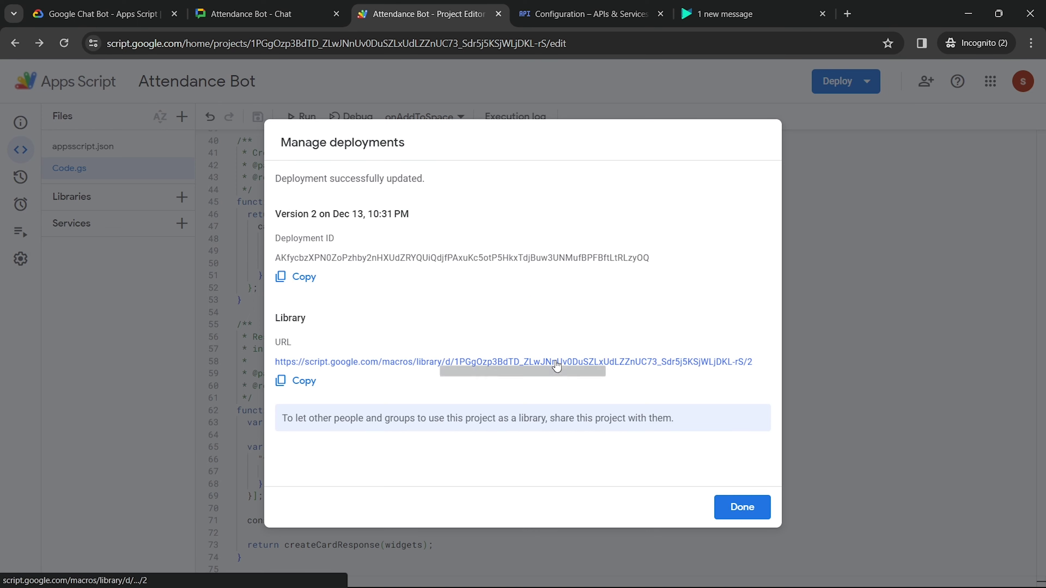
{"action": "left_click", "coordinate": [737, 508]}
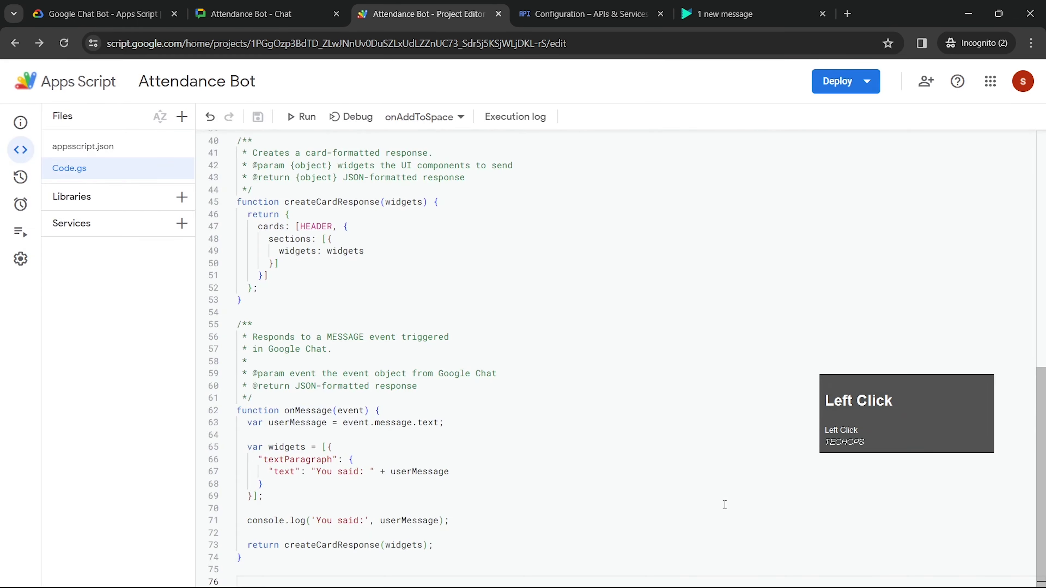
- Return to the lab instructions and try checking progress for the Test the bot in card-formatted response objective
{"action": "left_click", "coordinate": [92, 6]}
{"action": "scroll", "coordinate": [422, 312], "scroll_direction": "down", "scroll_amount": 10}
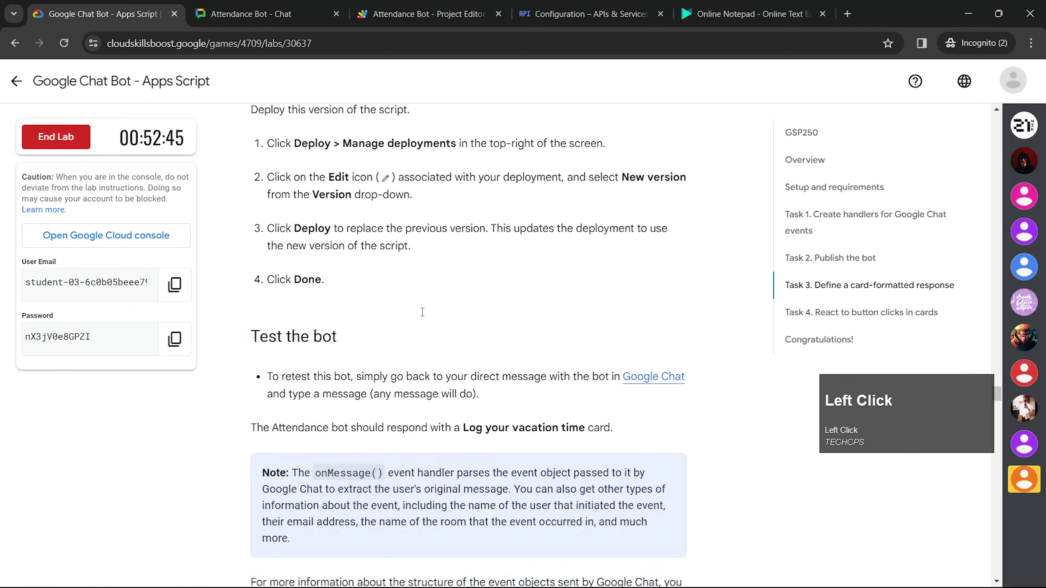
{"action": "scroll", "coordinate": [422, 312], "scroll_direction": "up", "scroll_amount": 2}
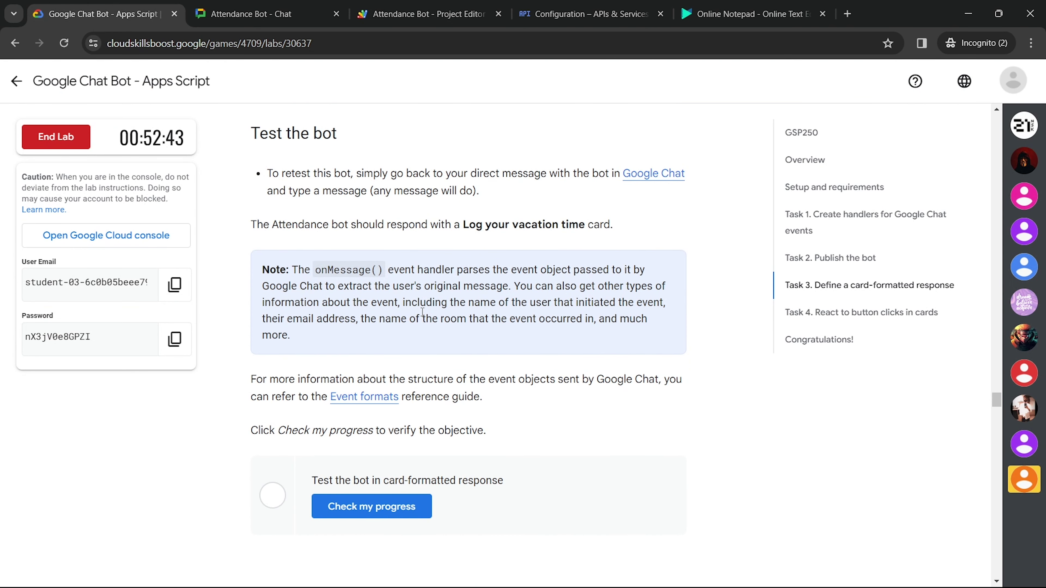
{"action": "scroll", "coordinate": [451, 269], "scroll_direction": "down", "scroll_amount": 3}
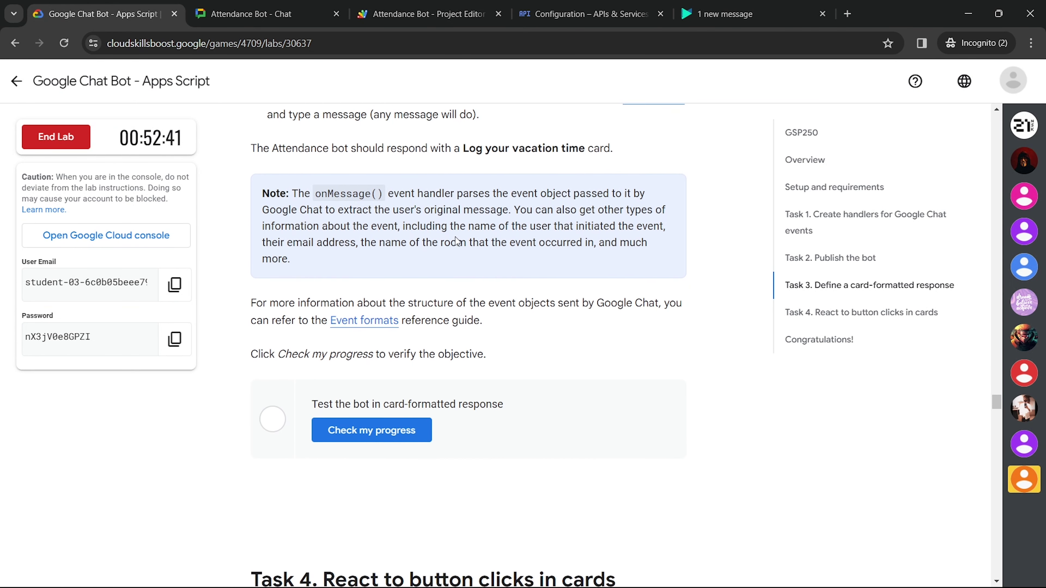
{"action": "left_click", "coordinate": [384, 377]}
{"action": "scroll", "coordinate": [384, 376], "scroll_direction": "down", "scroll_amount": 4}
{"action": "left_click_drag", "start_coordinate": [409, 366], "coordinate": [403, 364]}
{"action": "scroll", "coordinate": [402, 367], "scroll_direction": "up", "scroll_amount": 6}
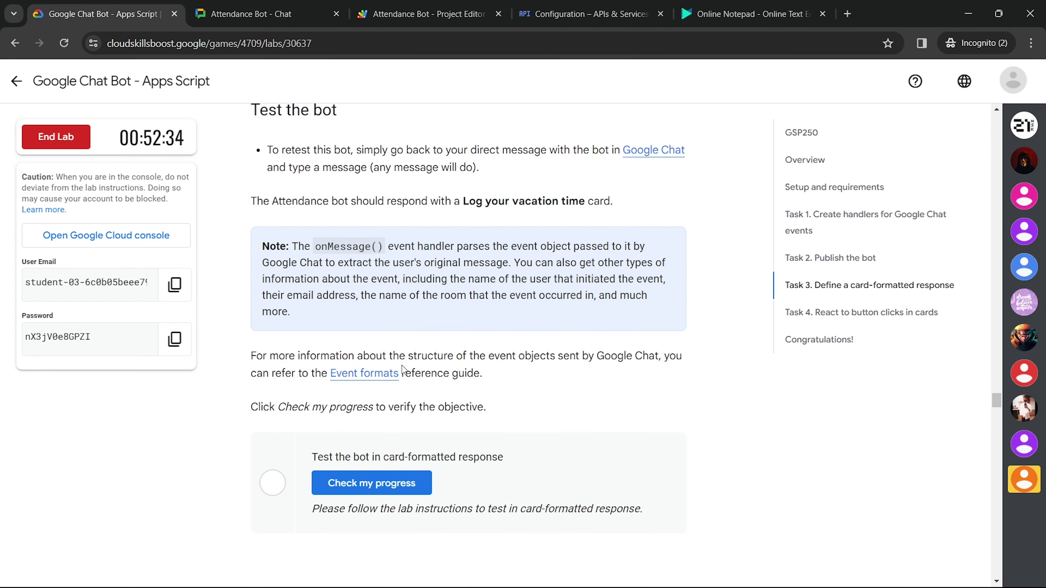
- Copy the word "retest" from the lab instructions and send it as a message to Attendance Bot in Google Chat
{"action": "double_click", "coordinate": [301, 152]}
{"action": "key", "text": "ctrl+c"}
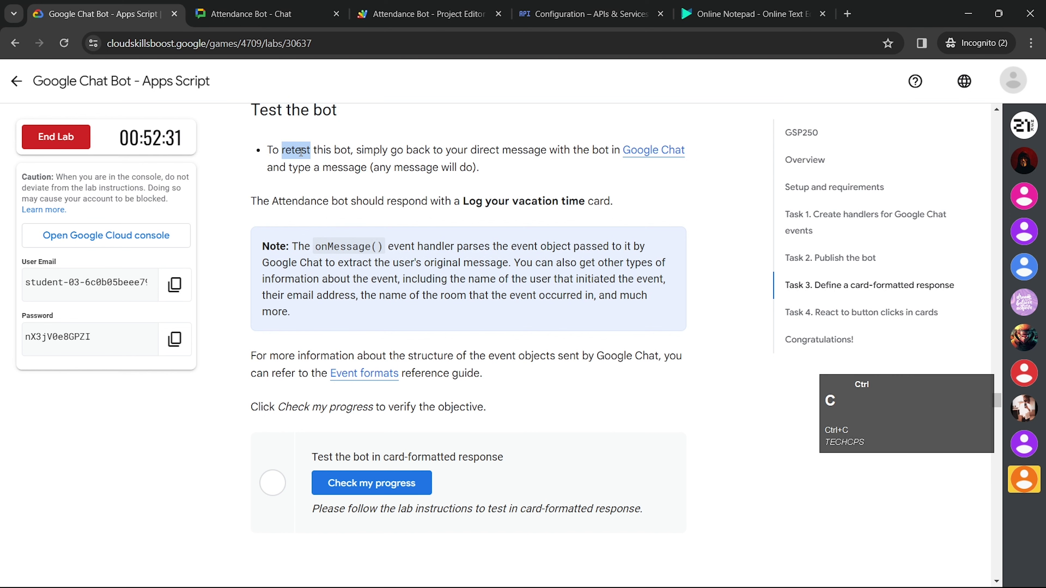
{"action": "left_click", "coordinate": [420, 14]}
{"action": "left_click", "coordinate": [585, 14]}
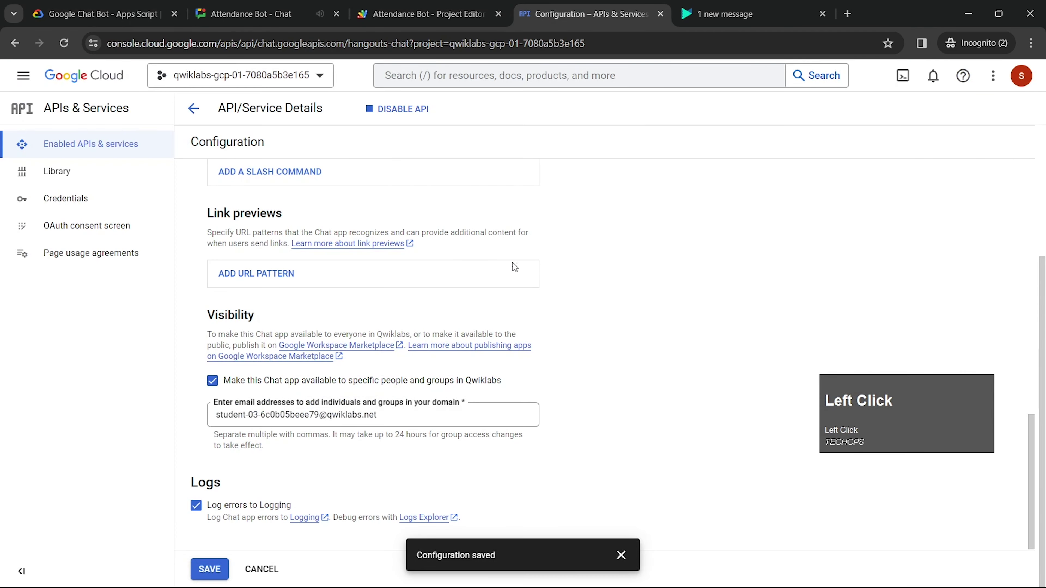
{"action": "left_click", "coordinate": [318, 3]}
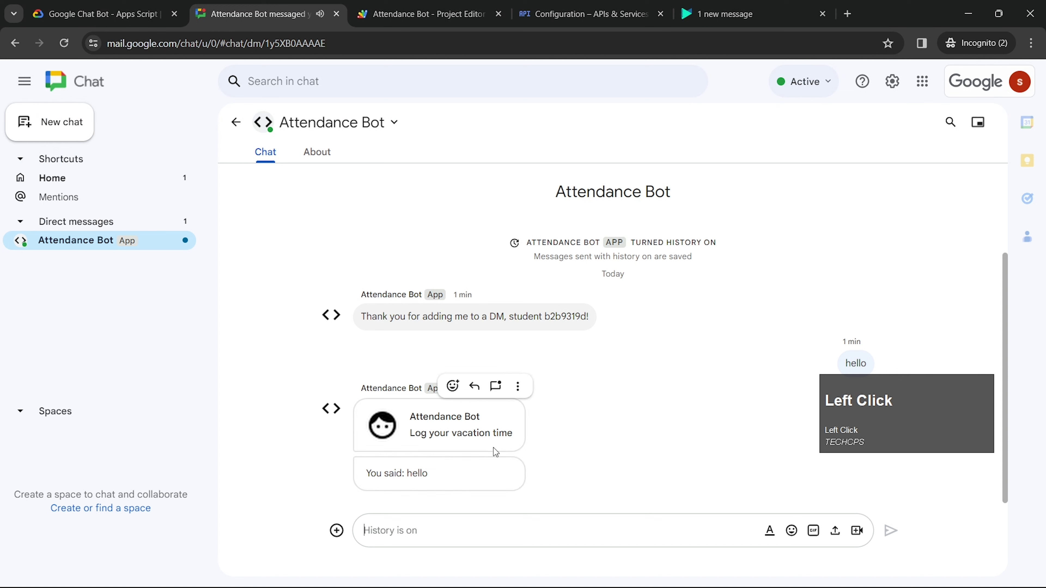
{"action": "key", "text": "ctrl+v"}
{"action": "key", "text": "ctrl+Return"}
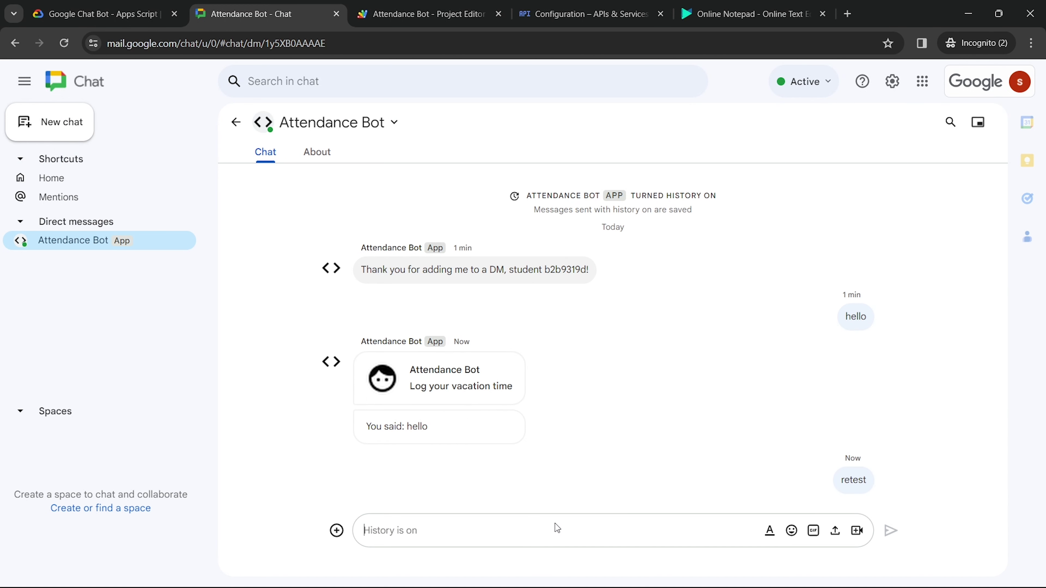
- Check progress again in the lab for the Test the bot in card-formatted response objective
{"action": "left_click", "coordinate": [123, 13]}
{"action": "scroll", "coordinate": [414, 335], "scroll_direction": "down", "scroll_amount": 2}
{"action": "left_click", "coordinate": [414, 334]}
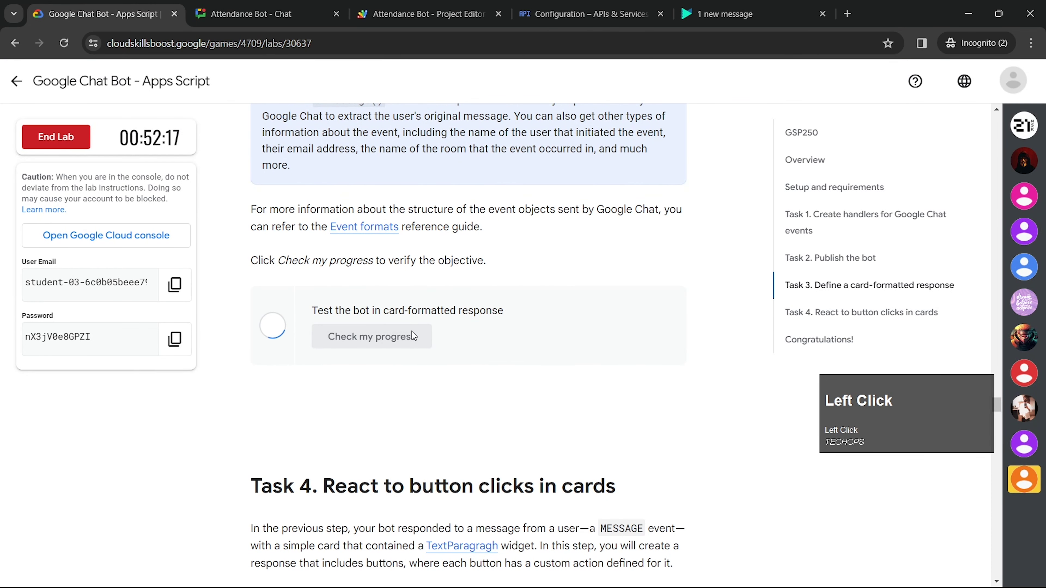
- Copy the Task 4 onMessage() code with the two card buttons and paste it at the end of Code.gs
{"action": "scroll", "coordinate": [411, 331], "scroll_direction": "down", "scroll_amount": 5}
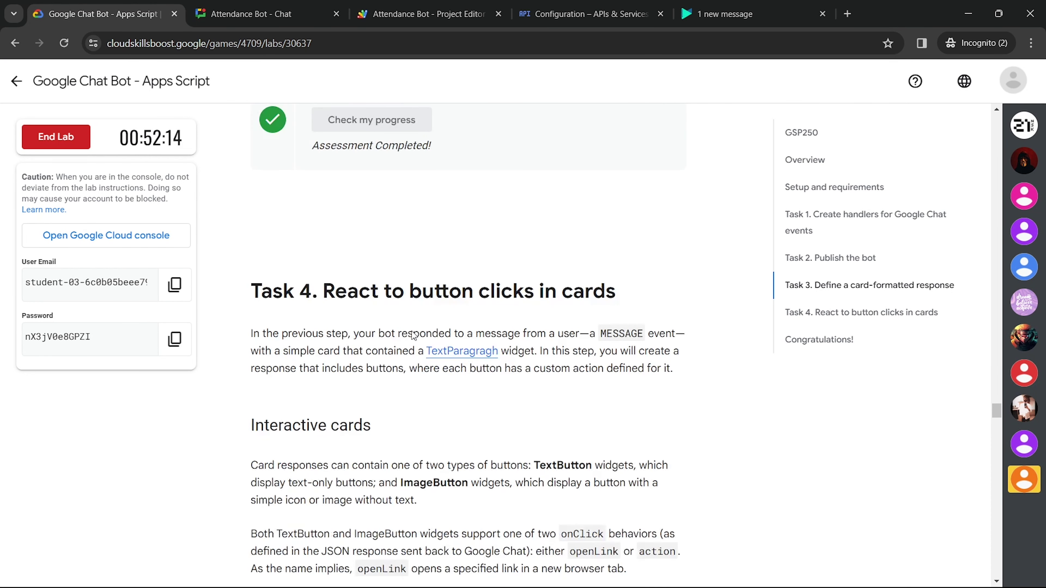
{"action": "triple_click", "coordinate": [412, 281]}
{"action": "scroll", "coordinate": [412, 281], "scroll_direction": "down", "scroll_amount": 15}
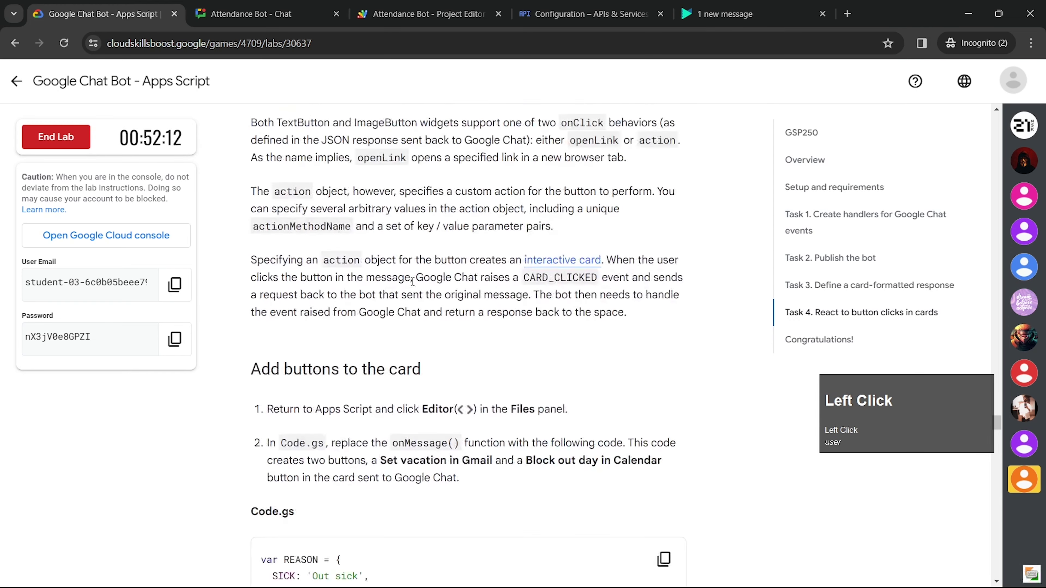
{"action": "left_click", "coordinate": [663, 296]}
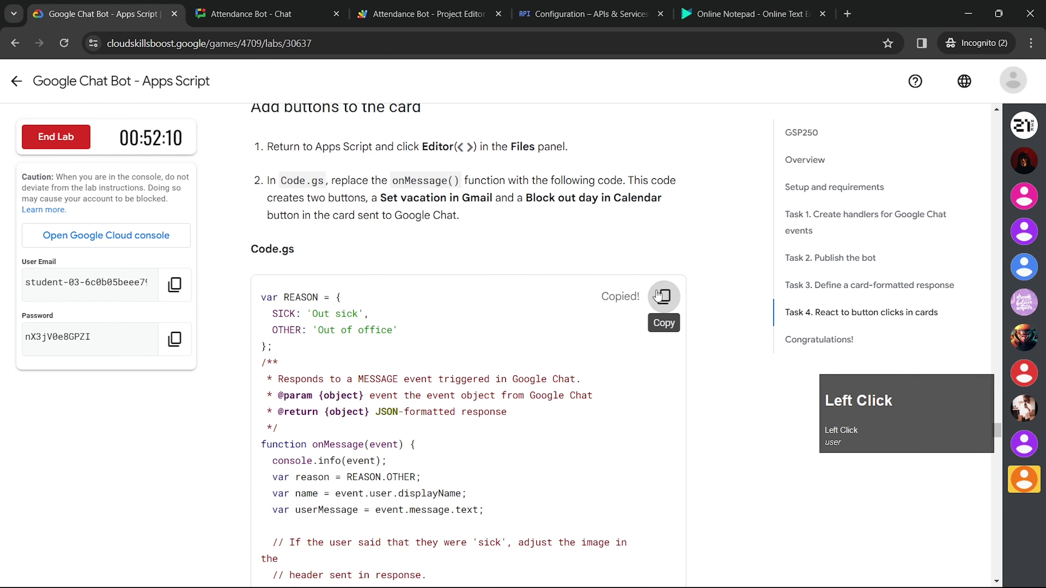
{"action": "left_click", "coordinate": [408, 5]}
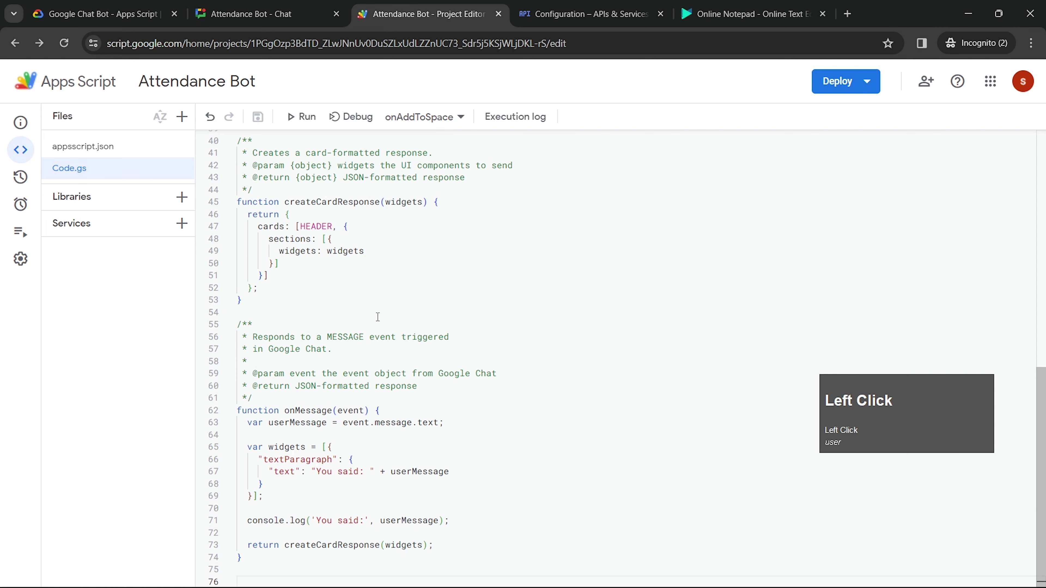
{"action": "left_click", "coordinate": [296, 568]}
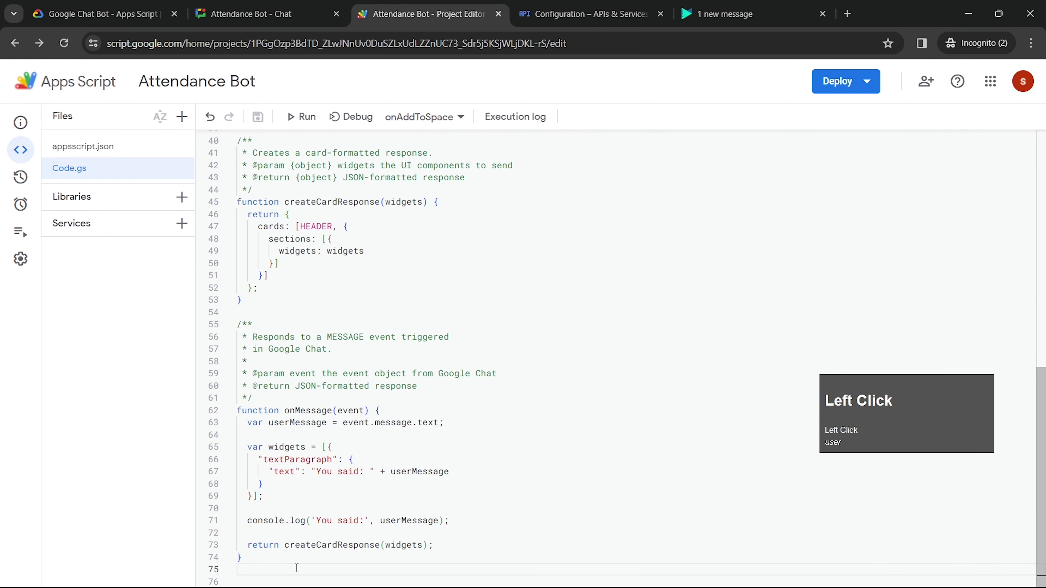
{"action": "key", "text": "ctrl+v"}
{"action": "key", "text": "Return"}
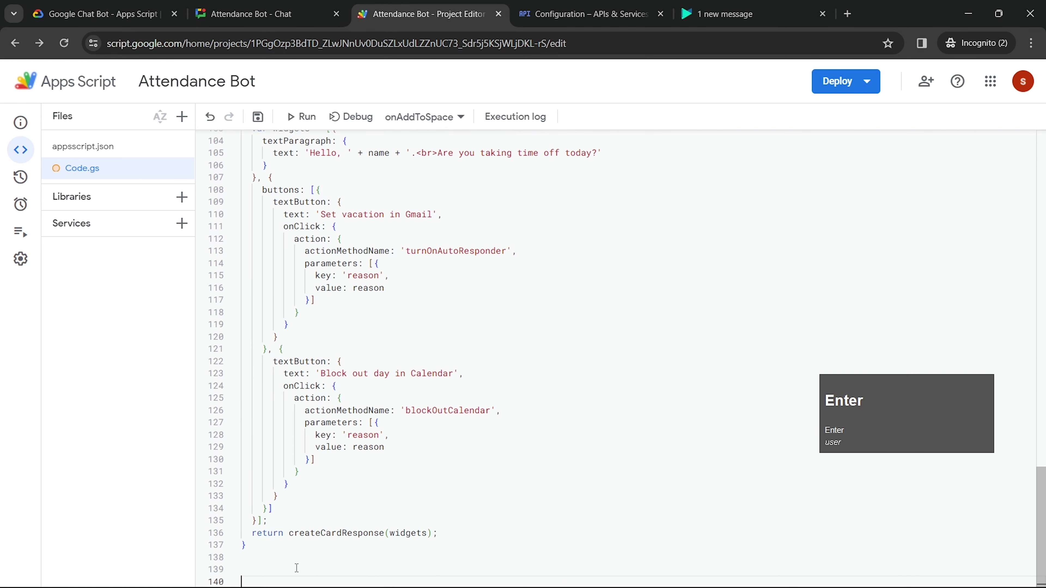
- Copy the onCardClick() function from the lab and append it to the end of Code.gs
{"action": "left_click", "coordinate": [104, 6]}
{"action": "scroll", "coordinate": [477, 323], "scroll_direction": "down", "scroll_amount": 20}
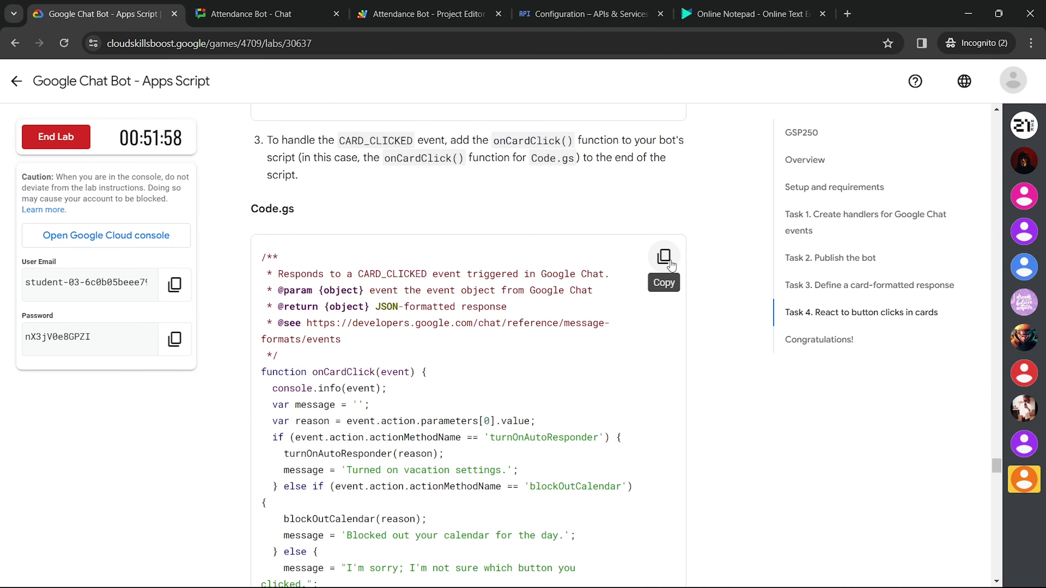
{"action": "left_click", "coordinate": [665, 257]}
{"action": "left_click", "coordinate": [424, 14]}
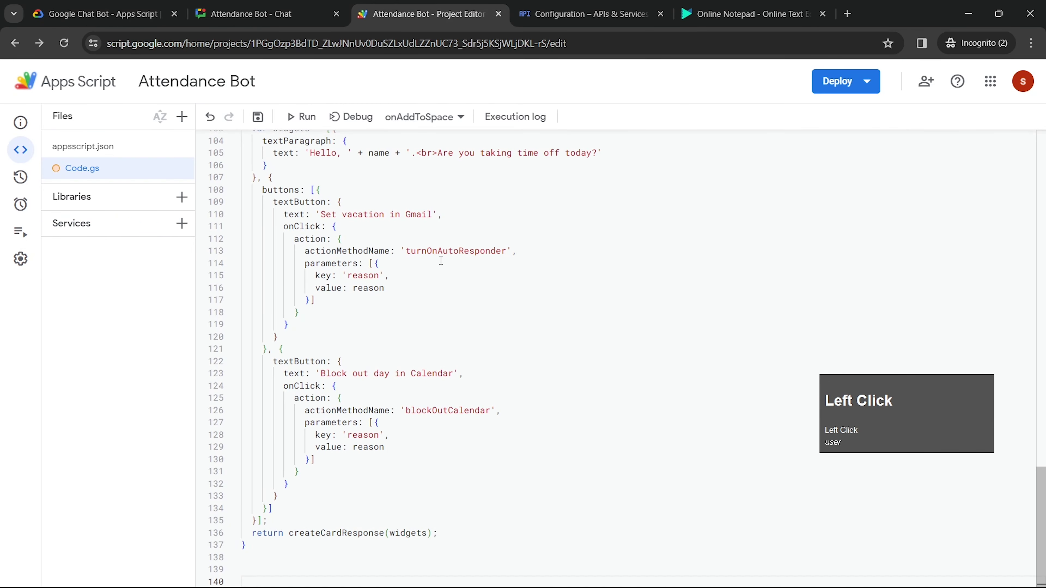
{"action": "key", "text": "ctrl+v"}
{"action": "key", "text": "Return"}
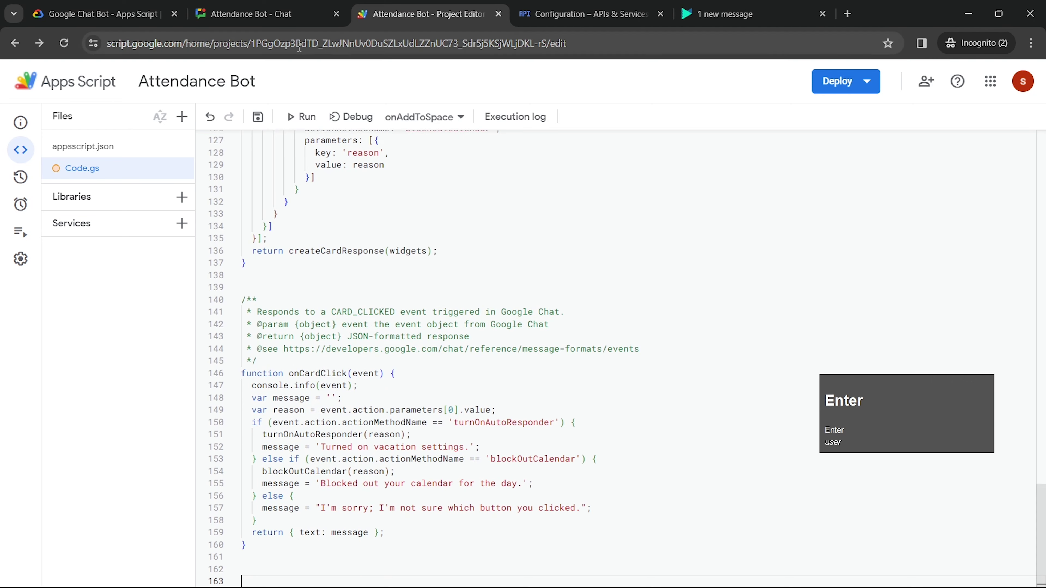
- Copy the Gmail and Calendar integration code from the lab and append it to the end of Code.gs
{"action": "left_click", "coordinate": [103, 14]}
{"action": "scroll", "coordinate": [635, 230], "scroll_direction": "down", "scroll_amount": 10}
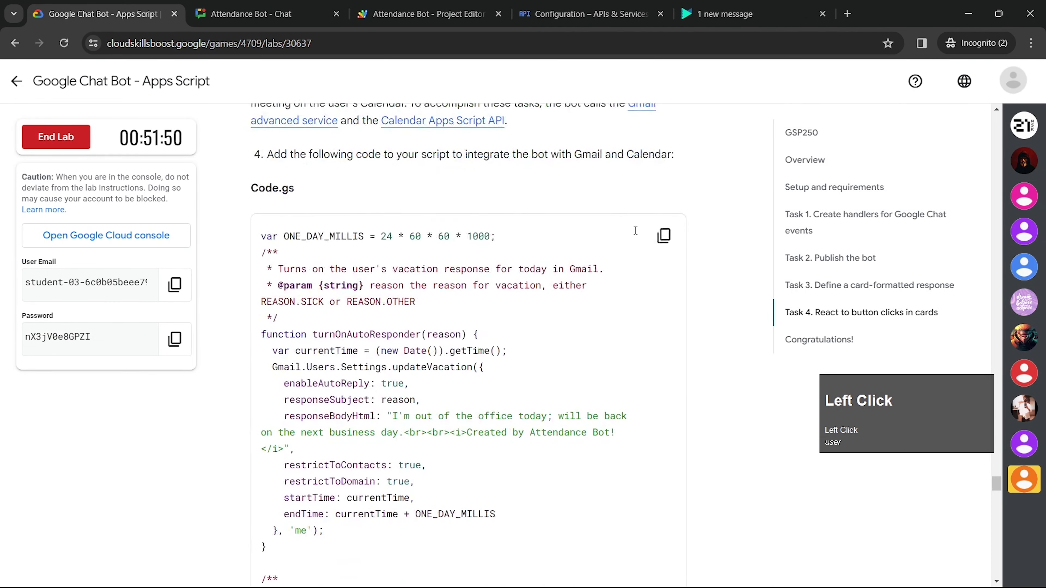
{"action": "left_click", "coordinate": [664, 235]}
{"action": "left_click", "coordinate": [424, 13]}
{"action": "key", "text": "ctrl+v"}
{"action": "key", "text": "Return"}
{"action": "key", "text": "Return"}
{"action": "key", "text": "Return"}
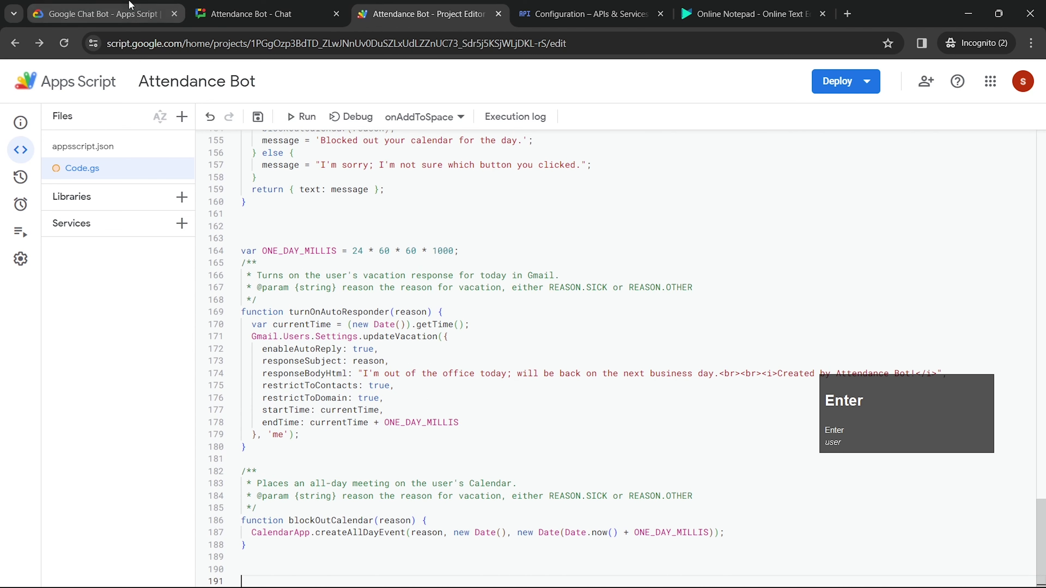
- Save the Code.gs file and add the Gmail API service to the Attendance Bot project, as the lab instructs
{"action": "left_click", "coordinate": [102, 14]}
{"action": "scroll", "coordinate": [542, 422], "scroll_direction": "down", "scroll_amount": 10}
{"action": "scroll", "coordinate": [543, 422], "scroll_direction": "up", "scroll_amount": 2}
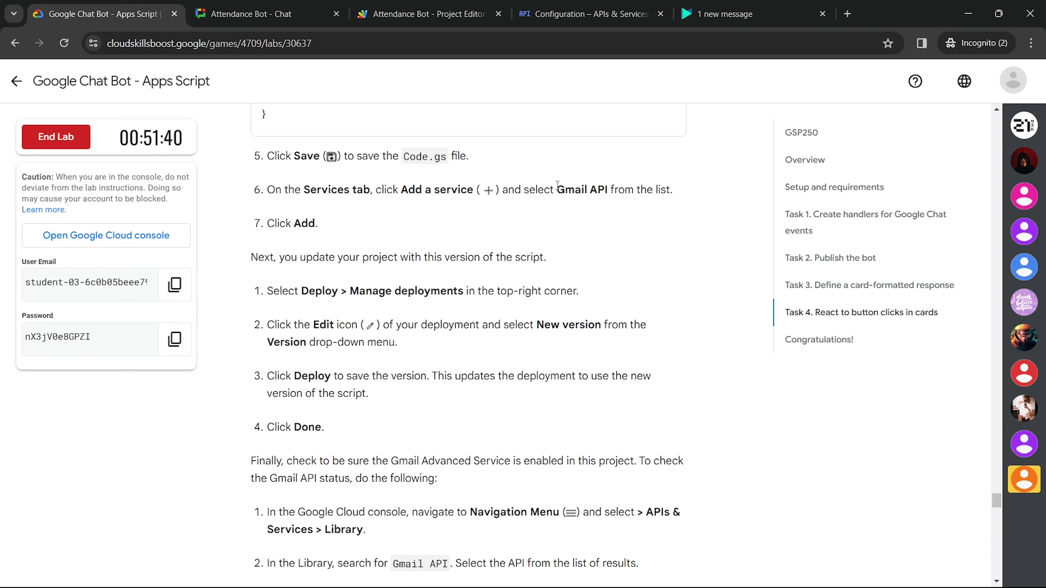
{"action": "left_click_drag", "start_coordinate": [558, 186], "coordinate": [574, 189]}
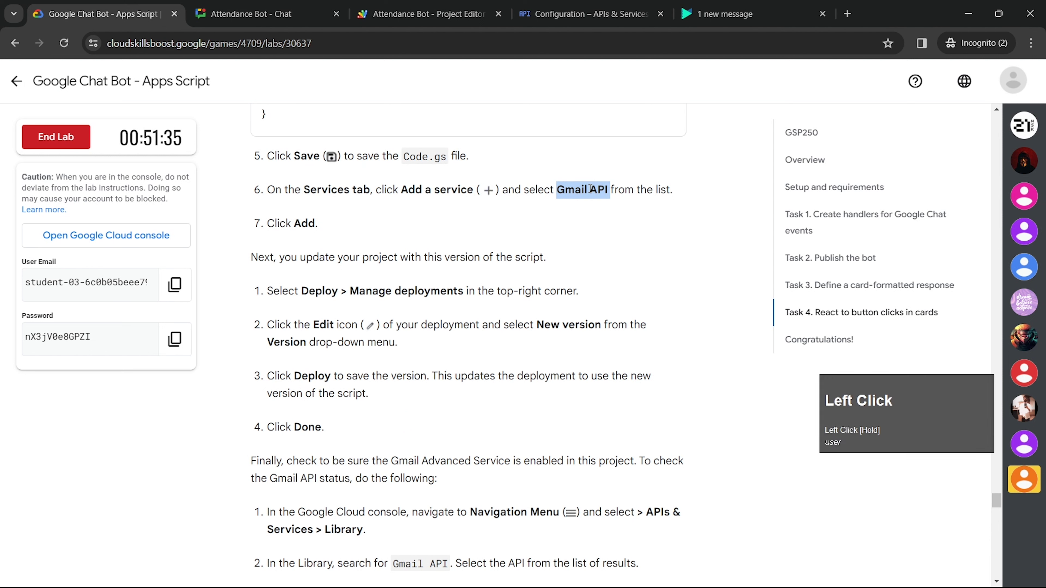
{"action": "left_click", "coordinate": [426, 5]}
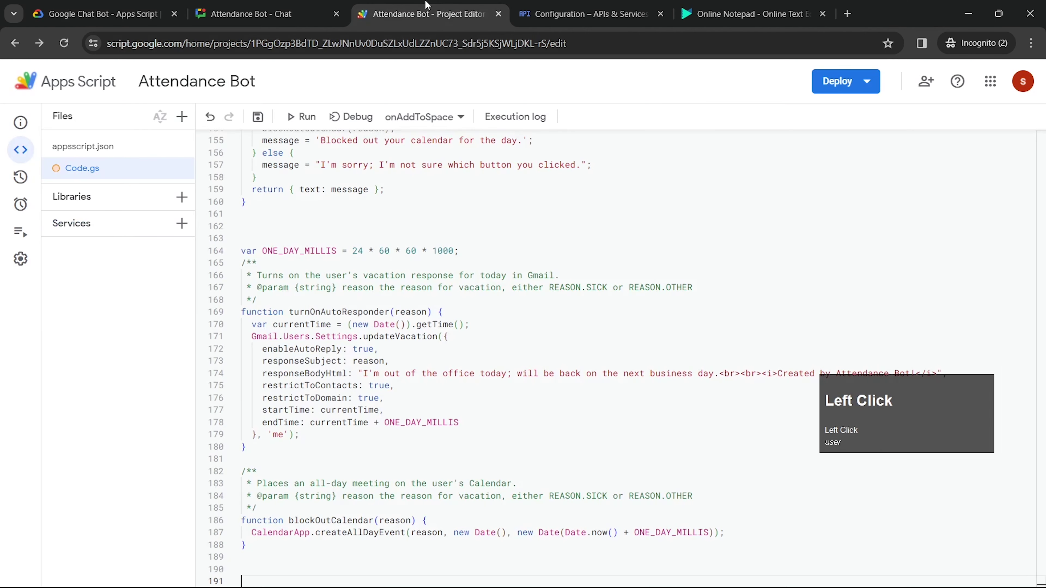
{"action": "left_click", "coordinate": [257, 116]}
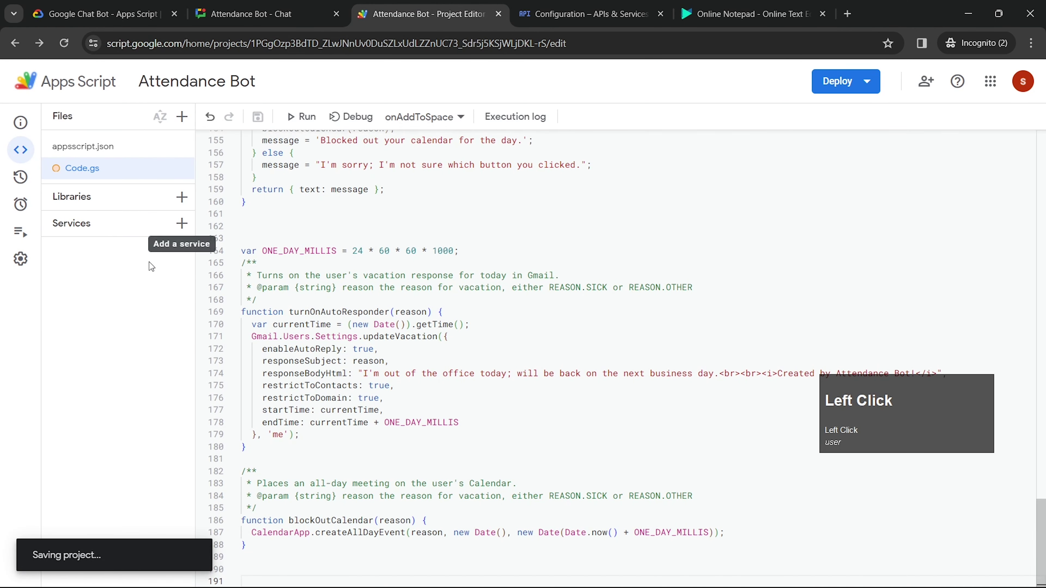
{"action": "left_click", "coordinate": [182, 223]}
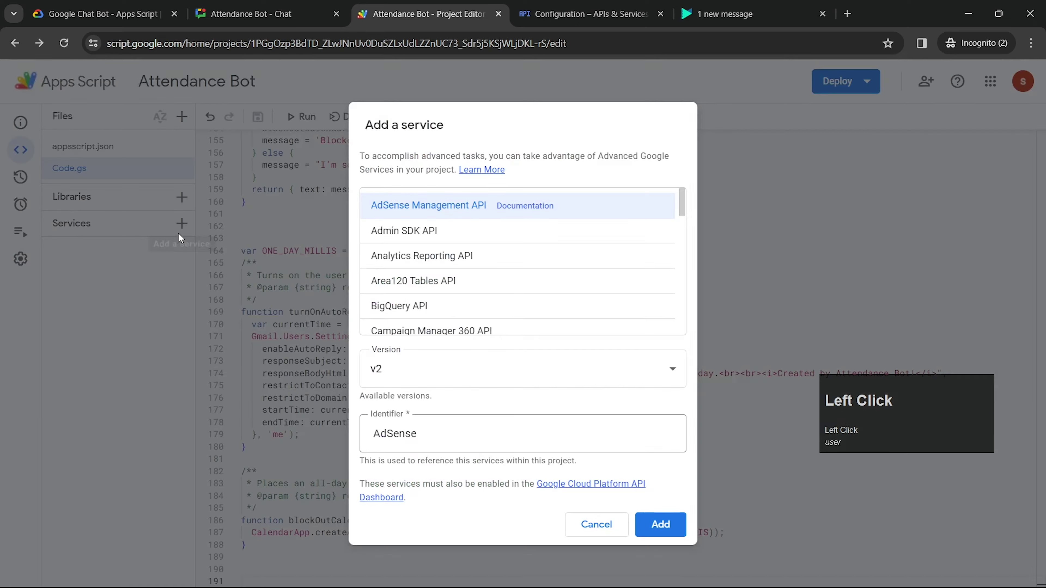
{"action": "scroll", "coordinate": [394, 271], "scroll_direction": "down", "scroll_amount": 5}
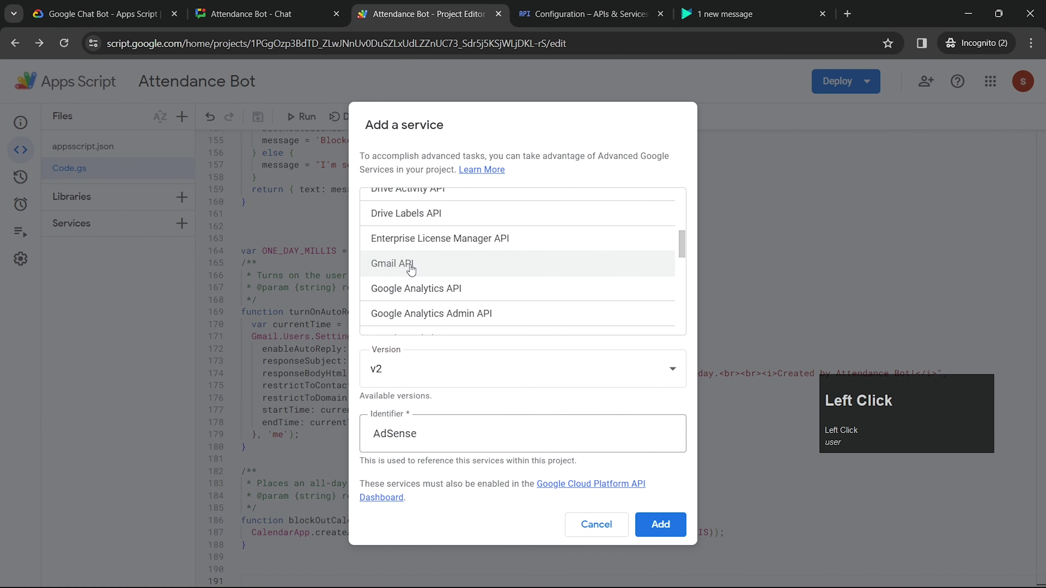
{"action": "left_click", "coordinate": [660, 525]}
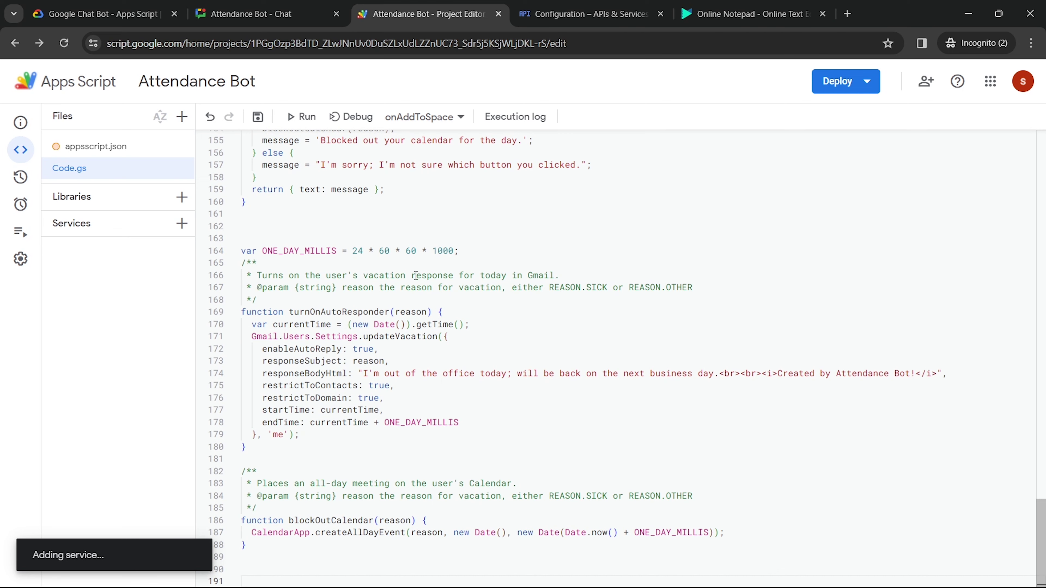
- Update the active Untitled deployment of the Attendance Bot script to a new version, following the lab's deployment instructions
{"action": "left_click", "coordinate": [103, 14]}
{"action": "scroll", "coordinate": [375, 209], "scroll_direction": "down", "scroll_amount": 3}
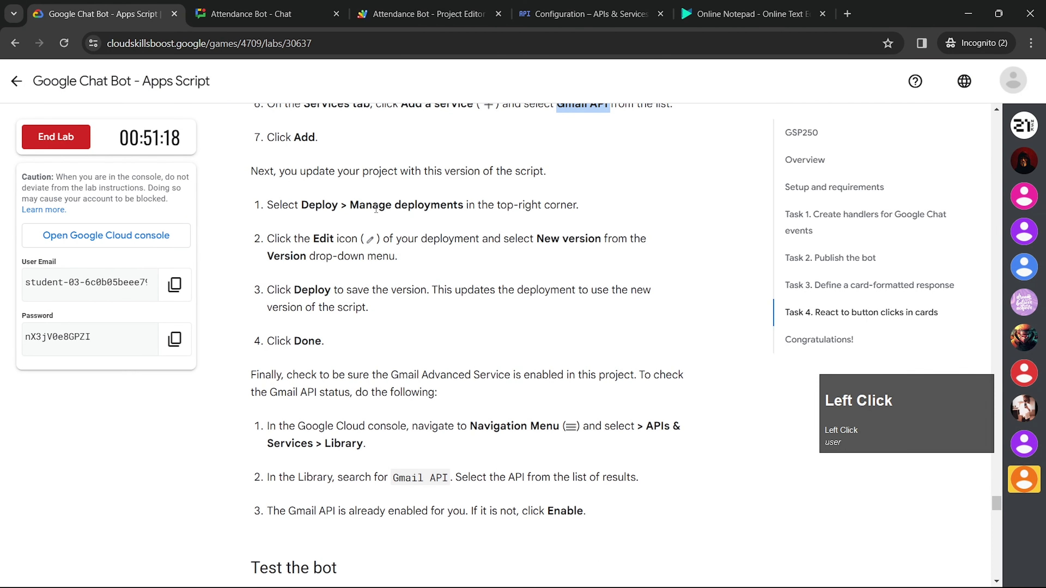
{"action": "left_click", "coordinate": [409, 13]}
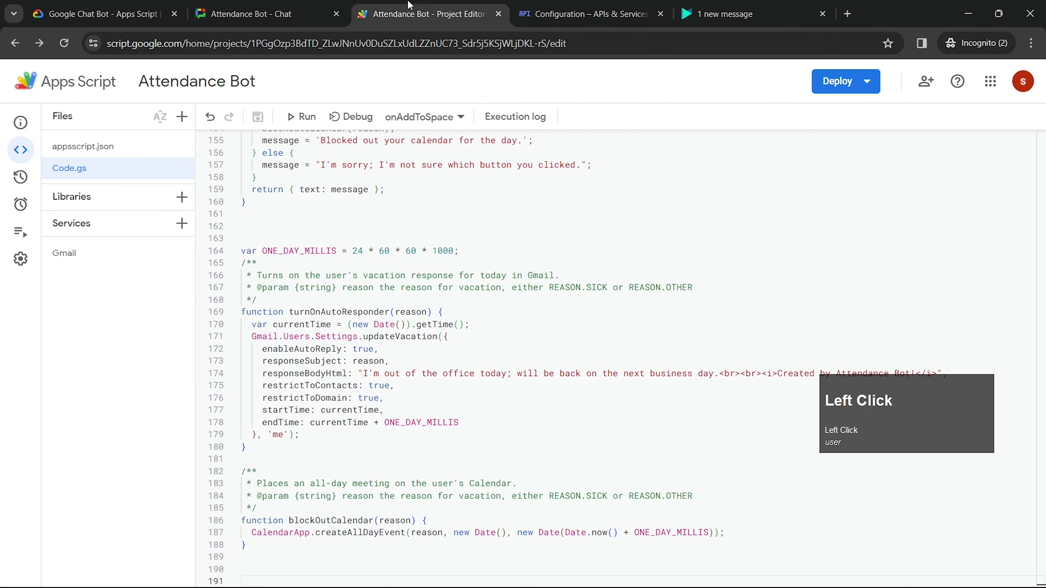
{"action": "left_click", "coordinate": [838, 82]}
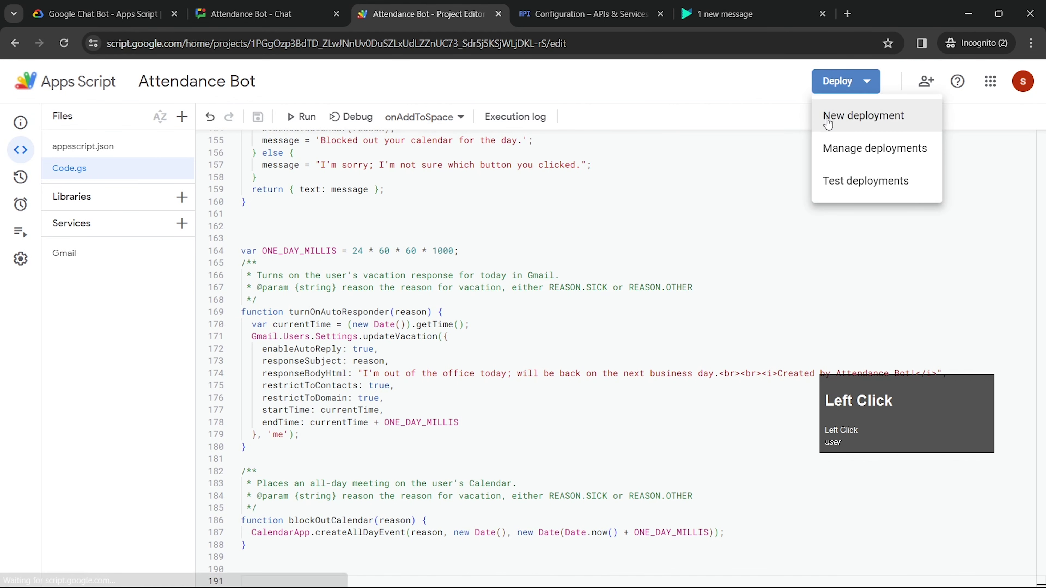
{"action": "left_click", "coordinate": [849, 149]}
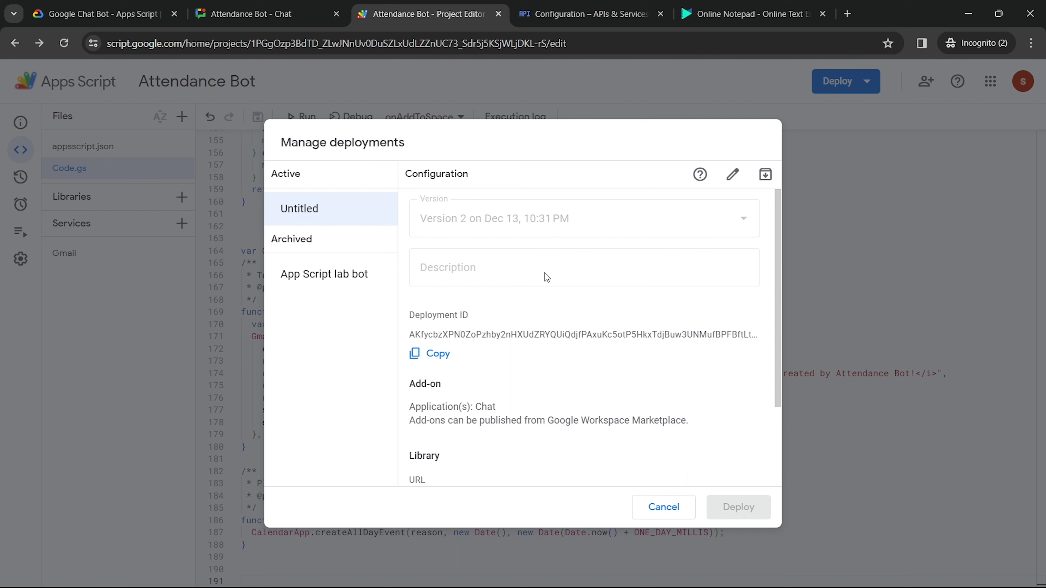
{"action": "left_click", "coordinate": [728, 177]}
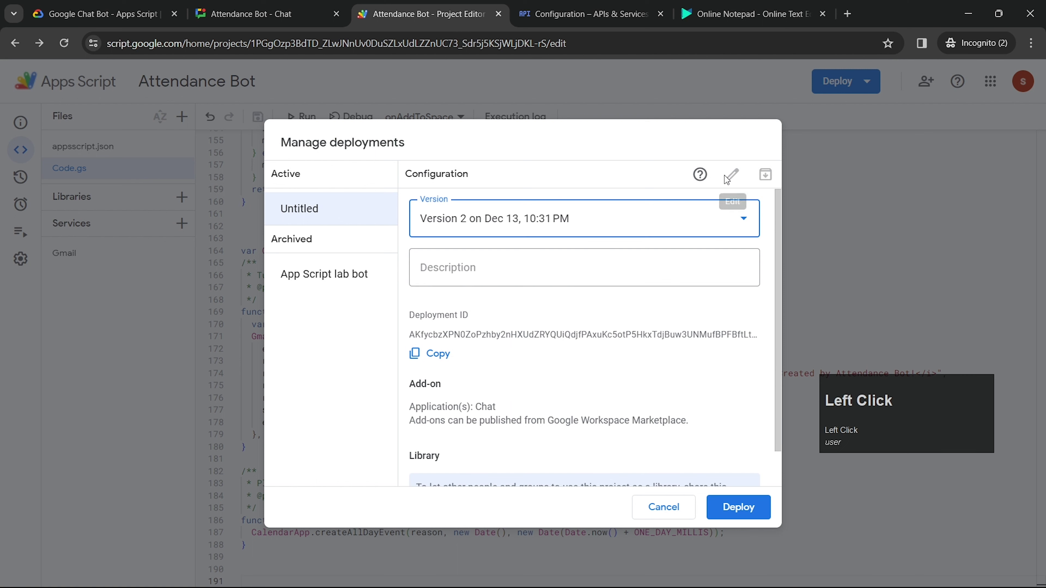
{"action": "left_click", "coordinate": [622, 226]}
{"action": "left_click", "coordinate": [547, 262]}
{"action": "left_click", "coordinate": [738, 507]}
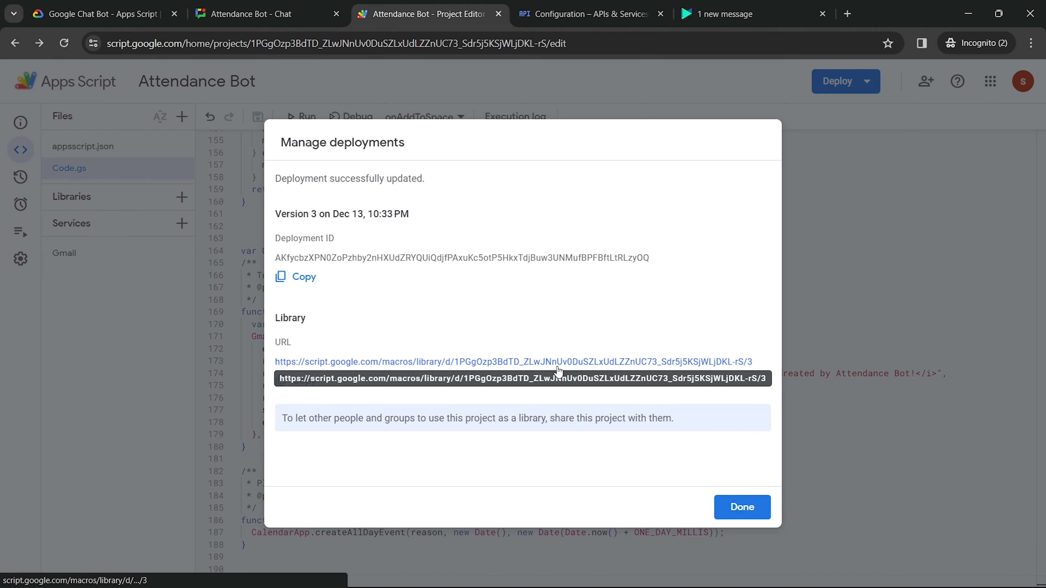
{"action": "left_click", "coordinate": [733, 507]}
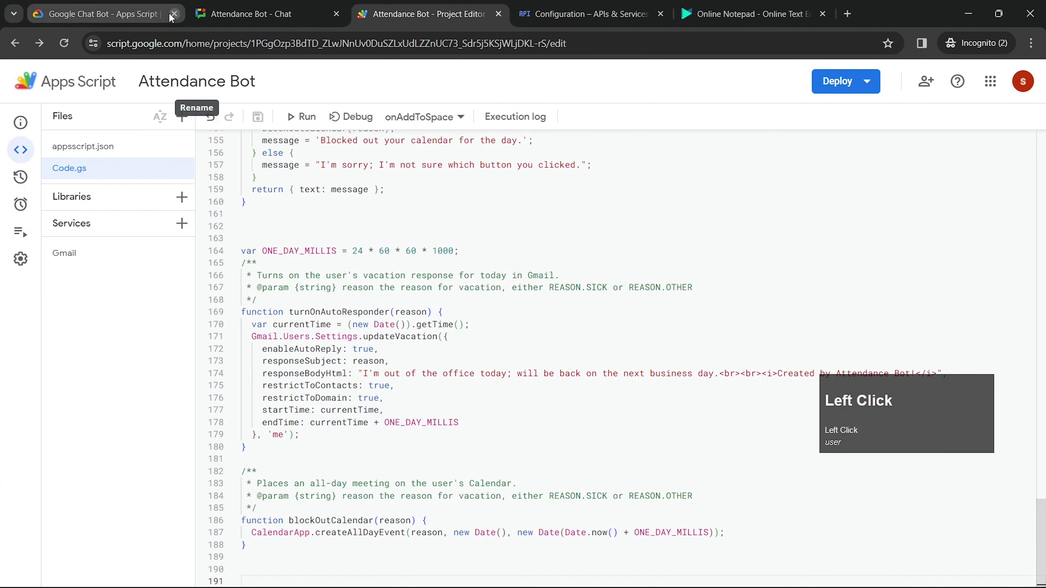
- Copy the test message "I'm sick" from the lab and send it to Attendance Bot in Google Chat
{"action": "left_click", "coordinate": [161, 14]}
{"action": "scroll", "coordinate": [410, 276], "scroll_direction": "down", "scroll_amount": 4}
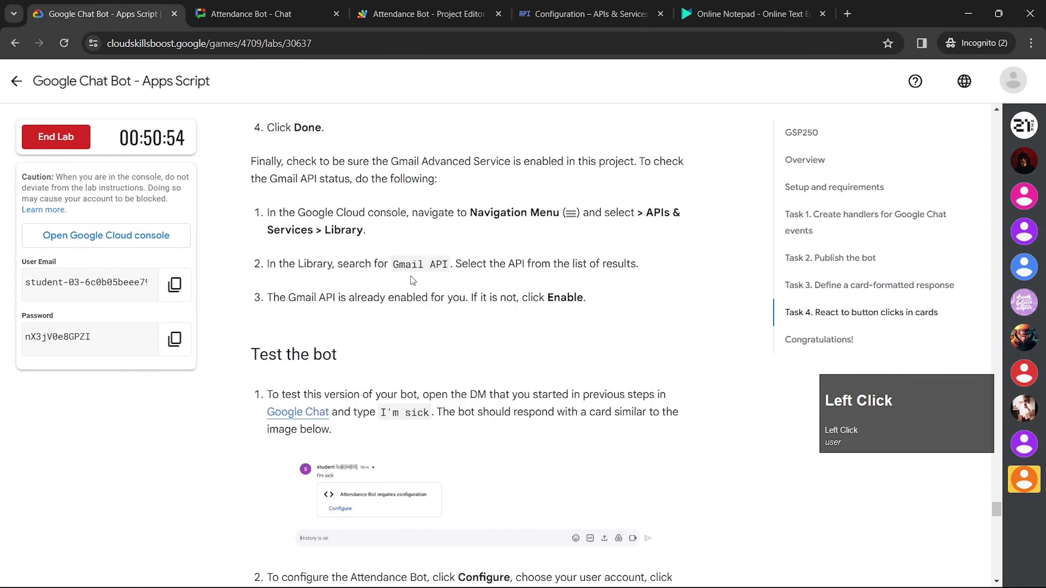
{"action": "scroll", "coordinate": [395, 278], "scroll_direction": "down", "scroll_amount": 3}
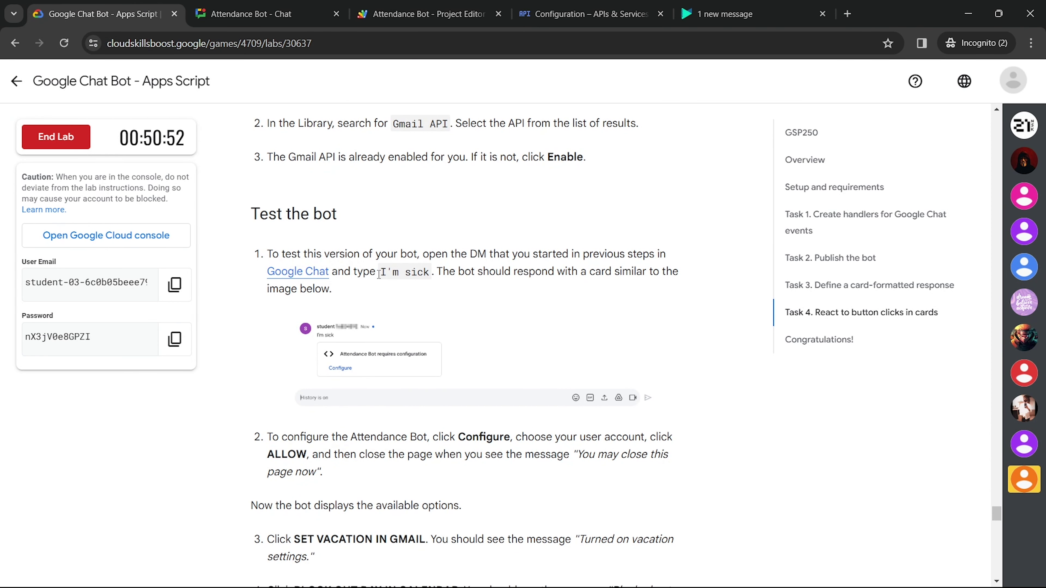
{"action": "left_click_drag", "start_coordinate": [379, 274], "coordinate": [410, 276]}
{"action": "key", "text": "ctrl+c"}
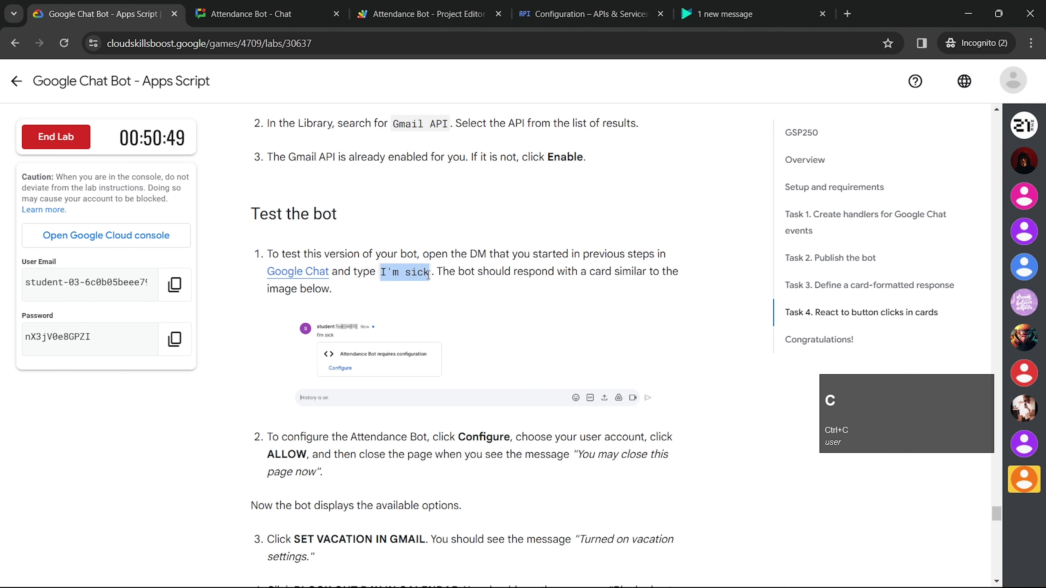
{"action": "left_click", "coordinate": [251, 14]}
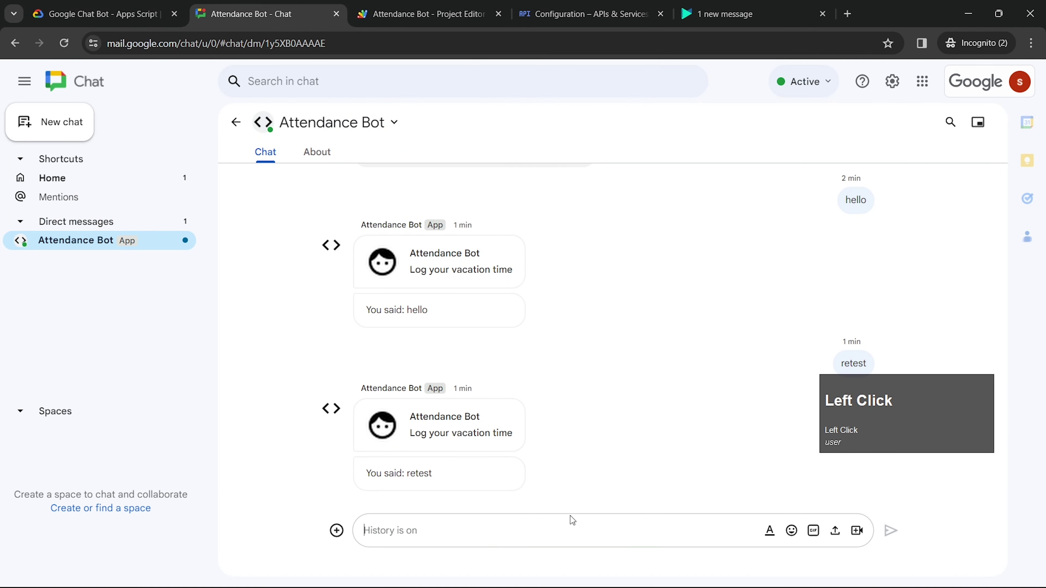
{"action": "key", "text": "ctrl+v"}
{"action": "key", "text": "Return"}
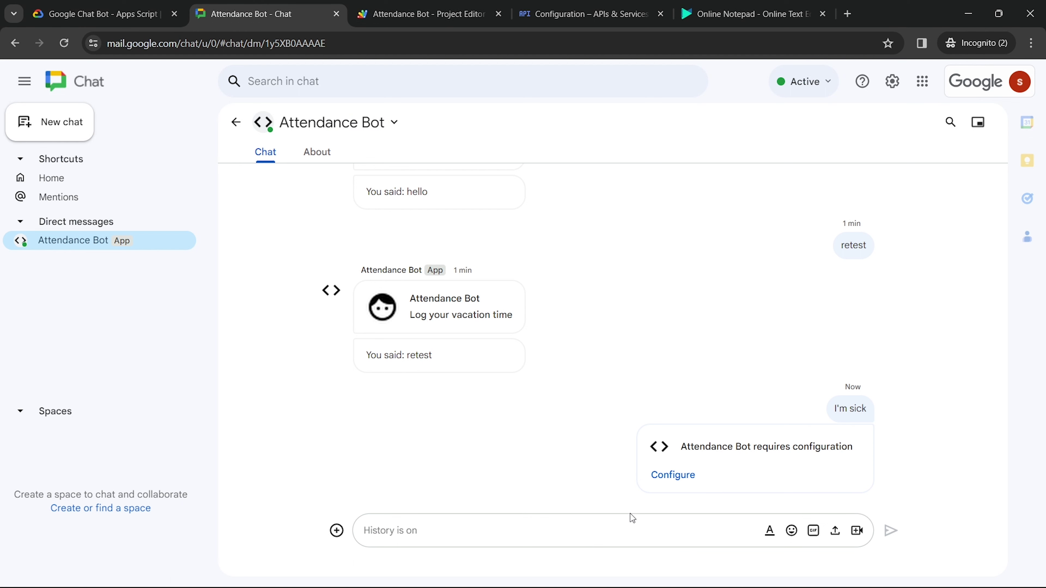
- Configure the Attendance Bot by choosing the student account and allowing the requested access, and put the authorization window away
{"action": "left_click", "coordinate": [661, 477]}
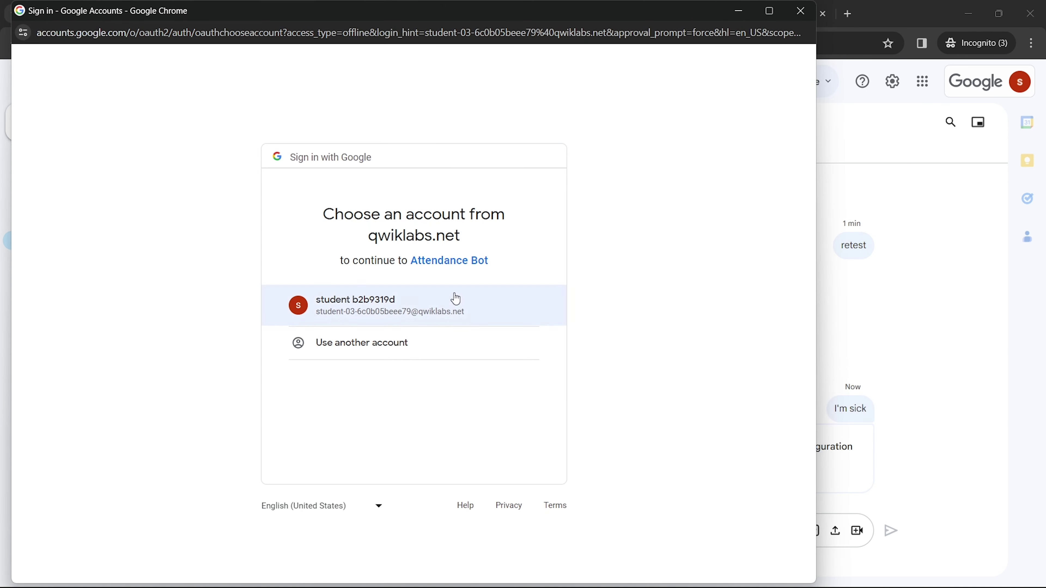
{"action": "left_click", "coordinate": [455, 299]}
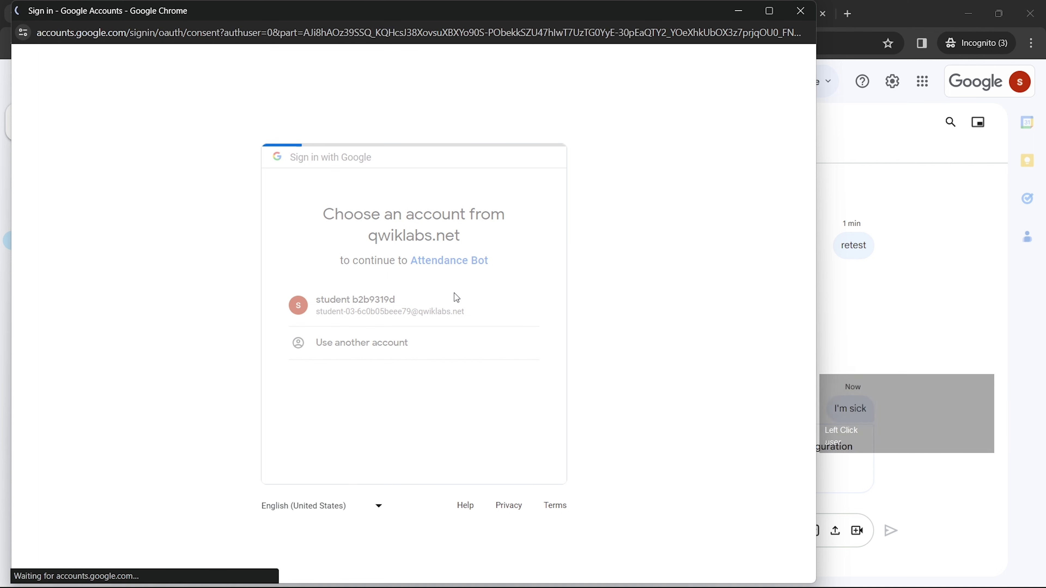
{"action": "left_click", "coordinate": [486, 480]}
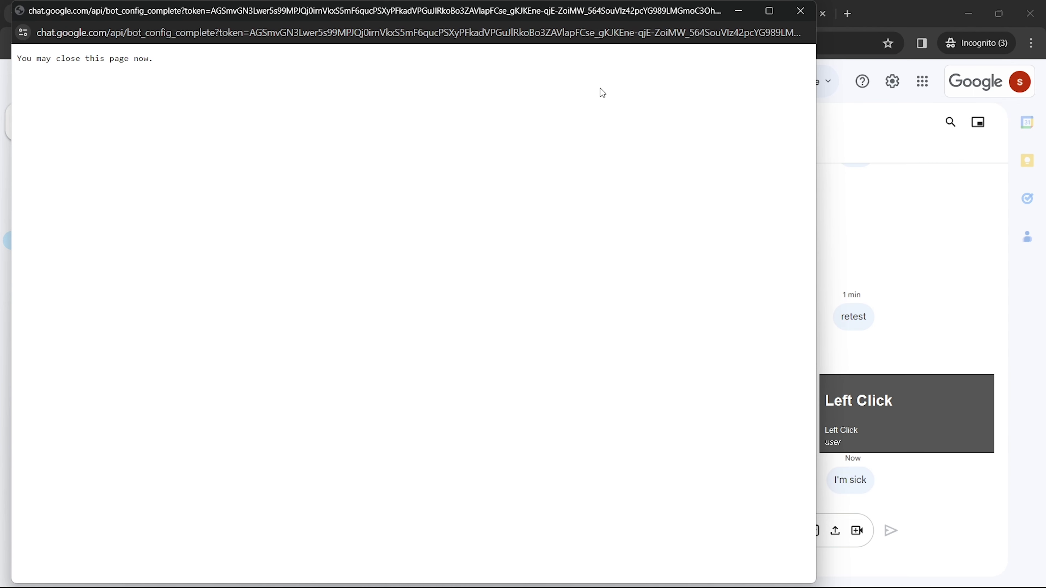
{"action": "triple_click", "coordinate": [109, 63]}
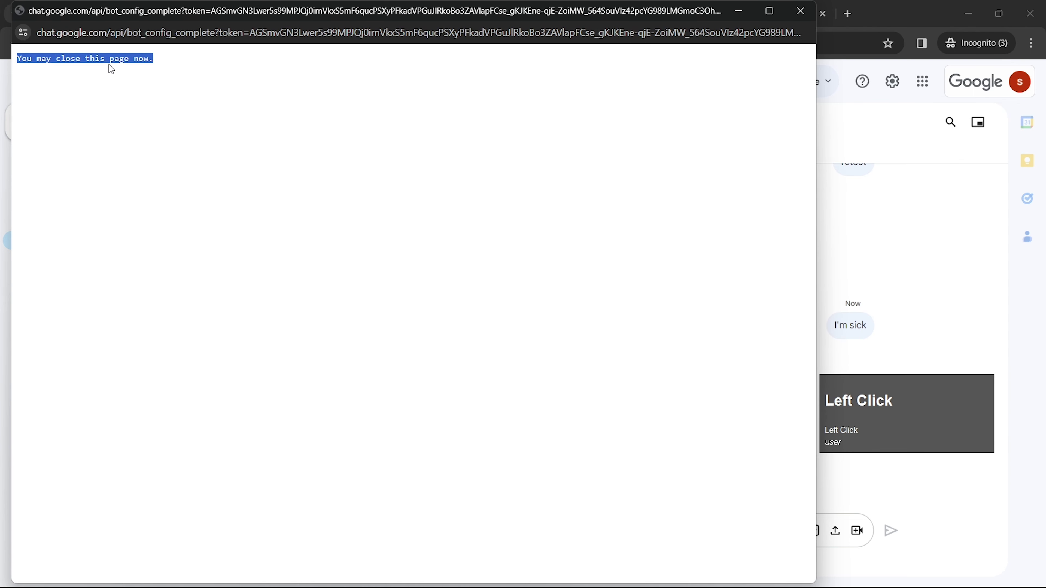
{"action": "left_click", "coordinate": [736, 12]}
- Use the bot's card to set vacation in Gmail and block out the day in Calendar
{"action": "left_click", "coordinate": [423, 464]}
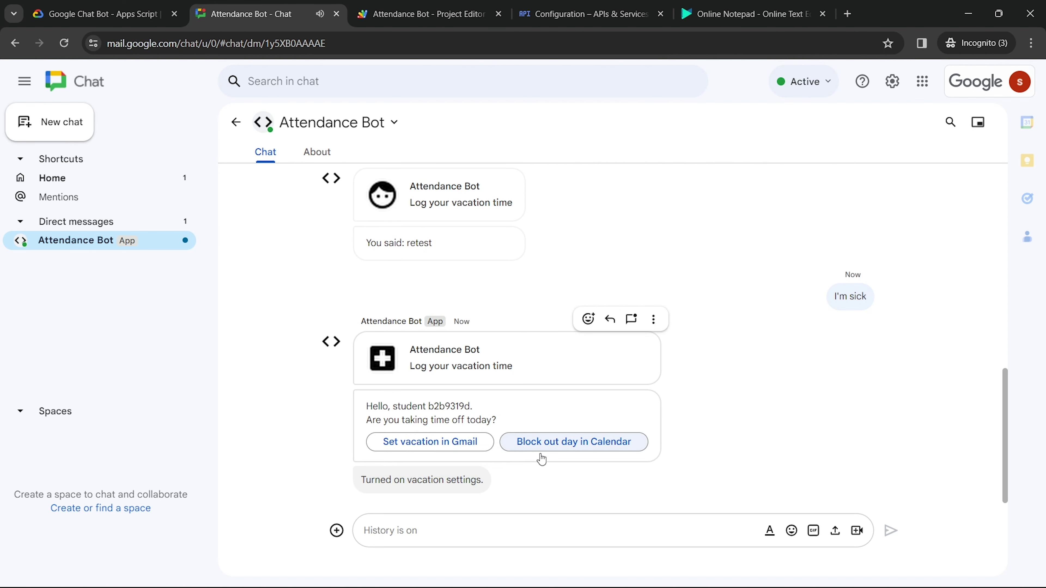
{"action": "left_click", "coordinate": [542, 453]}
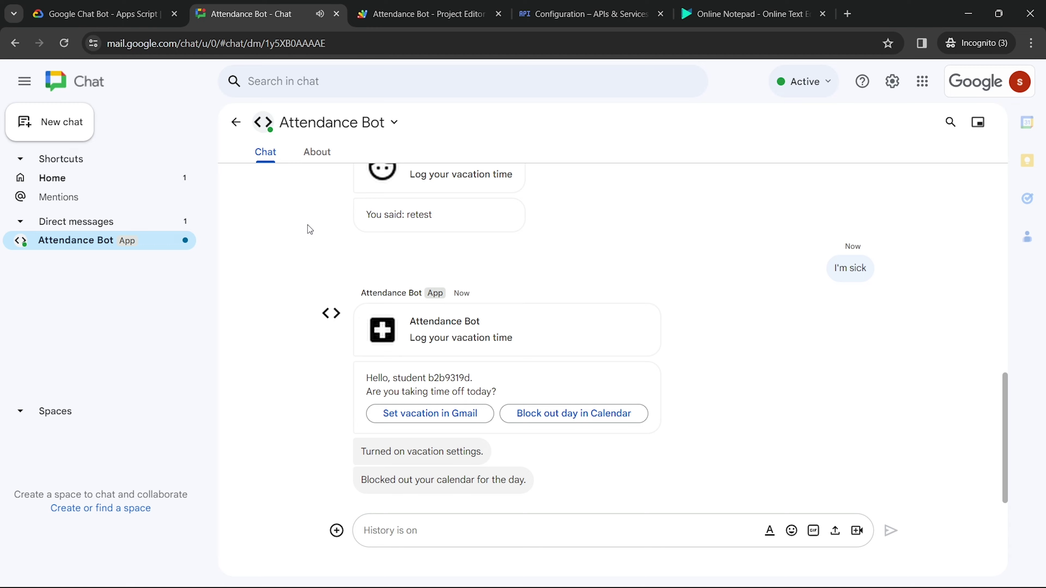
- Check progress in the lab for the Test the bot by button clicking in cards objective, and request ending the lab
{"action": "left_click", "coordinate": [103, 14]}
{"action": "scroll", "coordinate": [465, 330], "scroll_direction": "down", "scroll_amount": 10}
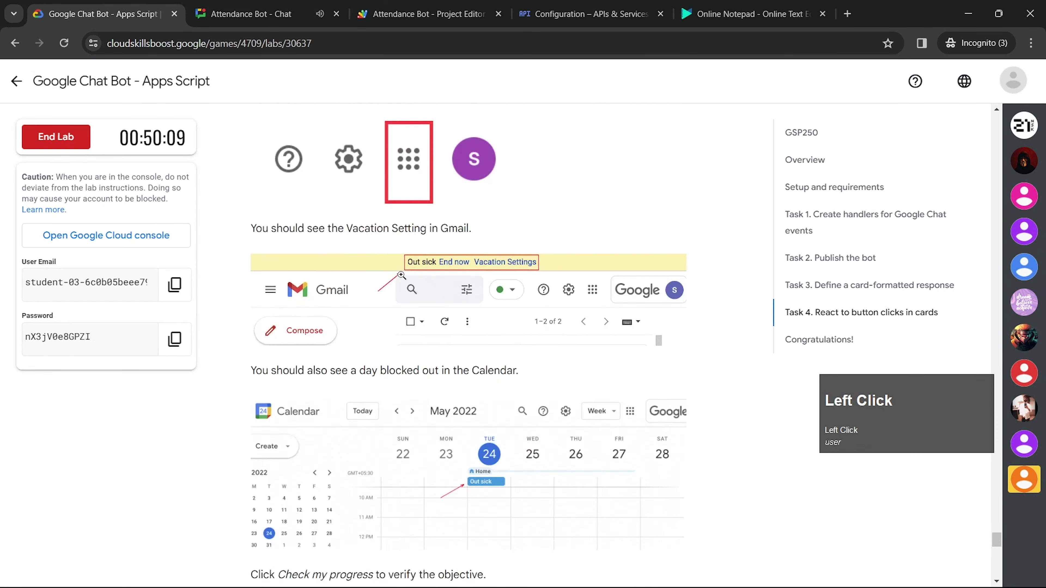
{"action": "scroll", "coordinate": [400, 275], "scroll_direction": "down", "scroll_amount": 10}
{"action": "scroll", "coordinate": [362, 189], "scroll_direction": "up", "scroll_amount": 3}
{"action": "scroll", "coordinate": [376, 179], "scroll_direction": "down", "scroll_amount": 1}
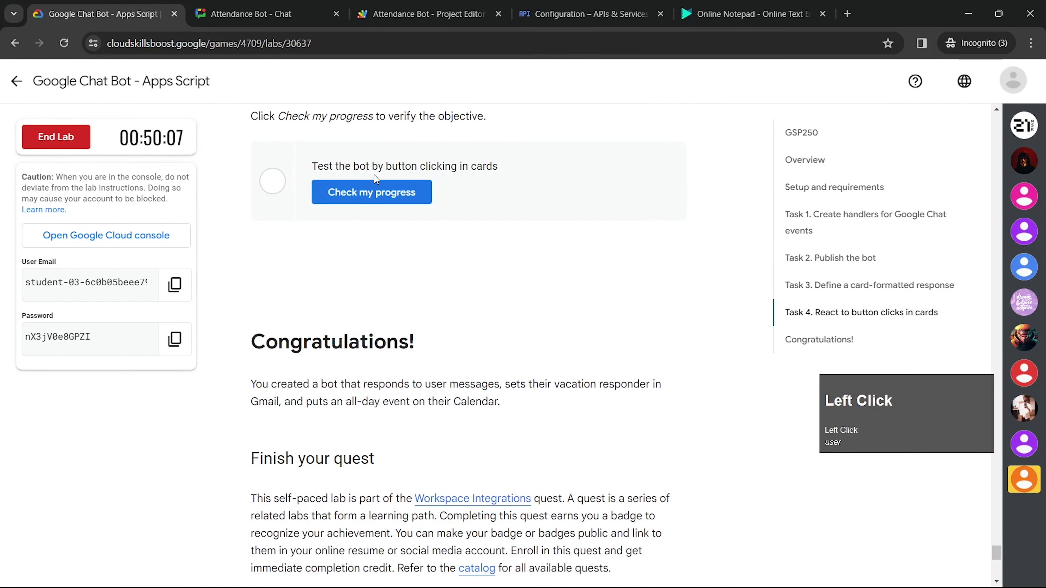
{"action": "left_click", "coordinate": [372, 190]}
{"action": "triple_click", "coordinate": [360, 342]}
{"action": "scroll", "coordinate": [361, 337], "scroll_direction": "up", "scroll_amount": 3}
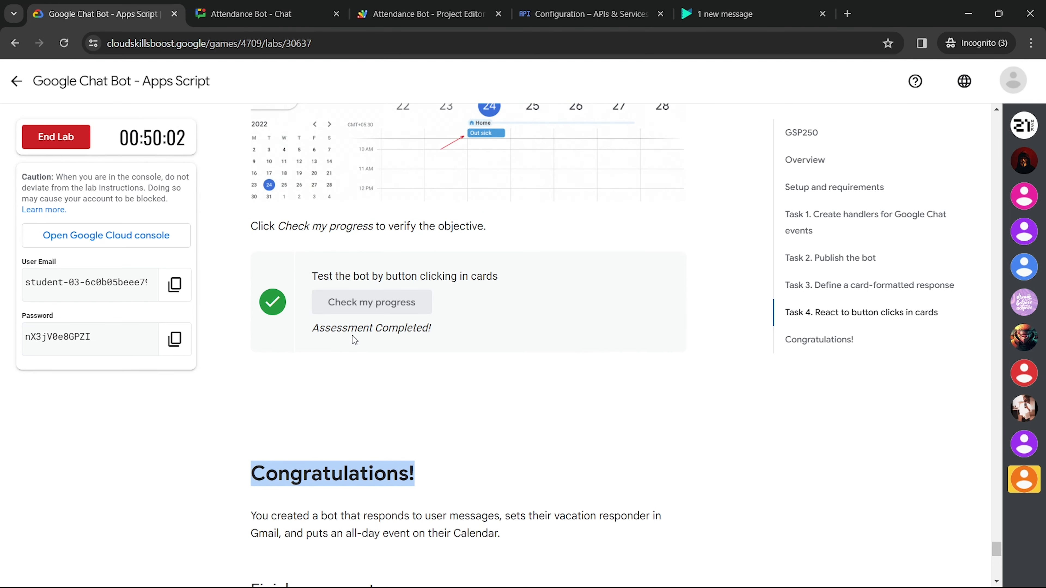
{"action": "left_click", "coordinate": [73, 140]}
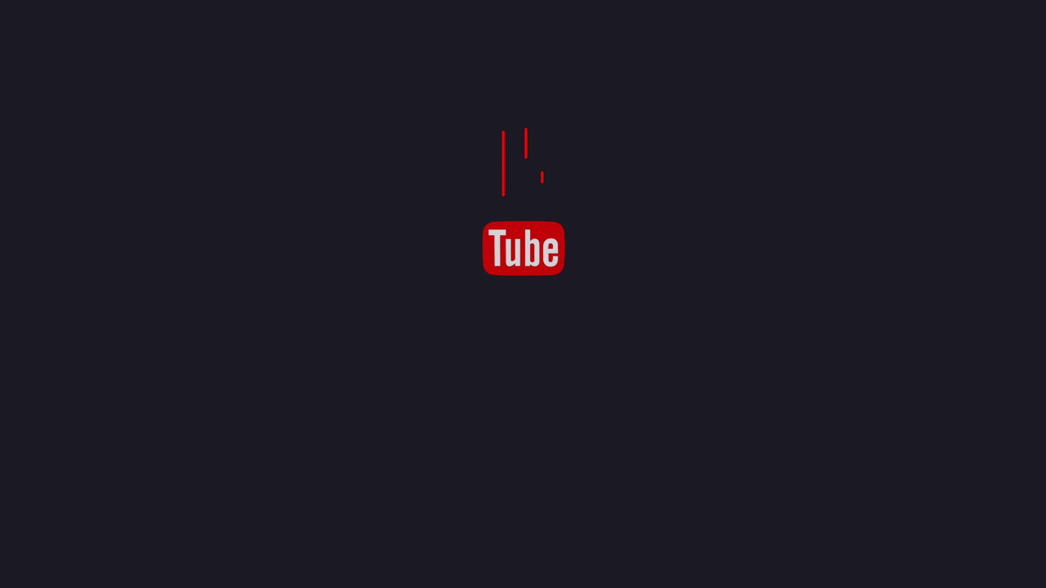